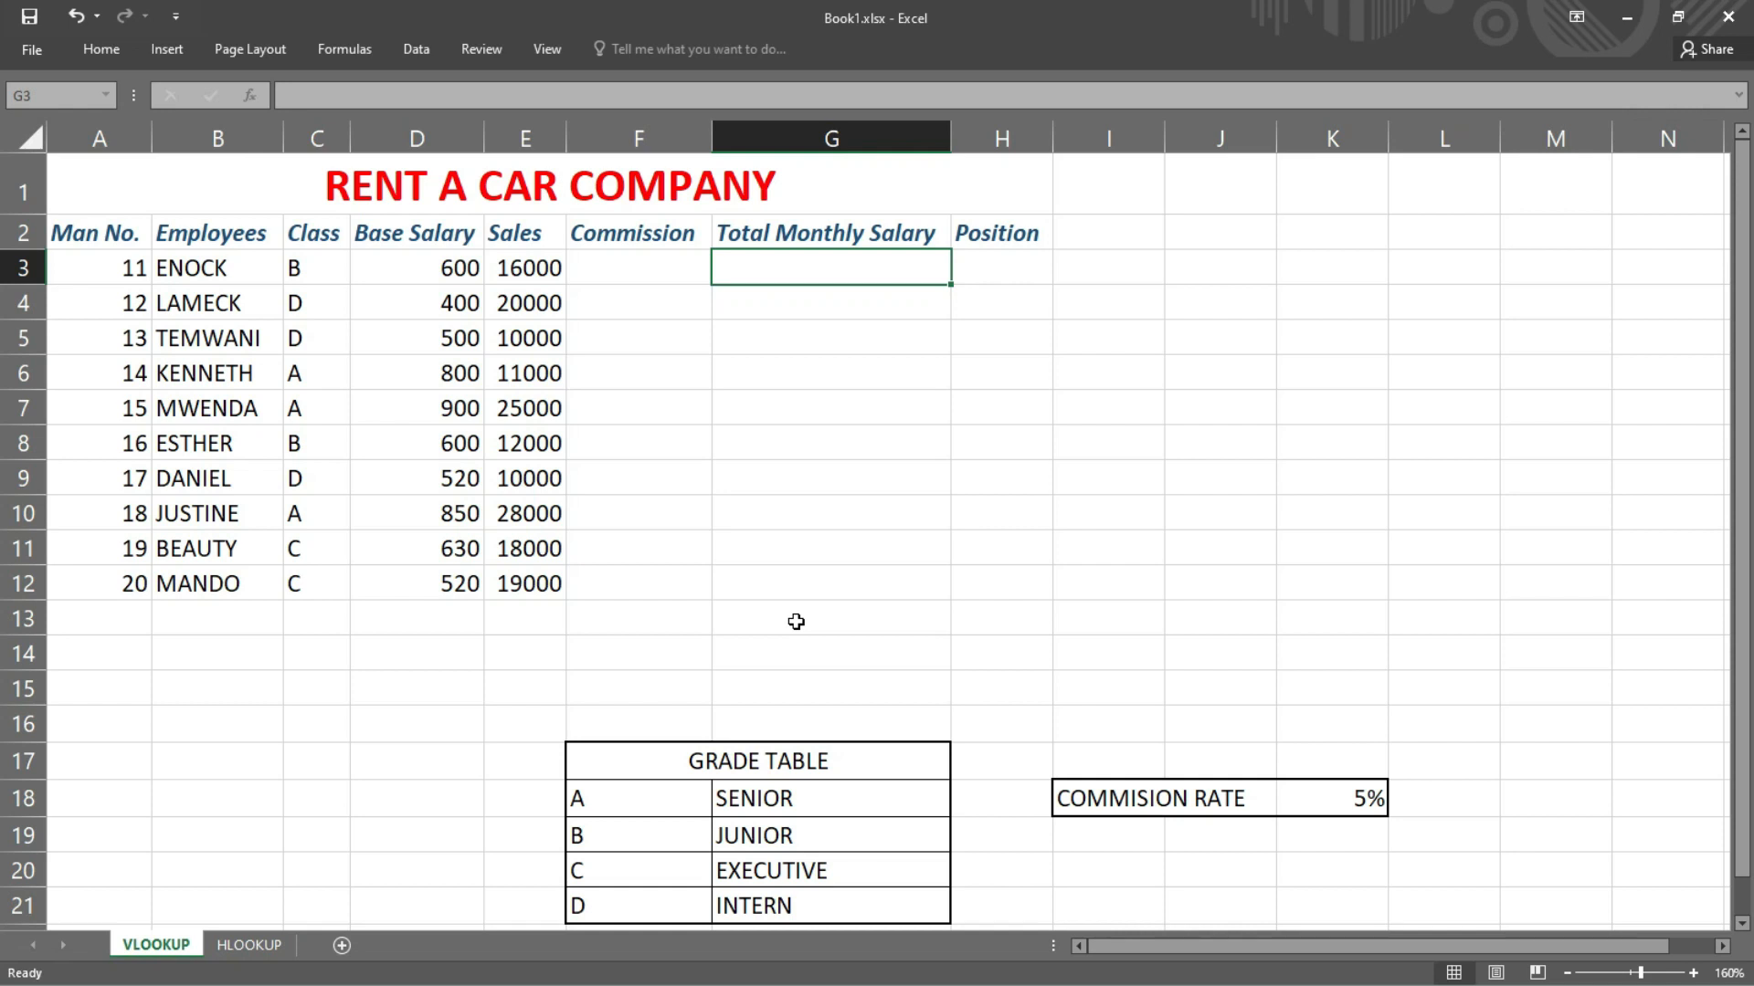
{"action": "left_click", "coordinate": [1003, 262]}
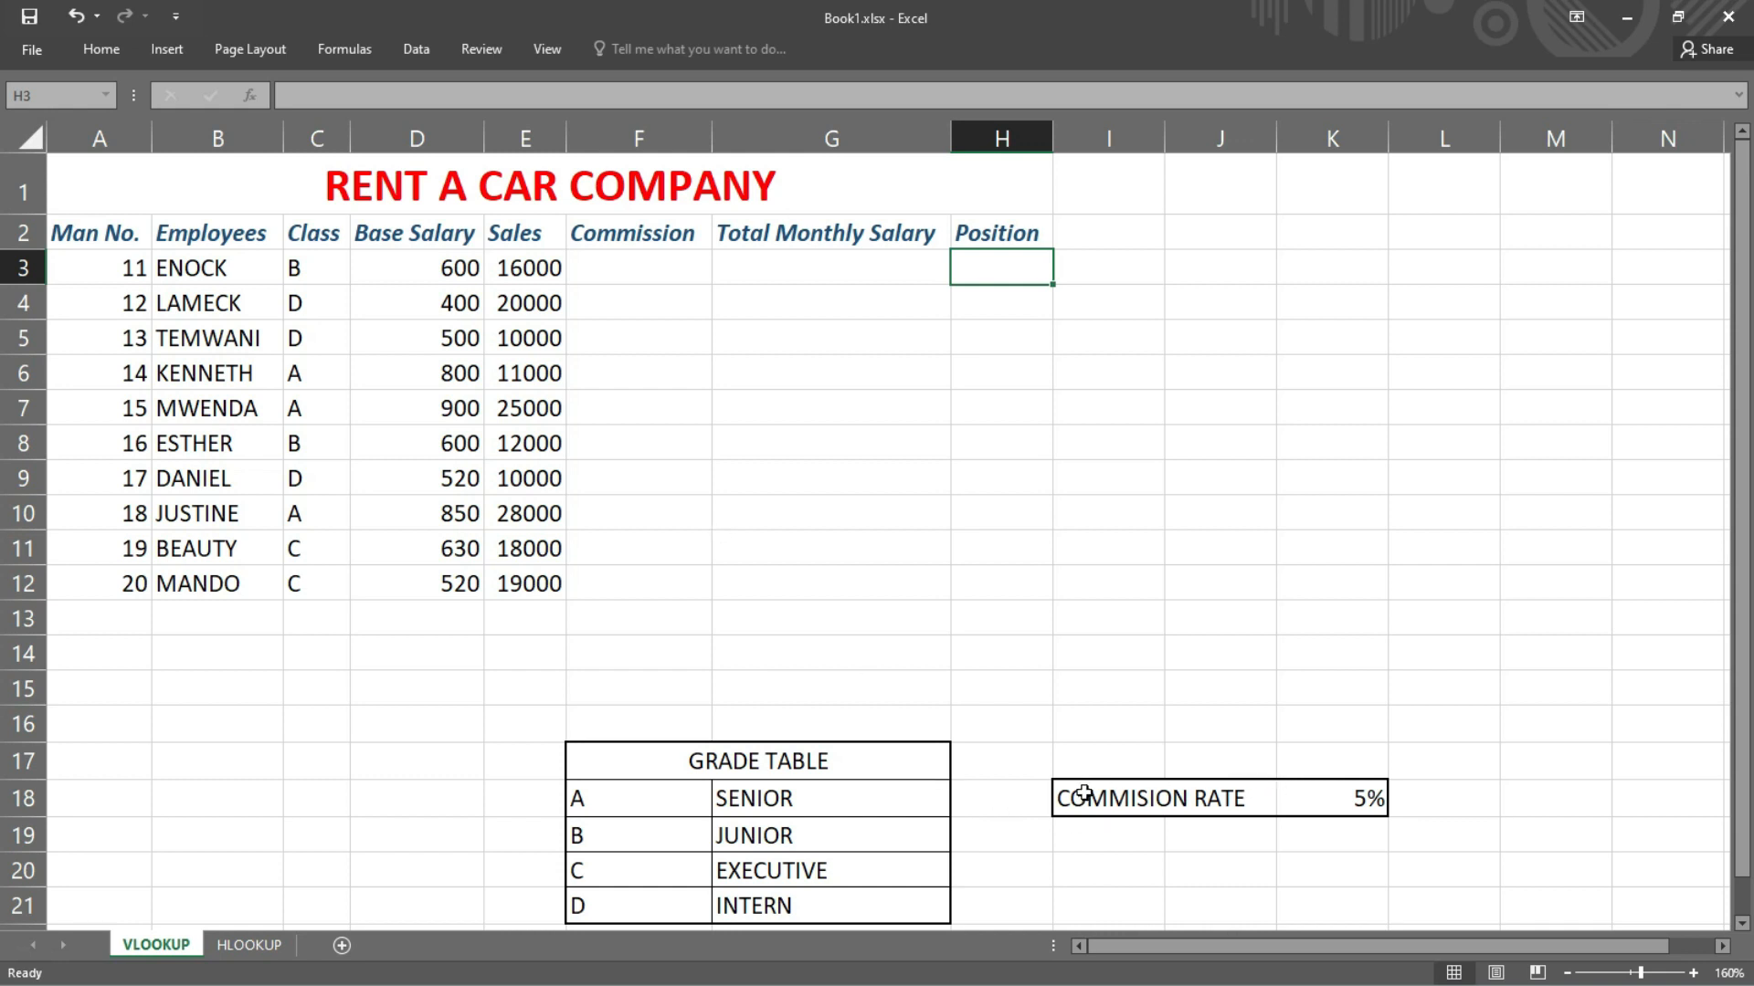
{"action": "left_click_drag", "start_coordinate": [639, 265], "coordinate": [639, 589]}
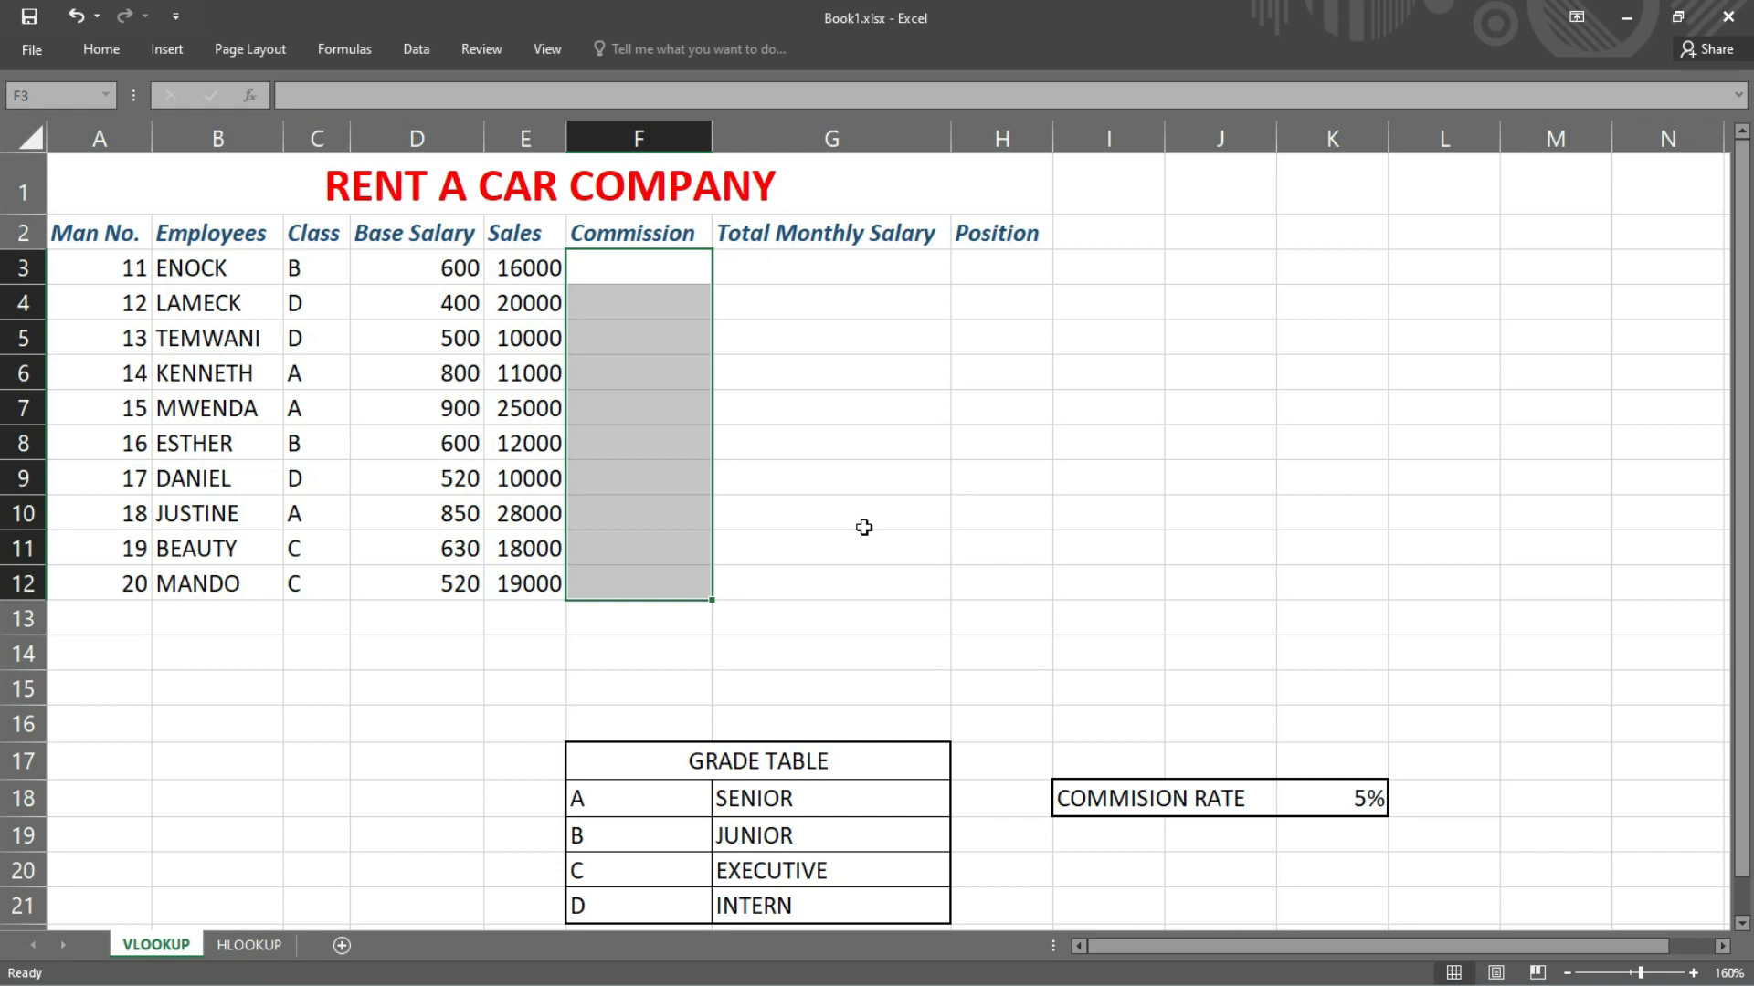
Step: Calculate the total monthly salary in G3 with =D3+F3 and fill the formula down to G12
{"action": "key", "text": "Up"}
{"action": "key", "text": "Right"}
{"action": "key", "text": "Down"}
{"action": "type", "text": "="}
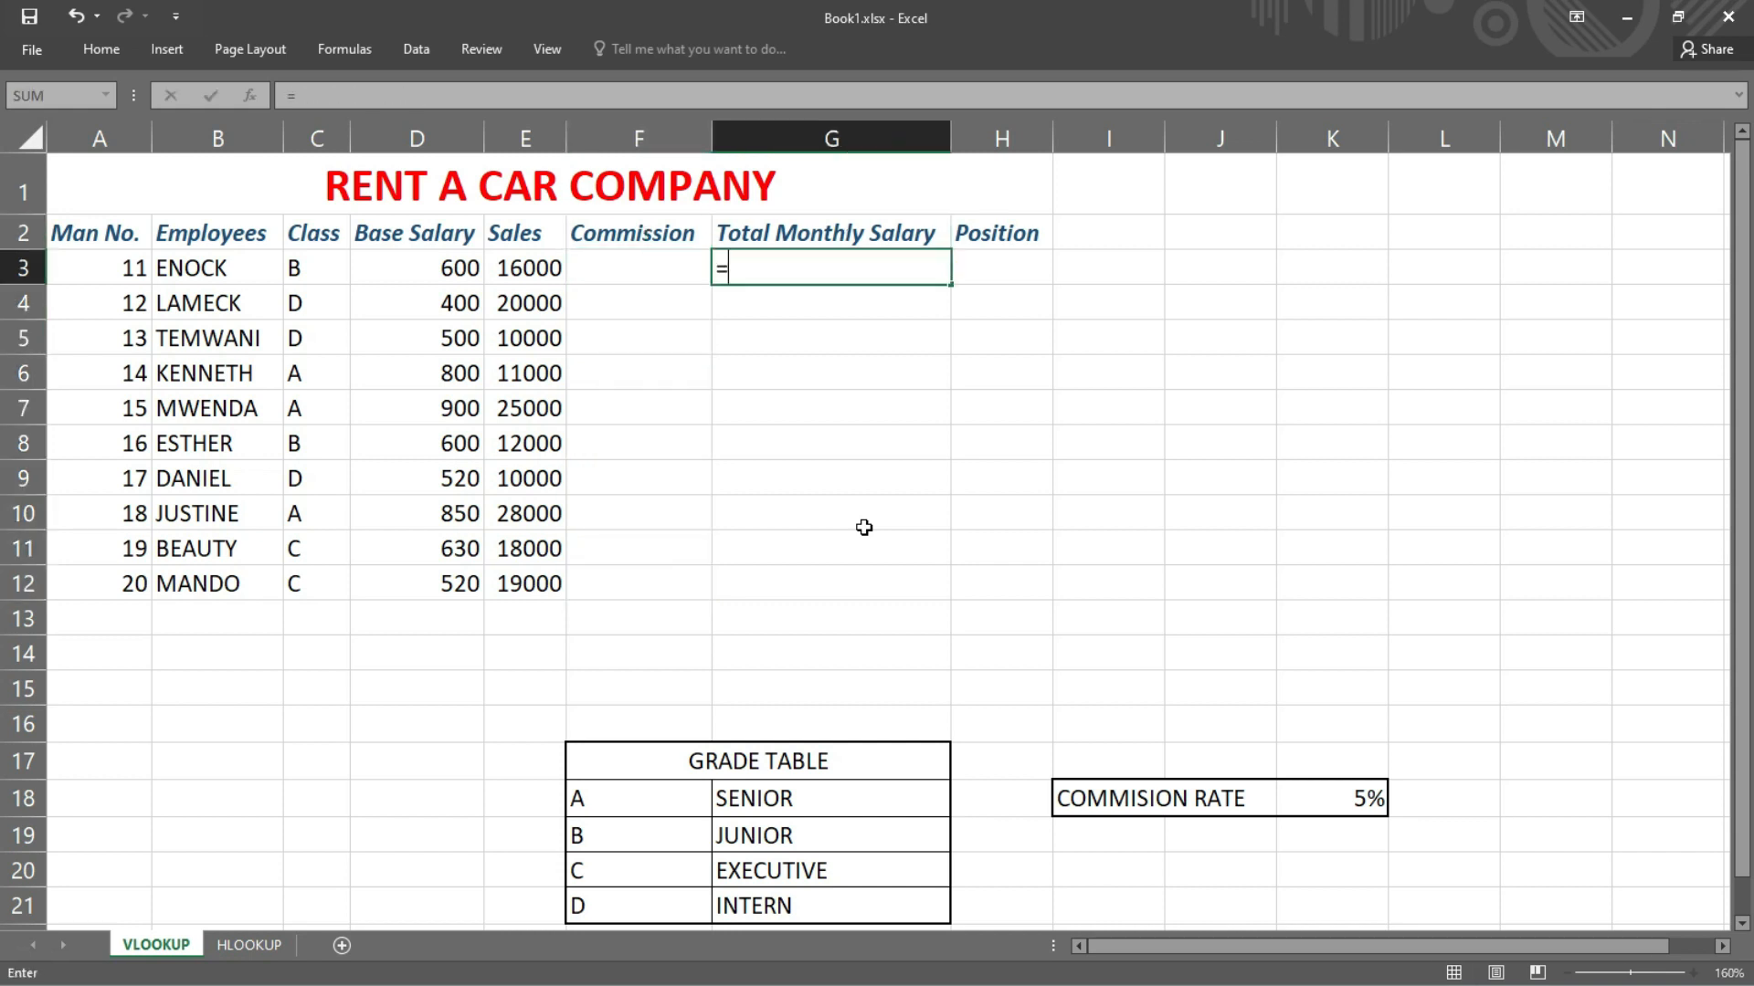
{"action": "left_click", "coordinate": [439, 261]}
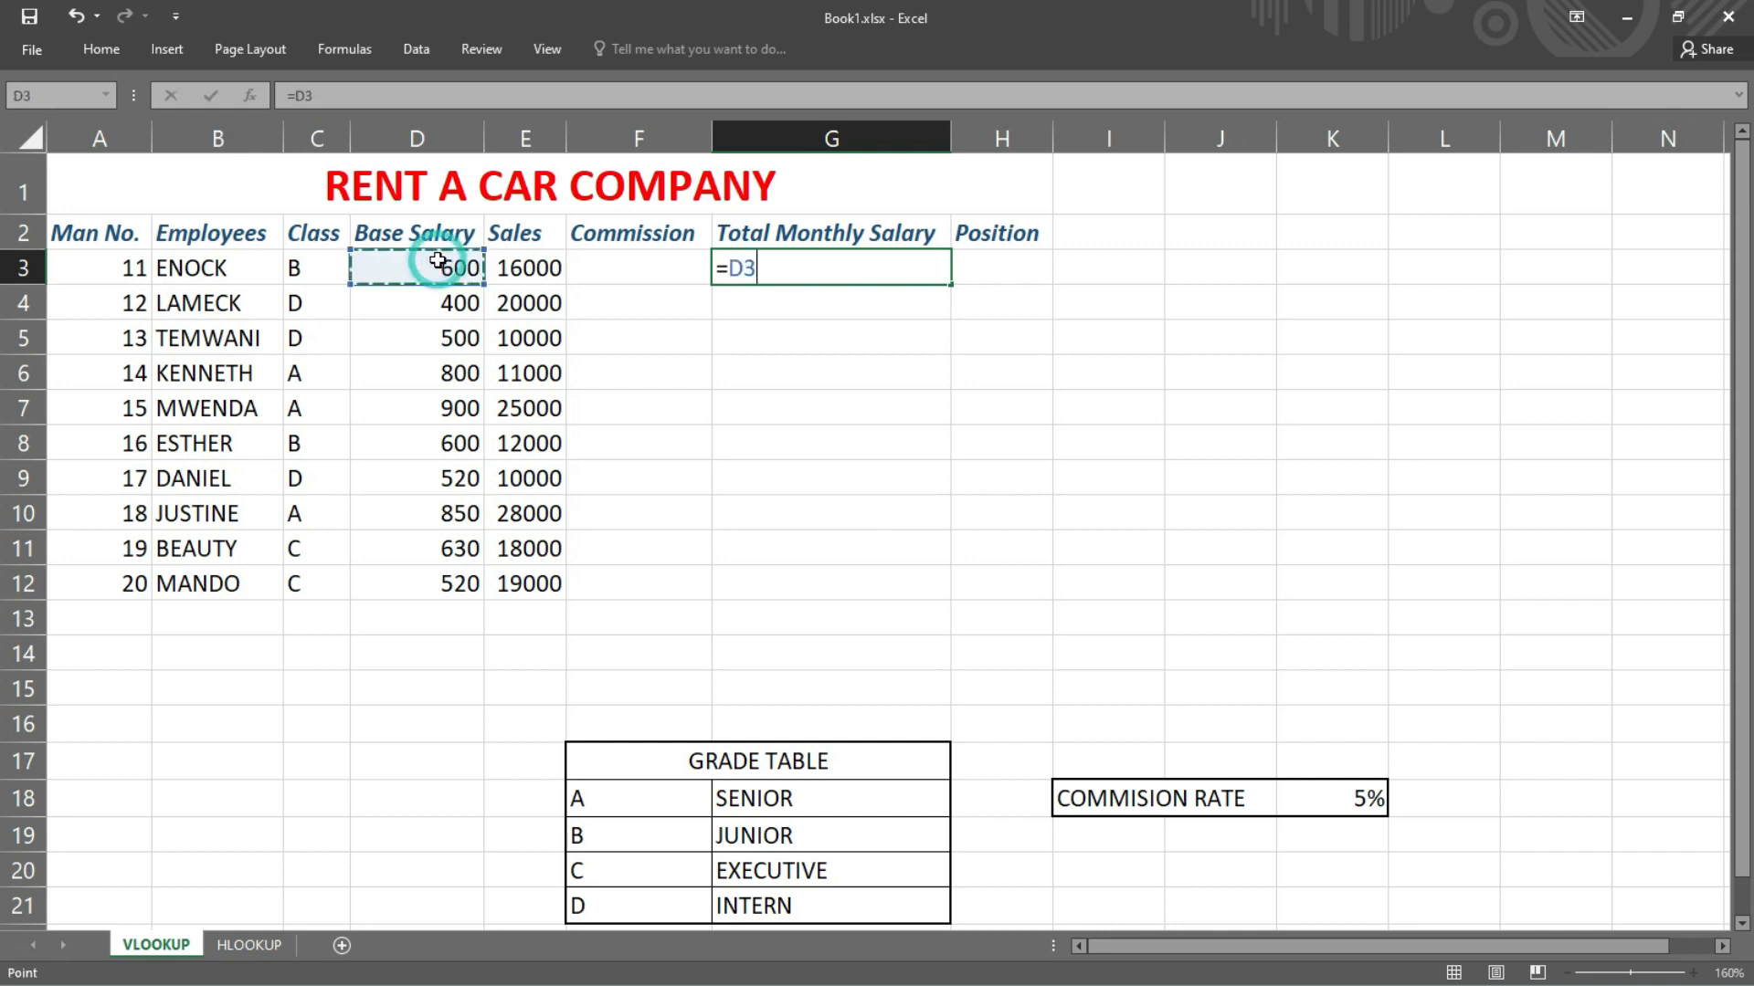
{"action": "type", "text": "+"}
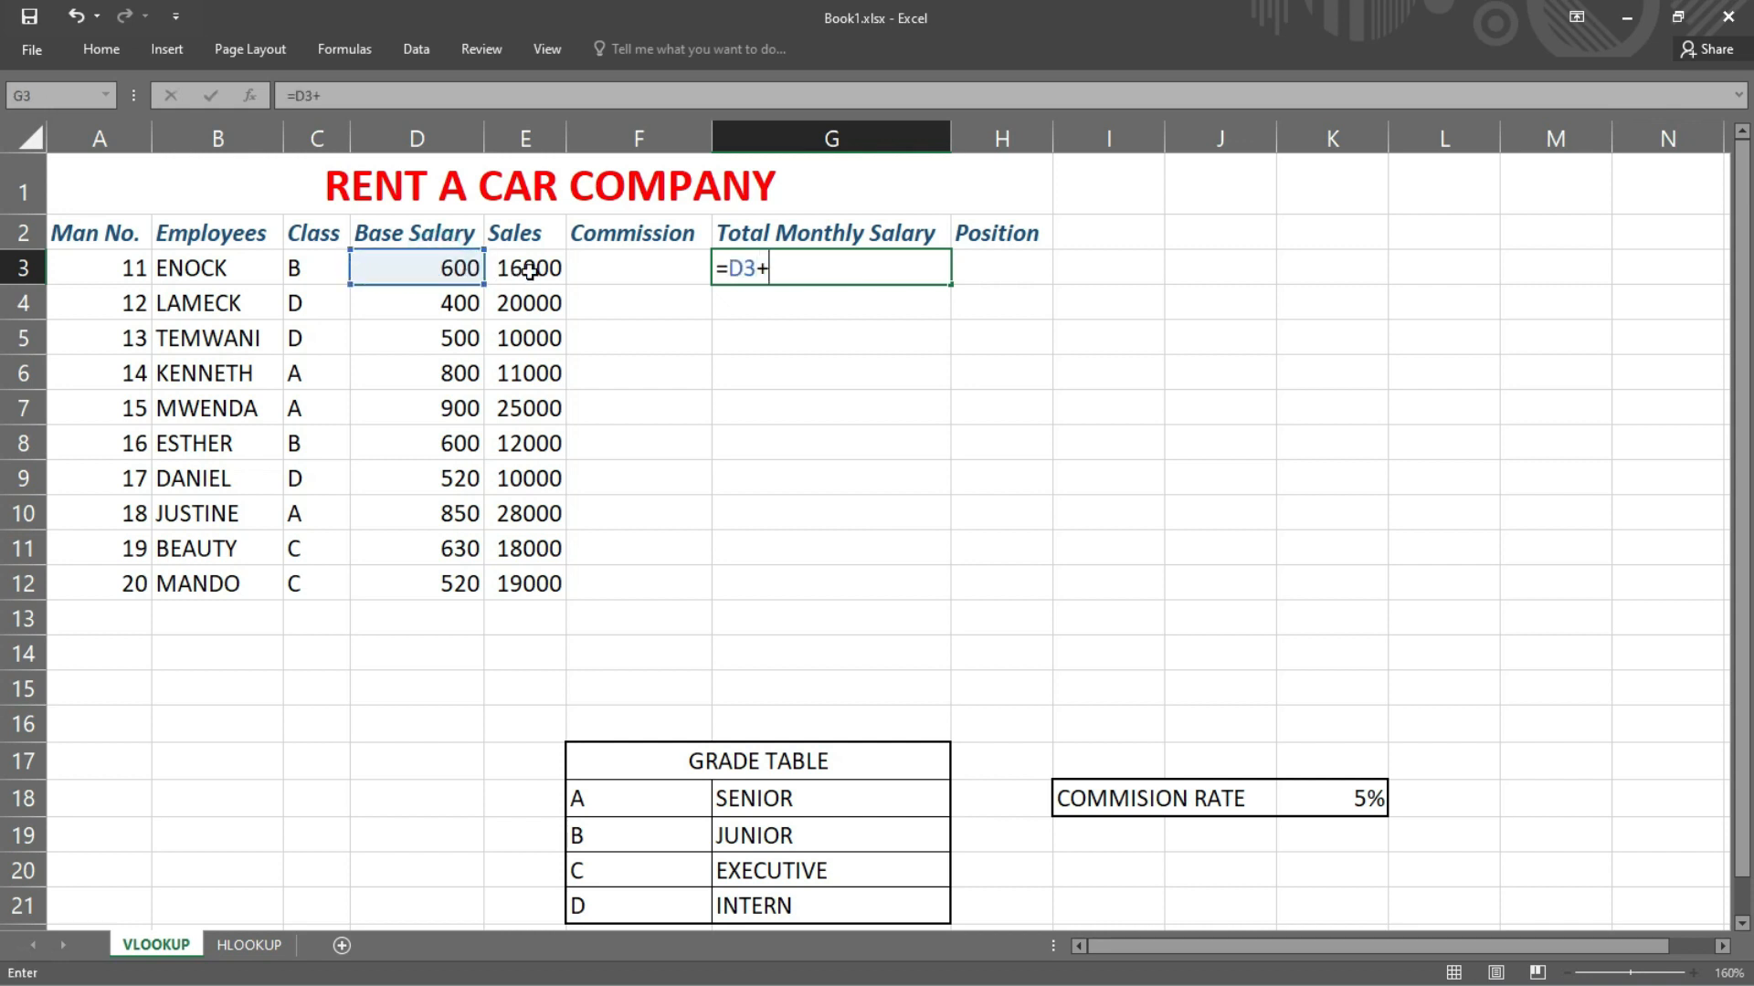
{"action": "left_click", "coordinate": [614, 271]}
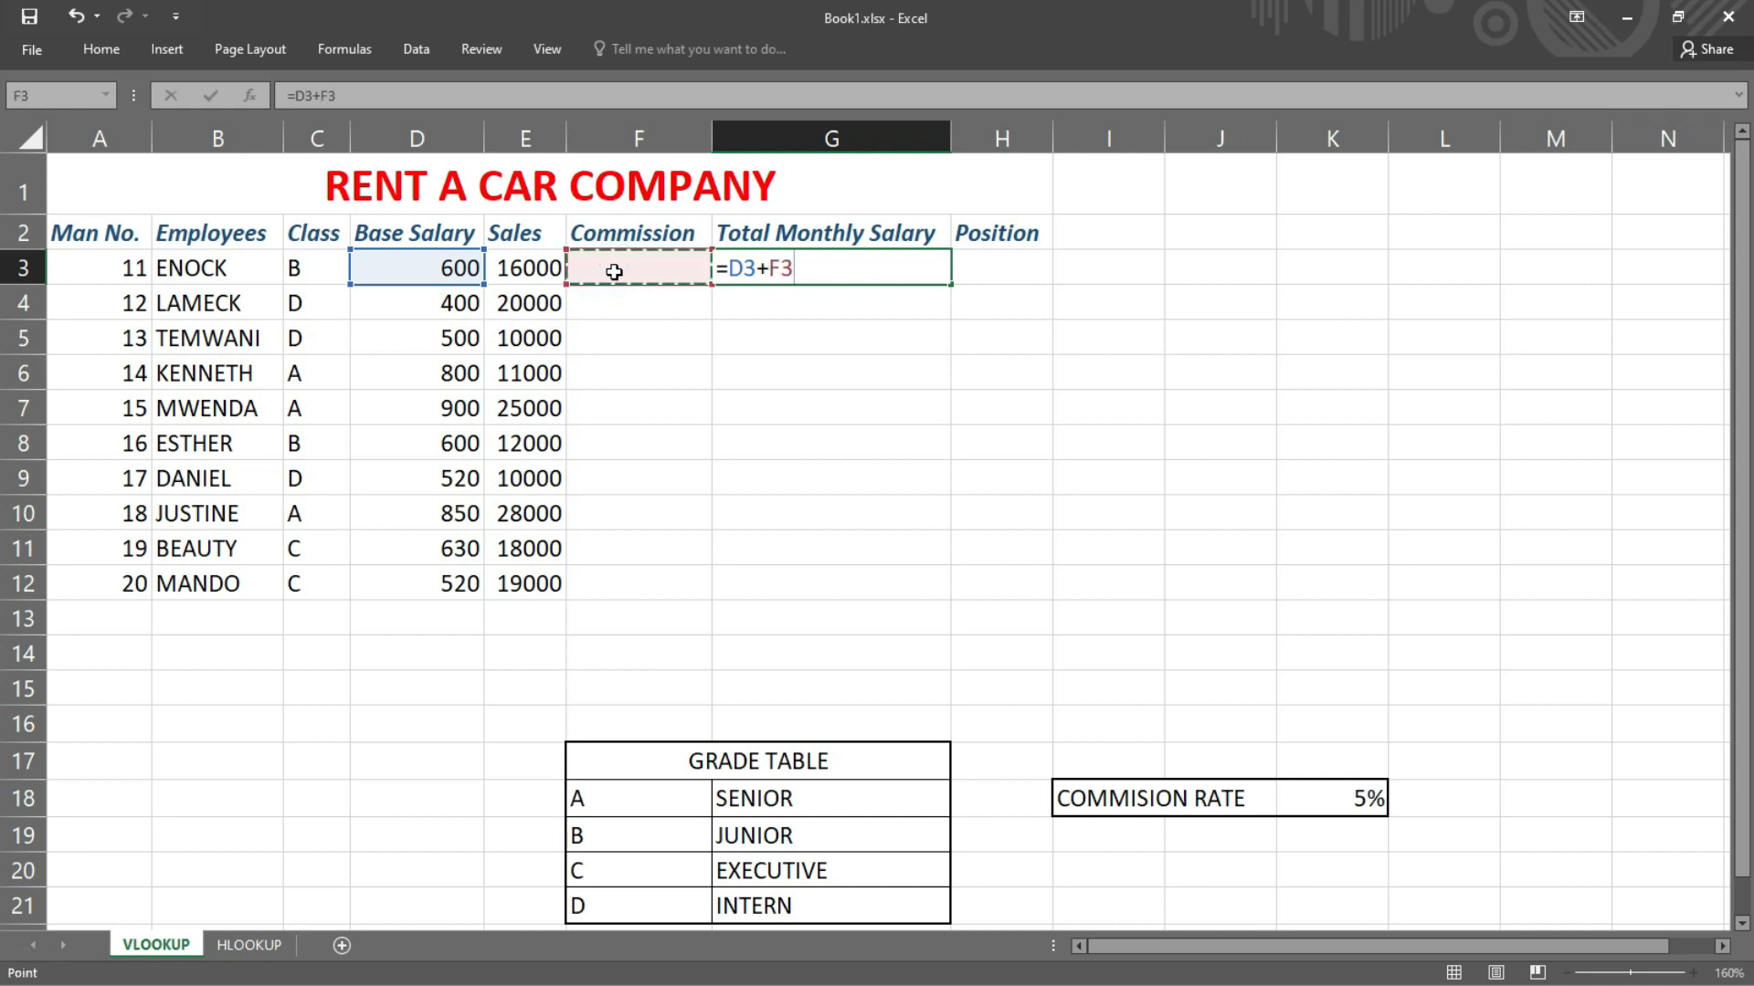
{"action": "key", "text": "Return"}
{"action": "left_click", "coordinate": [812, 266]}
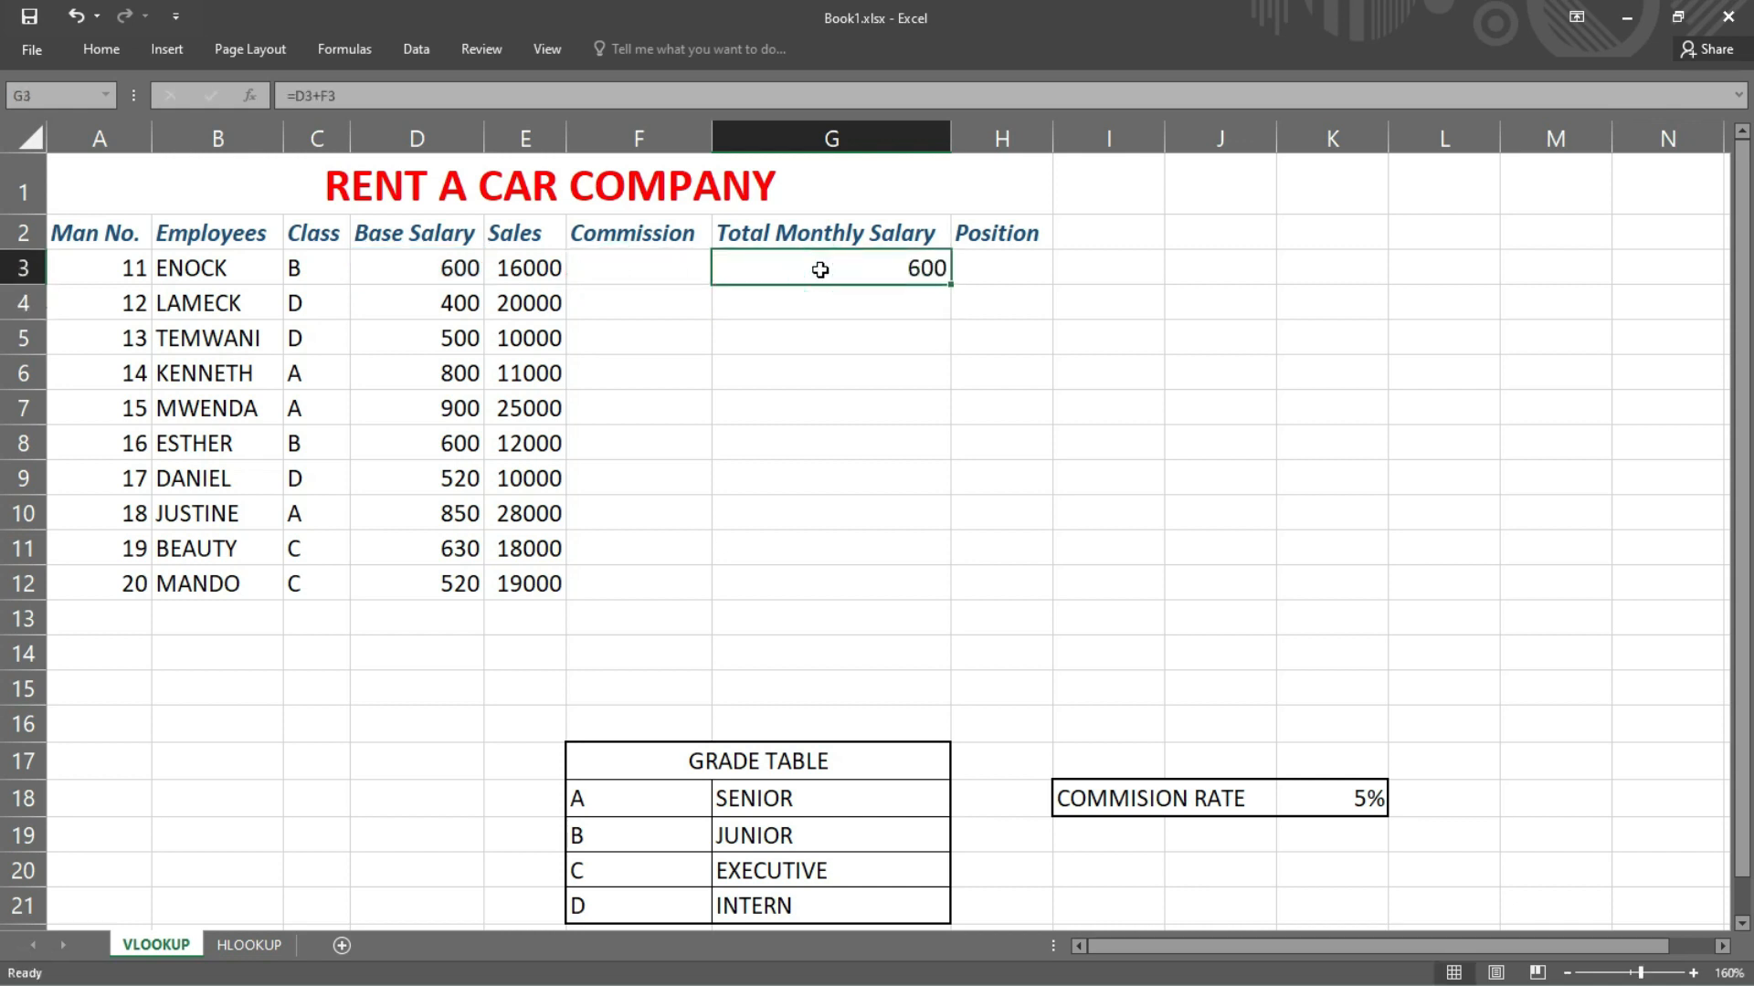
{"action": "double_click", "coordinate": [955, 285]}
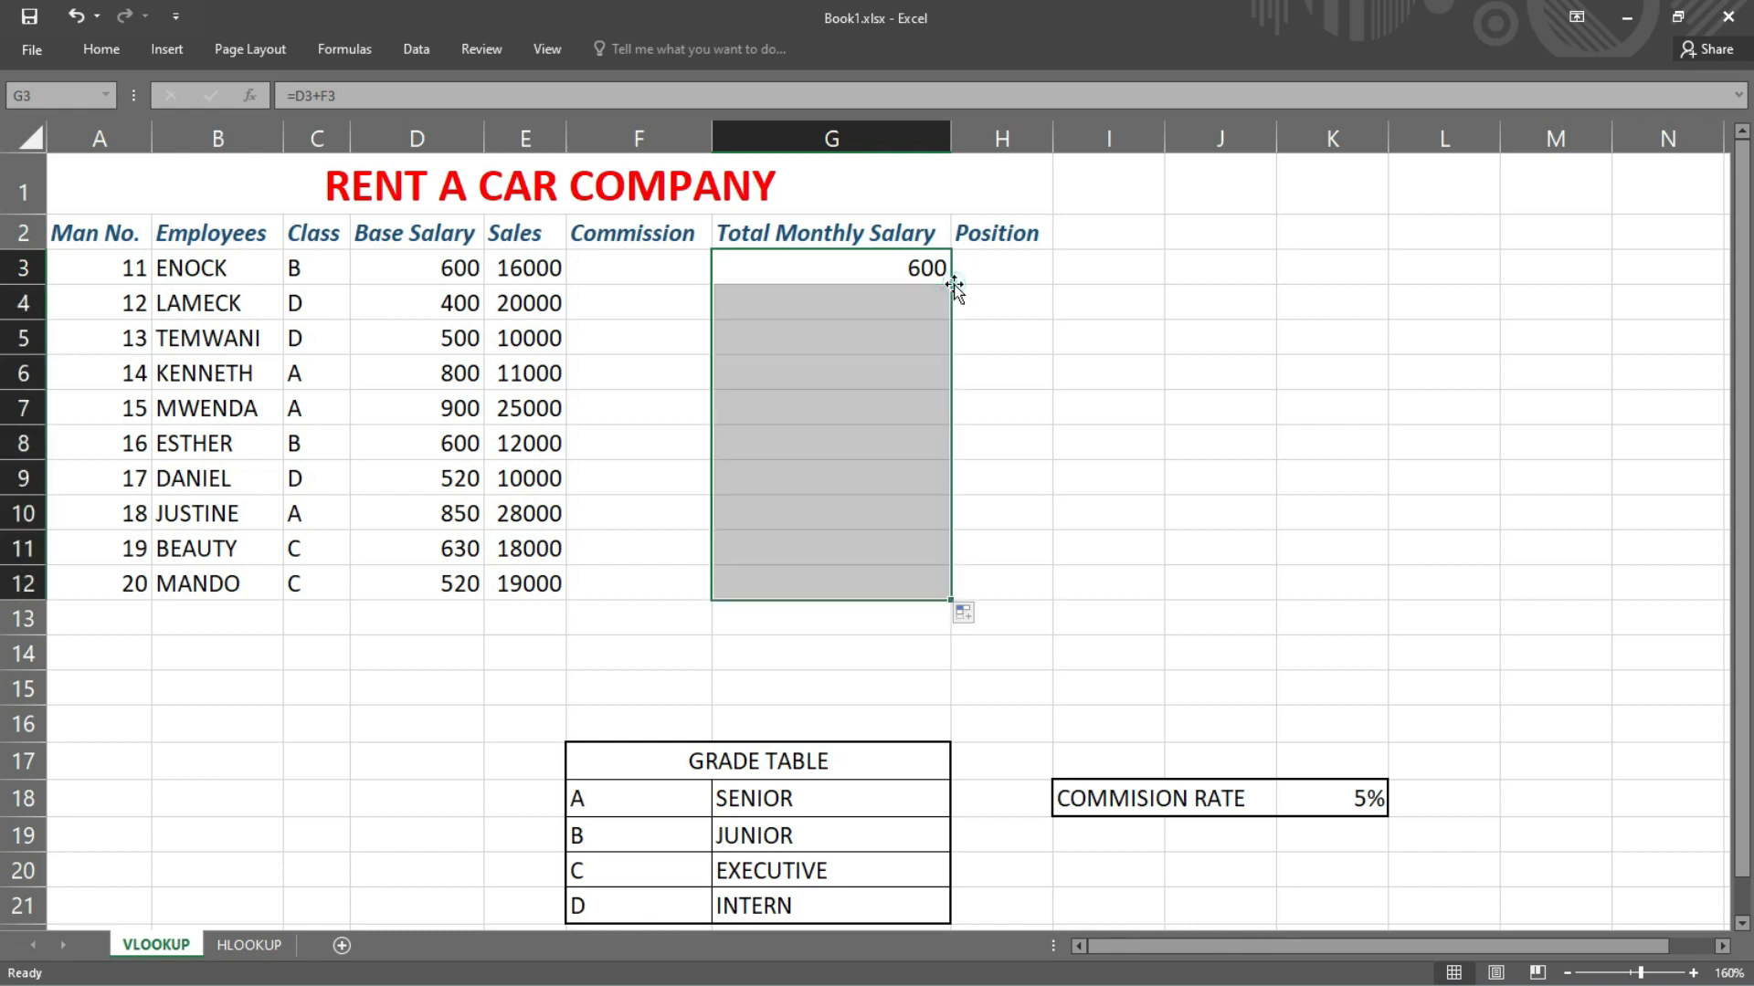
Step: Calculate the commission in F3 with =E3*$K$18, keeping the rate cell absolute, and fill the formula down to F12
{"action": "left_click", "coordinate": [663, 267]}
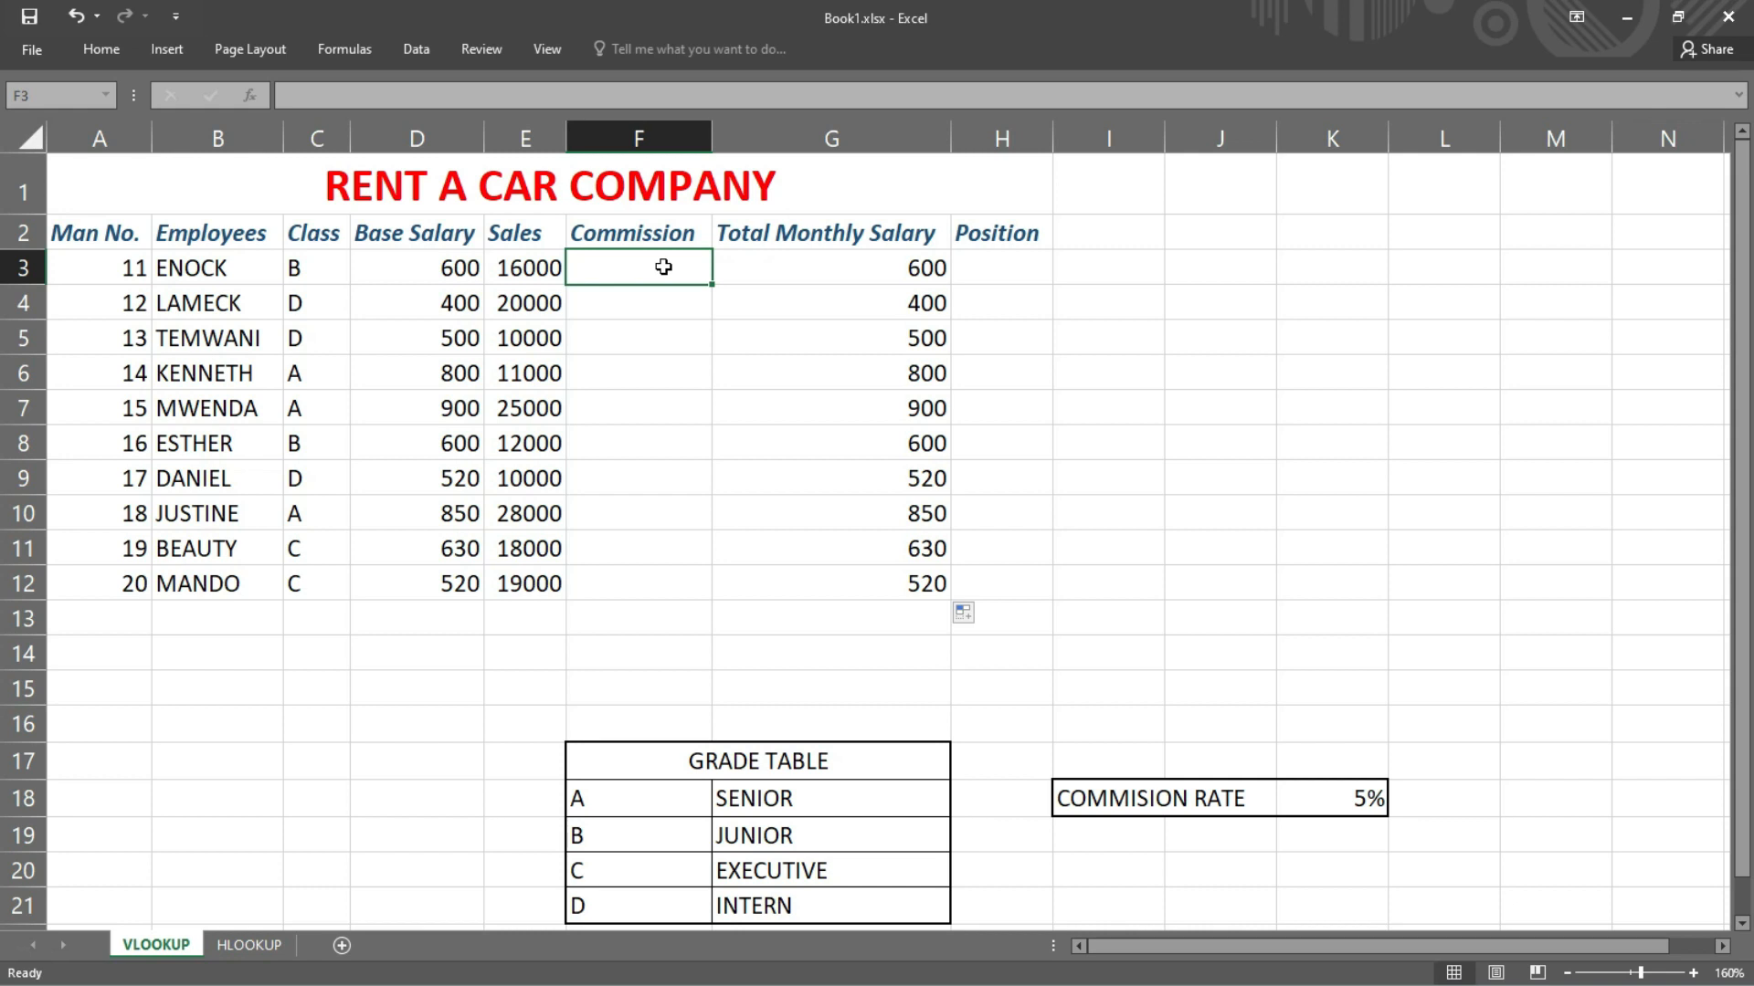
{"action": "type", "text": "="}
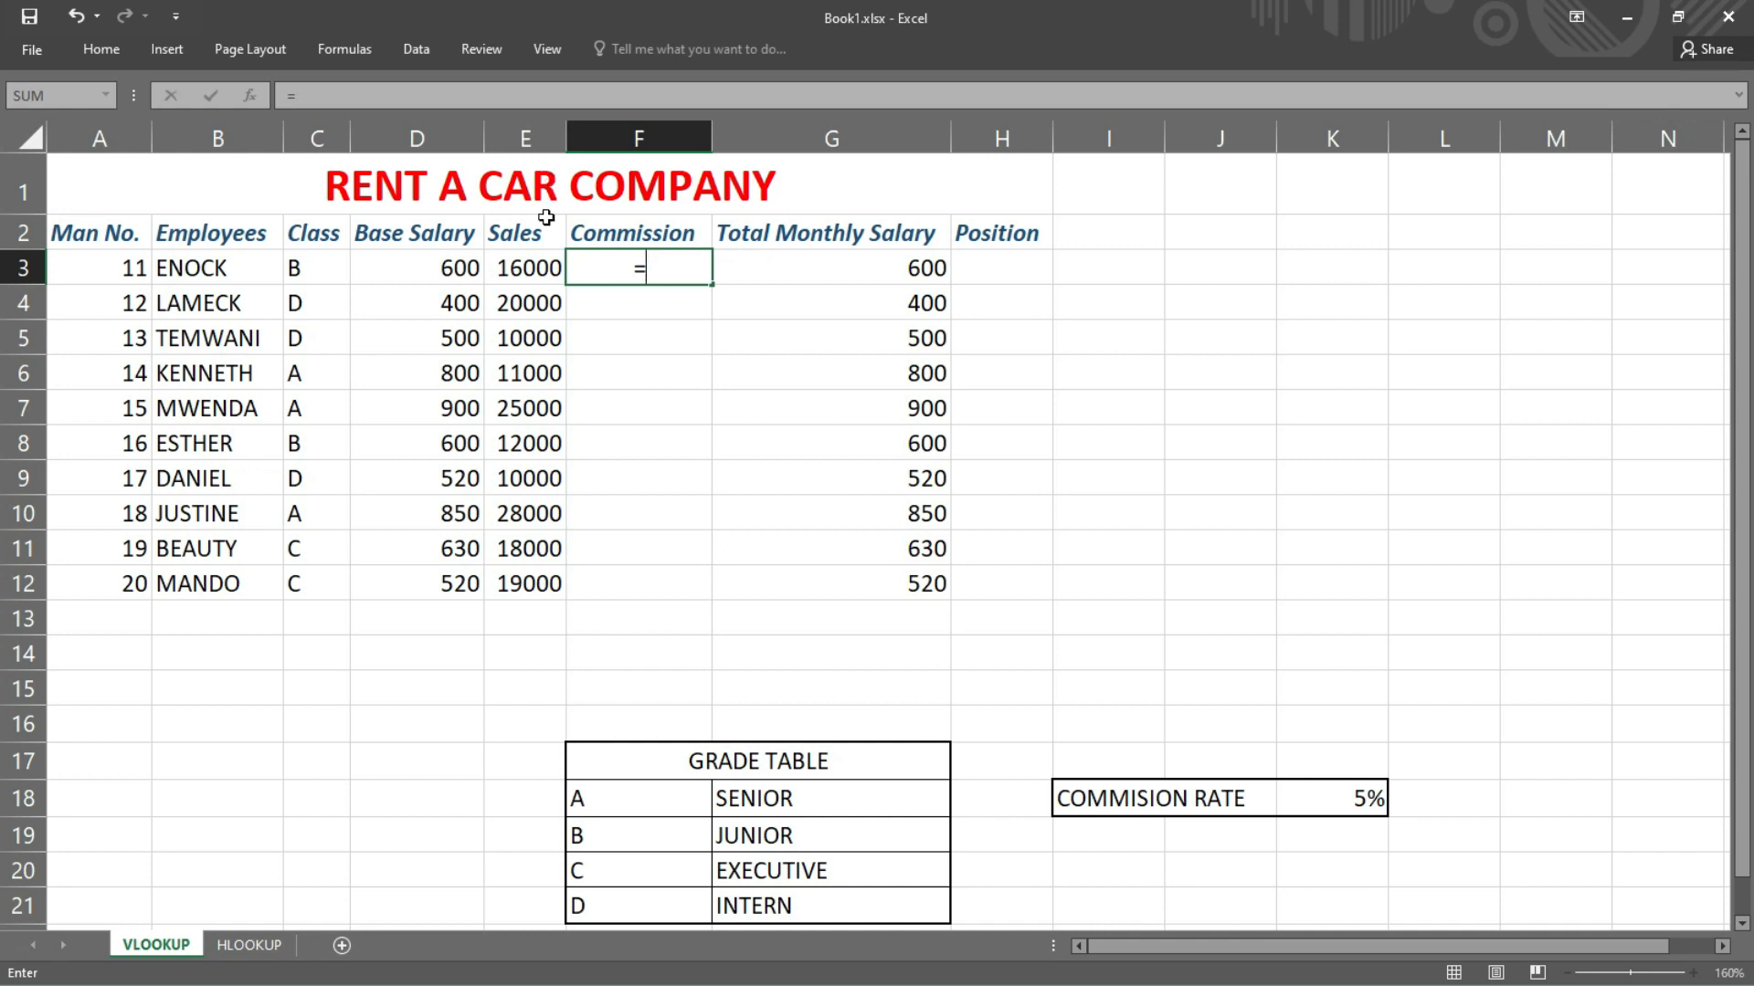
{"action": "left_click", "coordinate": [536, 265]}
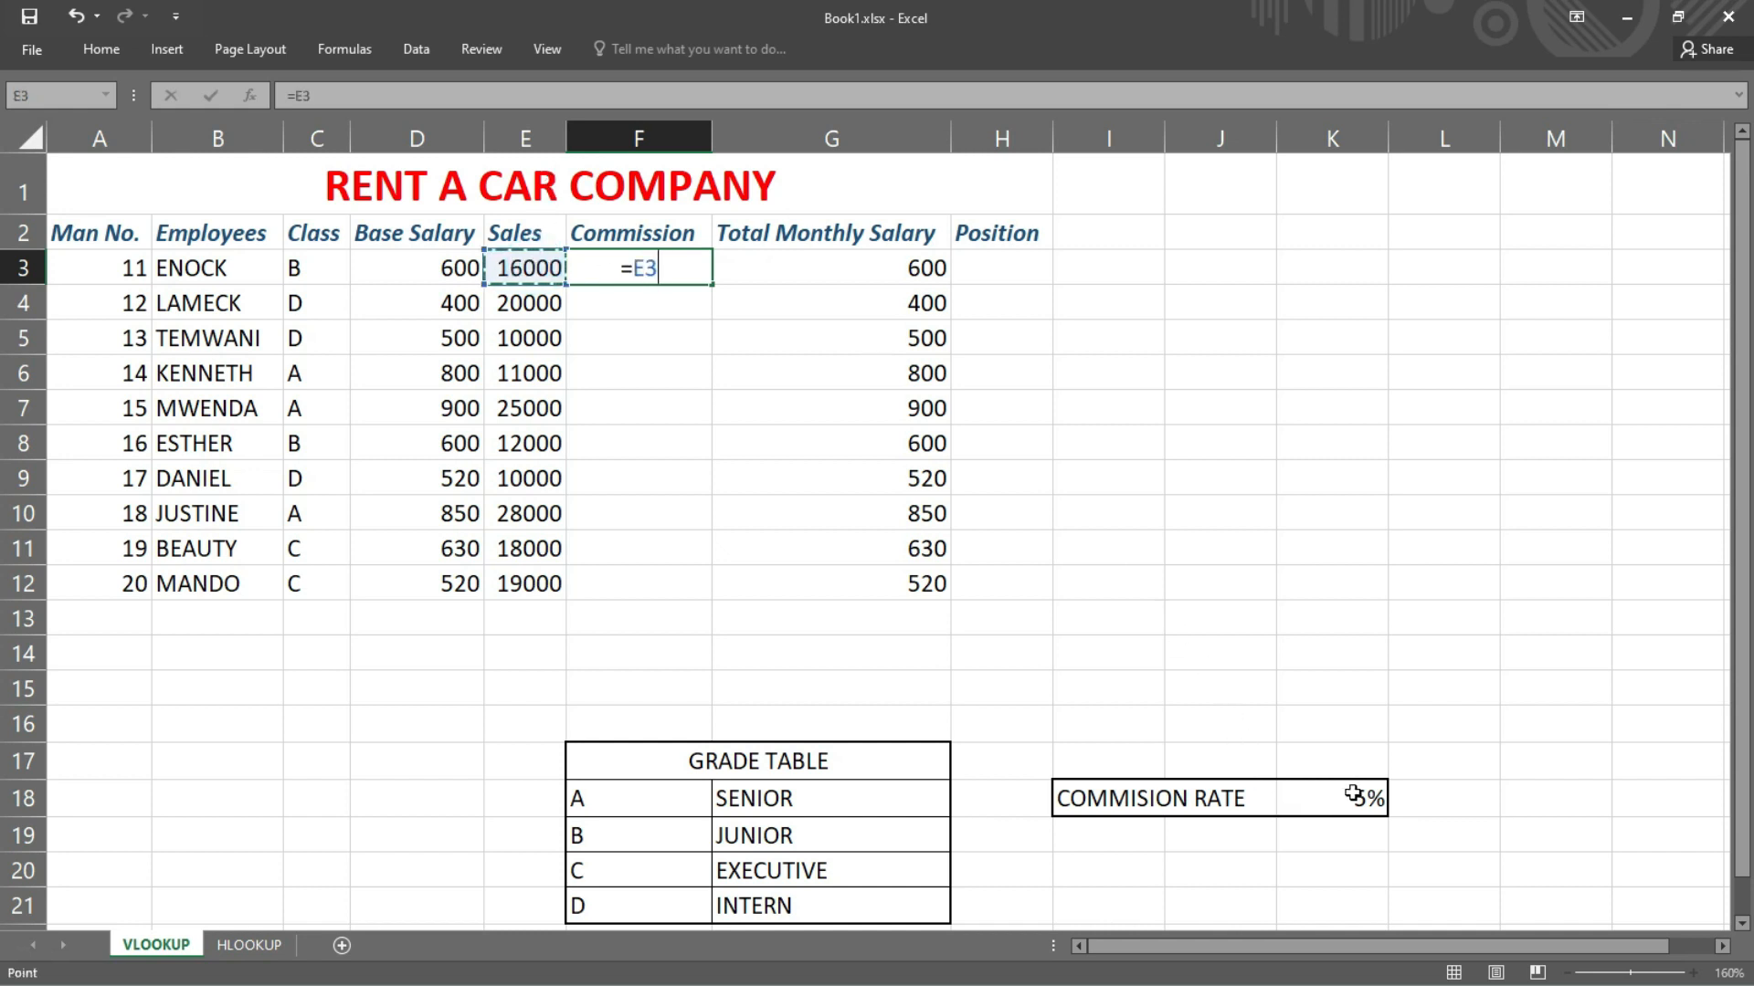
{"action": "type", "text": "*"}
{"action": "left_click", "coordinate": [1326, 805]}
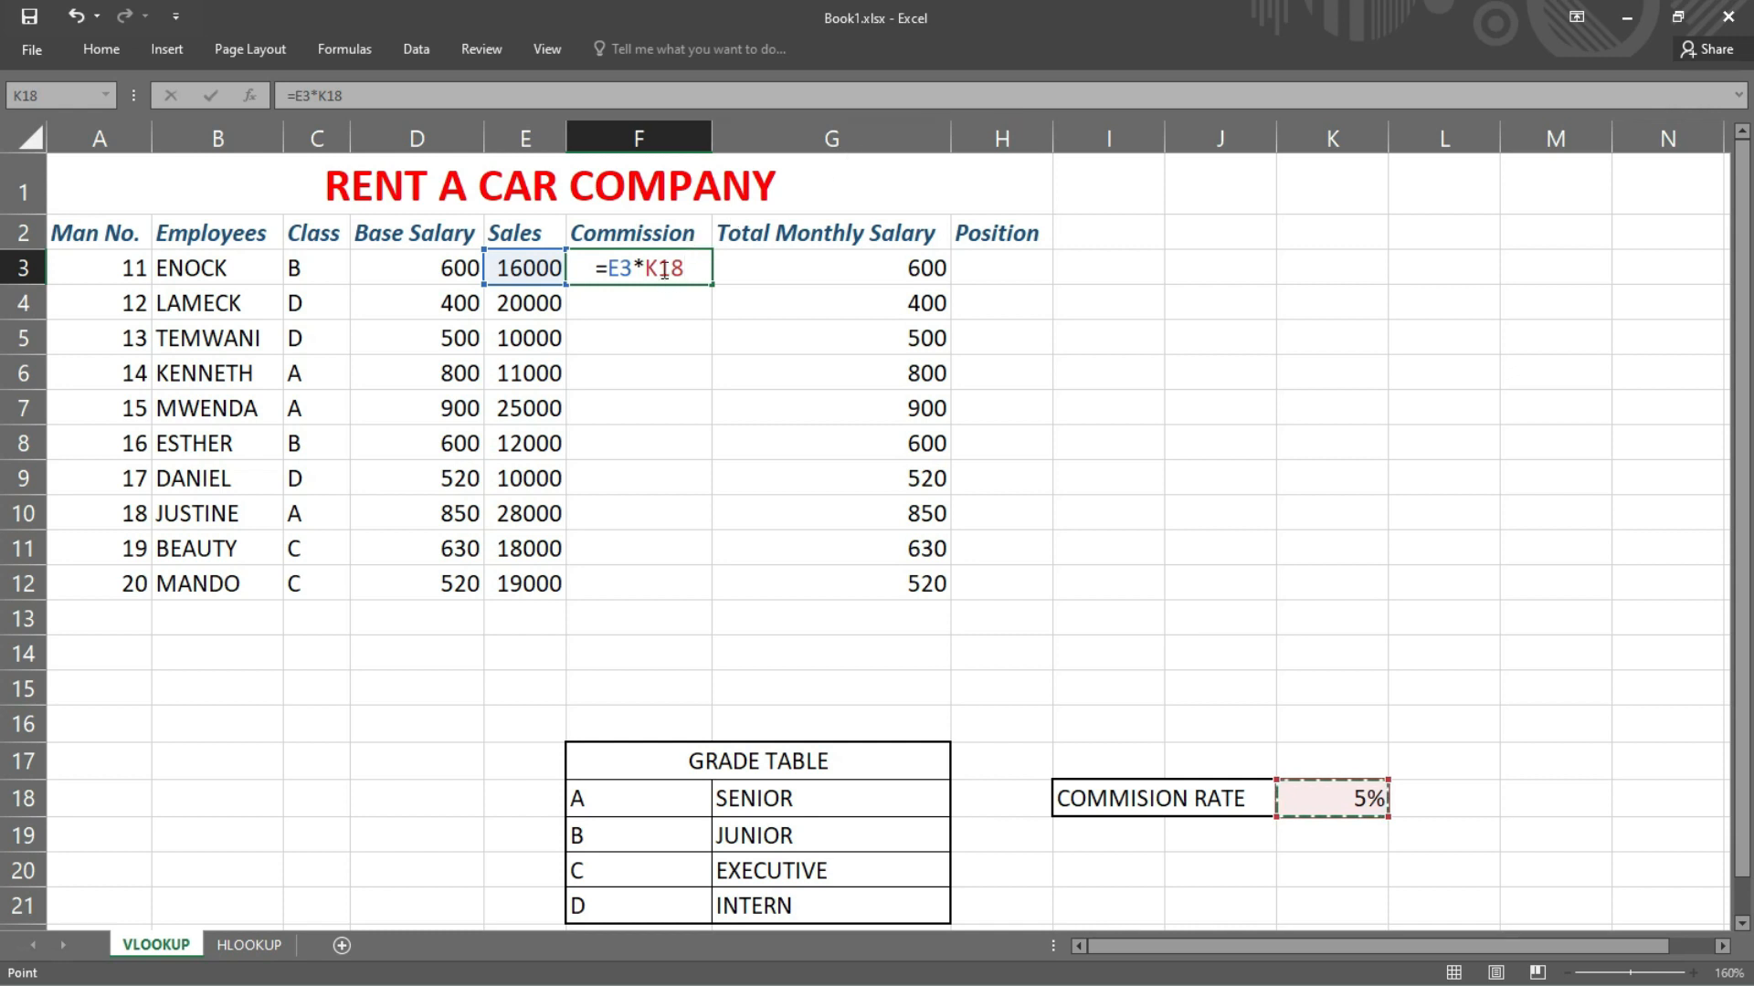
{"action": "key", "text": "F4"}
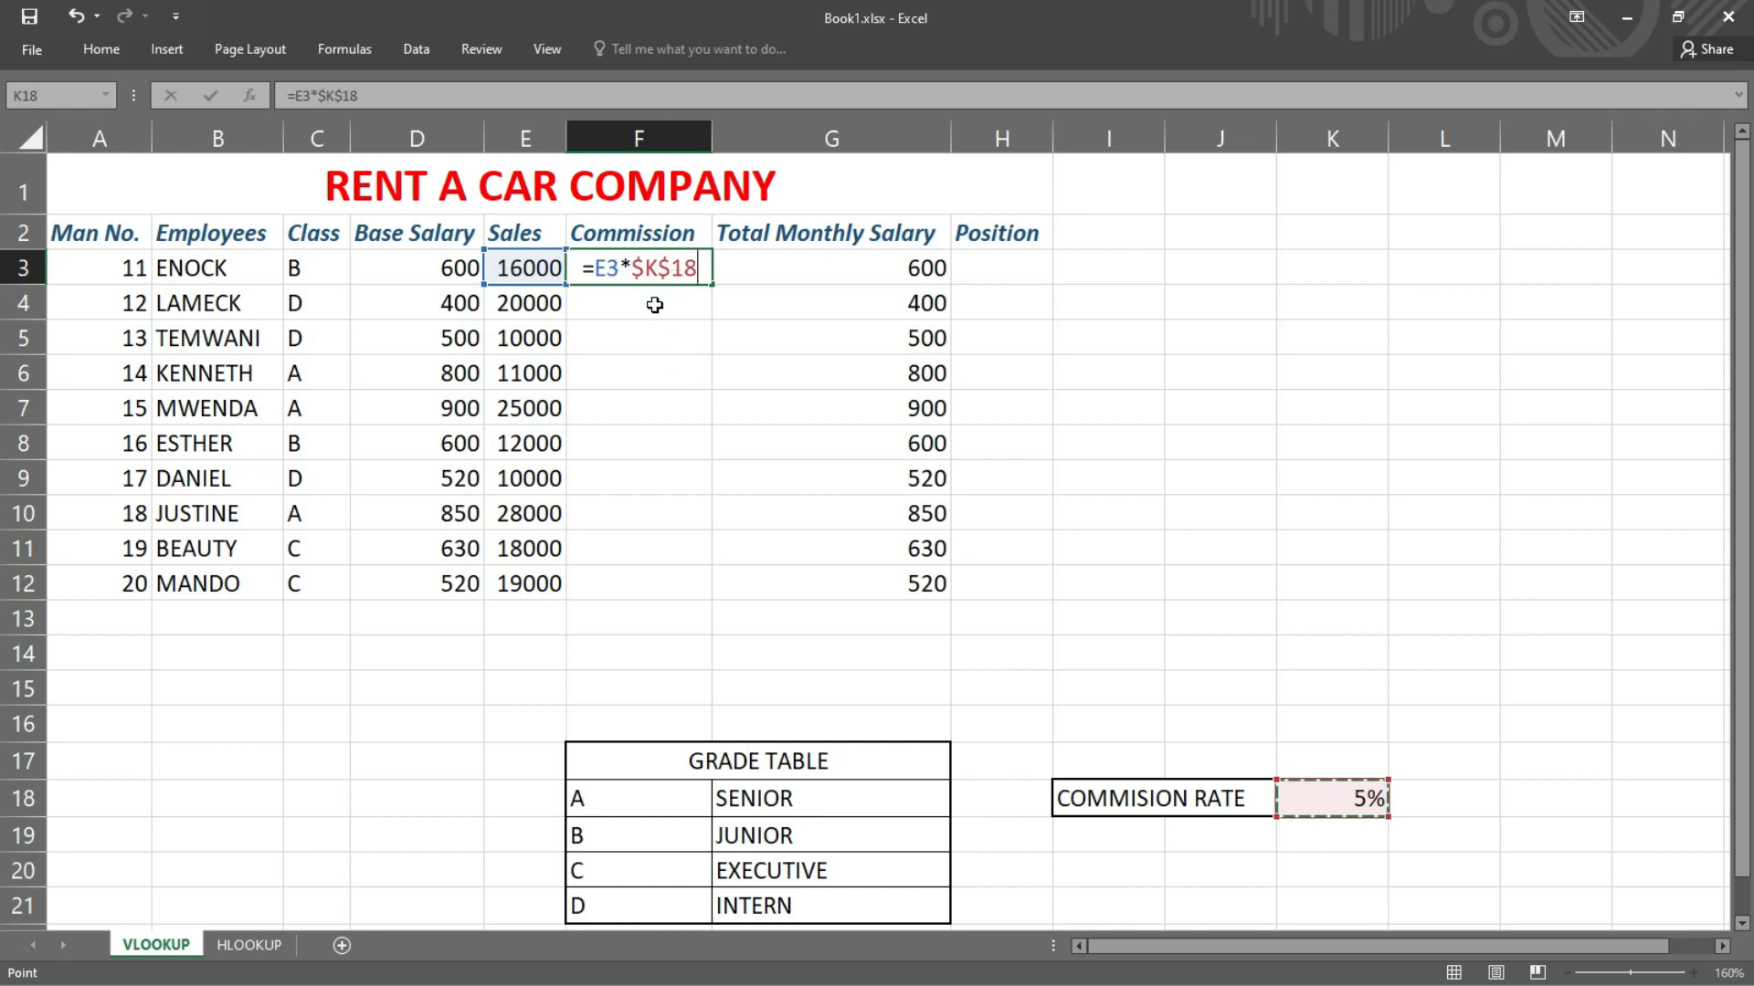
{"action": "key", "text": "F4"}
{"action": "key", "text": "F4"}
{"action": "key", "text": "F4"}
{"action": "left_click", "coordinate": [659, 267]}
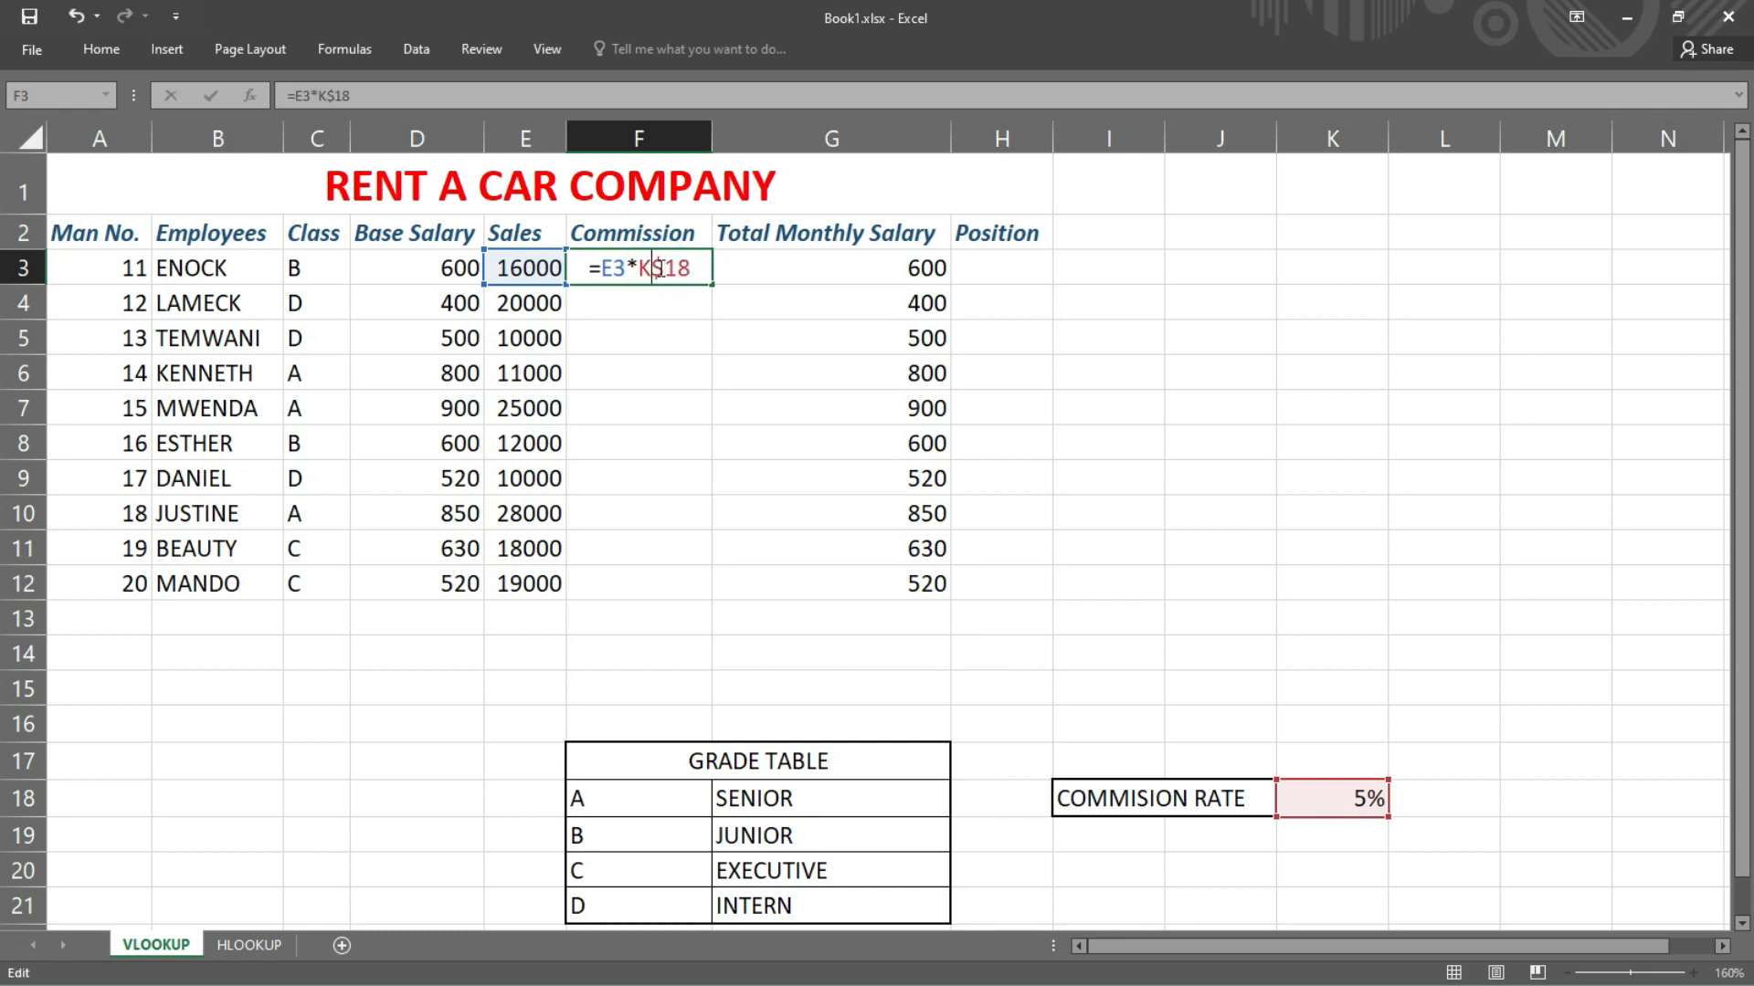
{"action": "key", "text": "F4"}
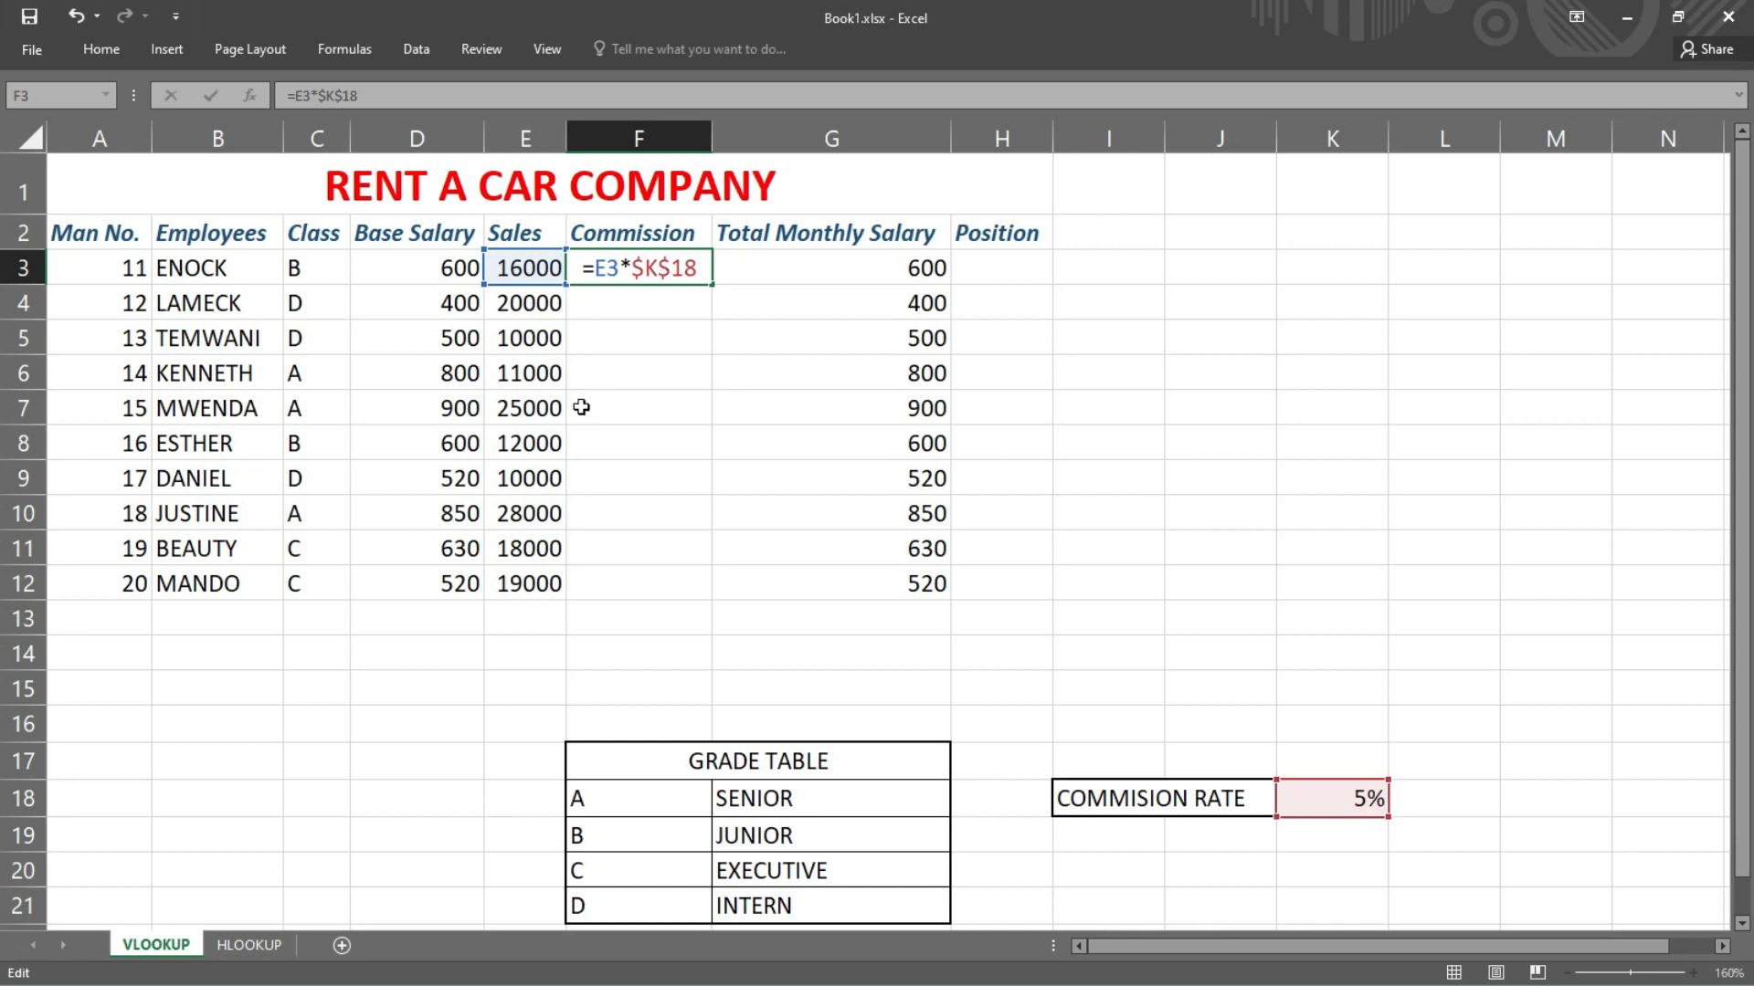
{"action": "key", "text": "Return"}
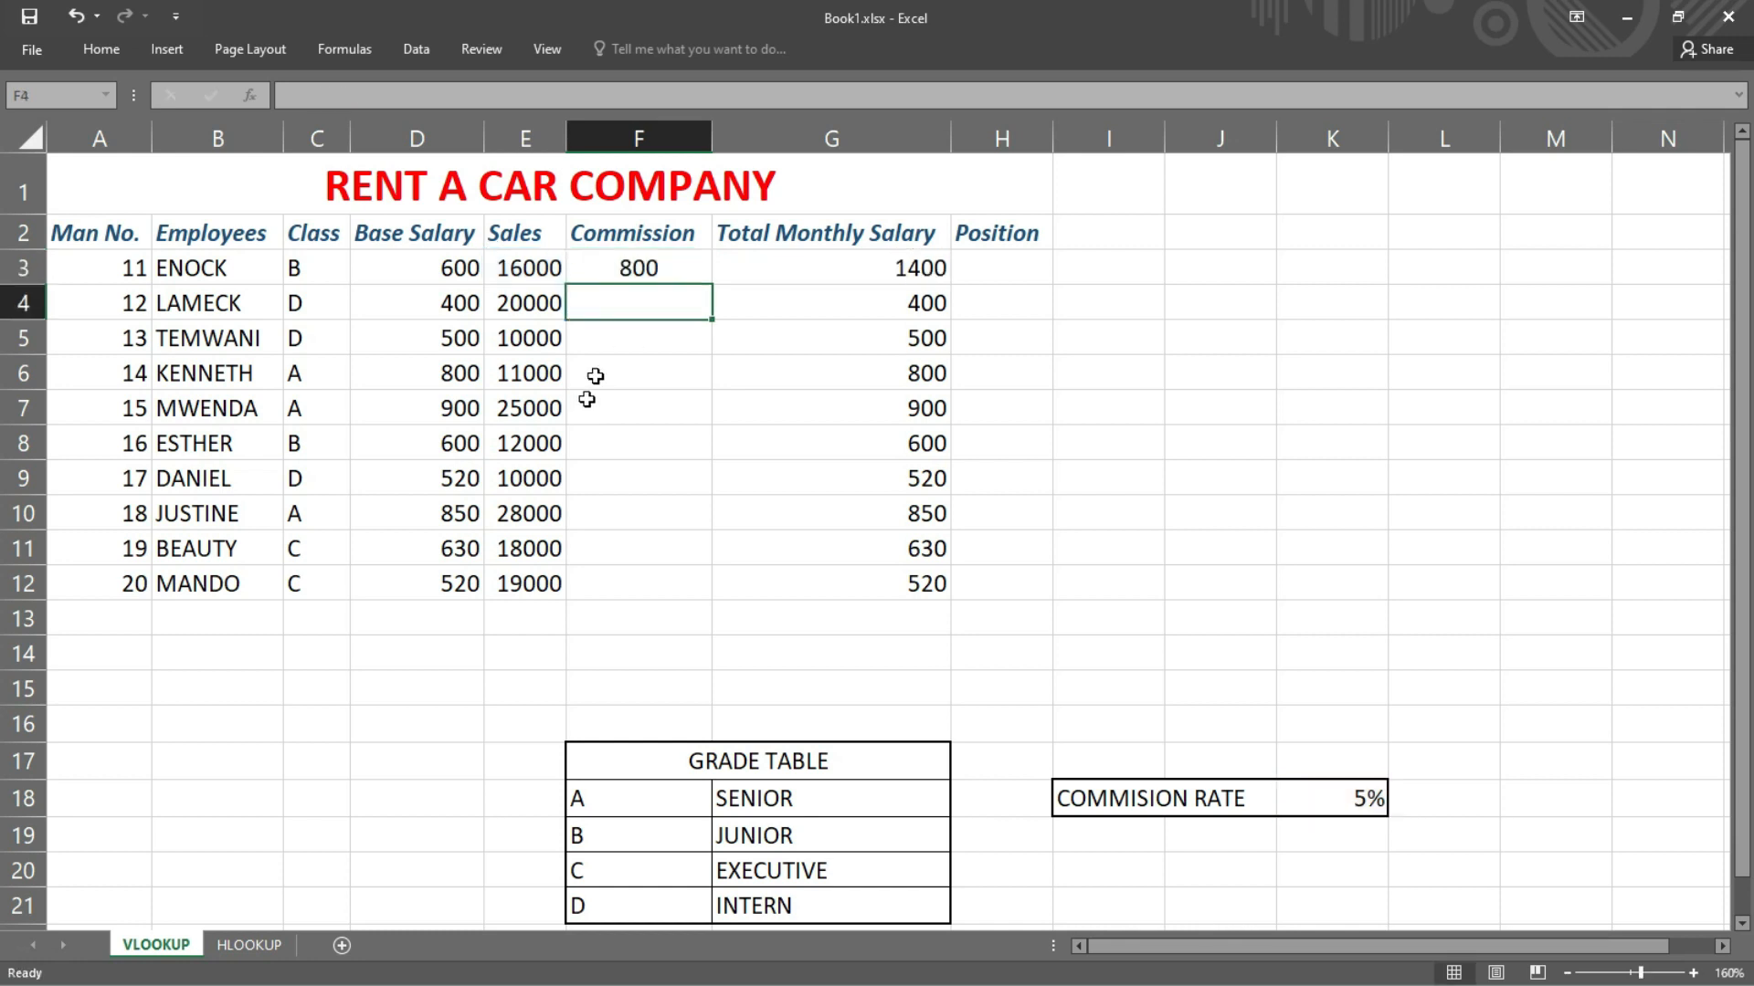
{"action": "left_click", "coordinate": [676, 269]}
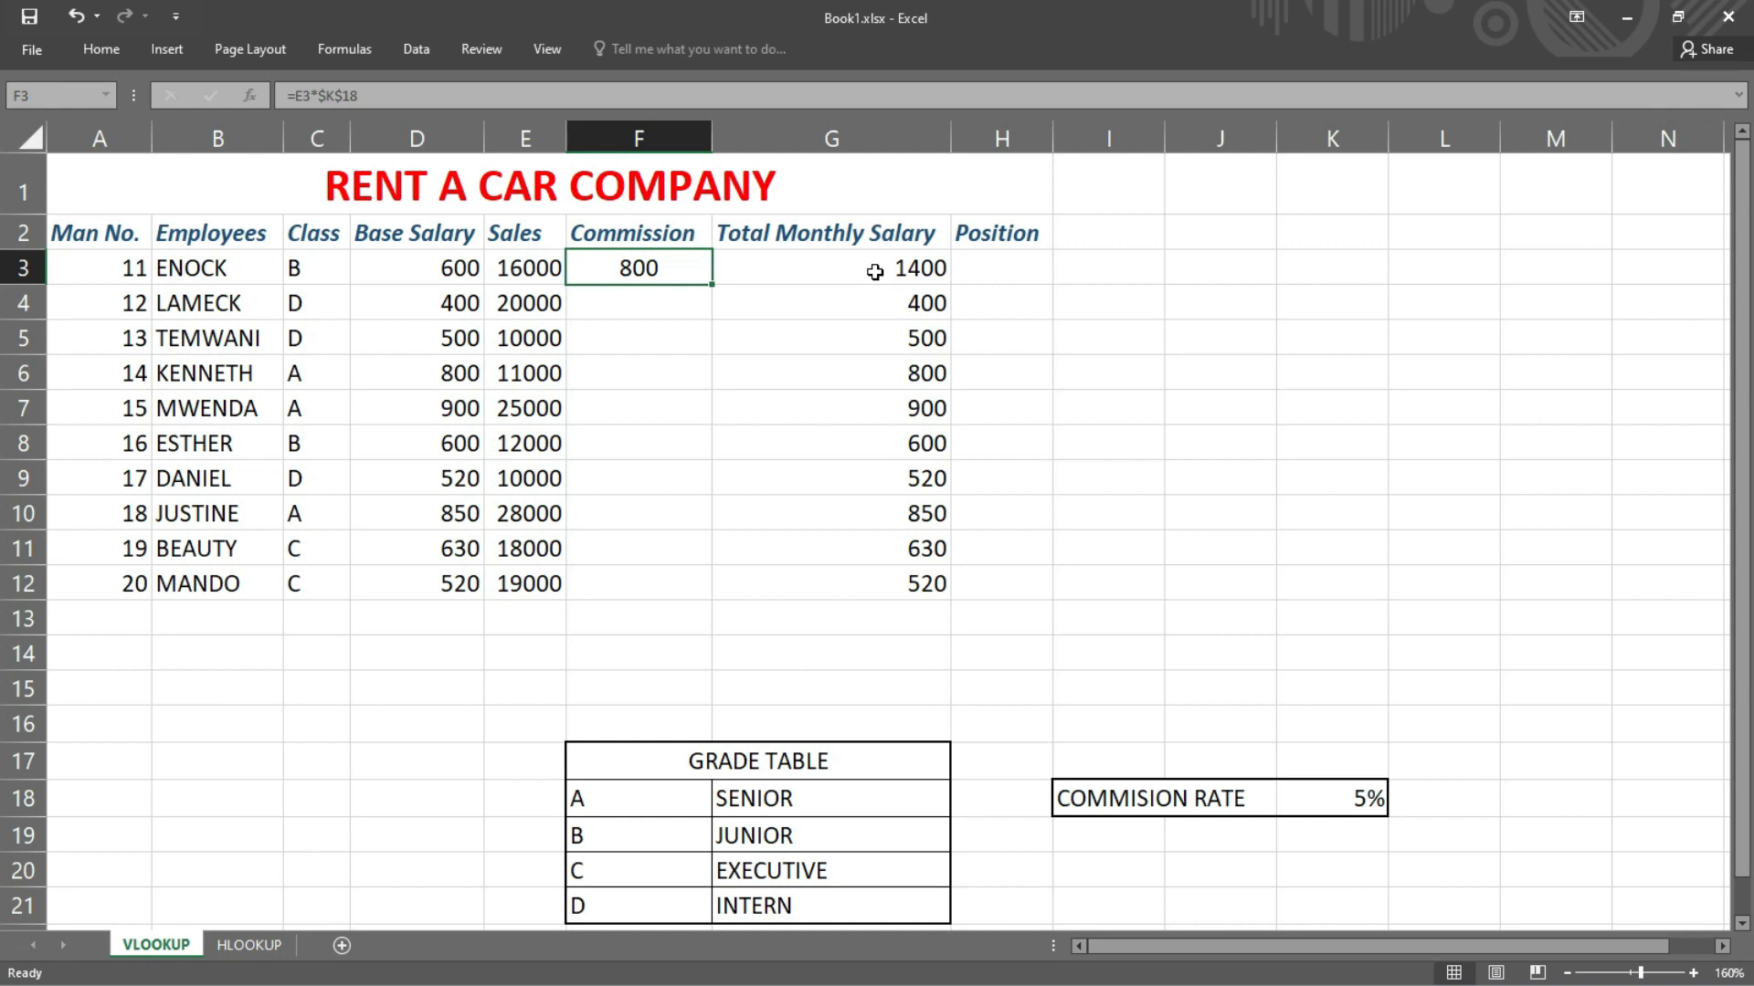
{"action": "double_click", "coordinate": [710, 284]}
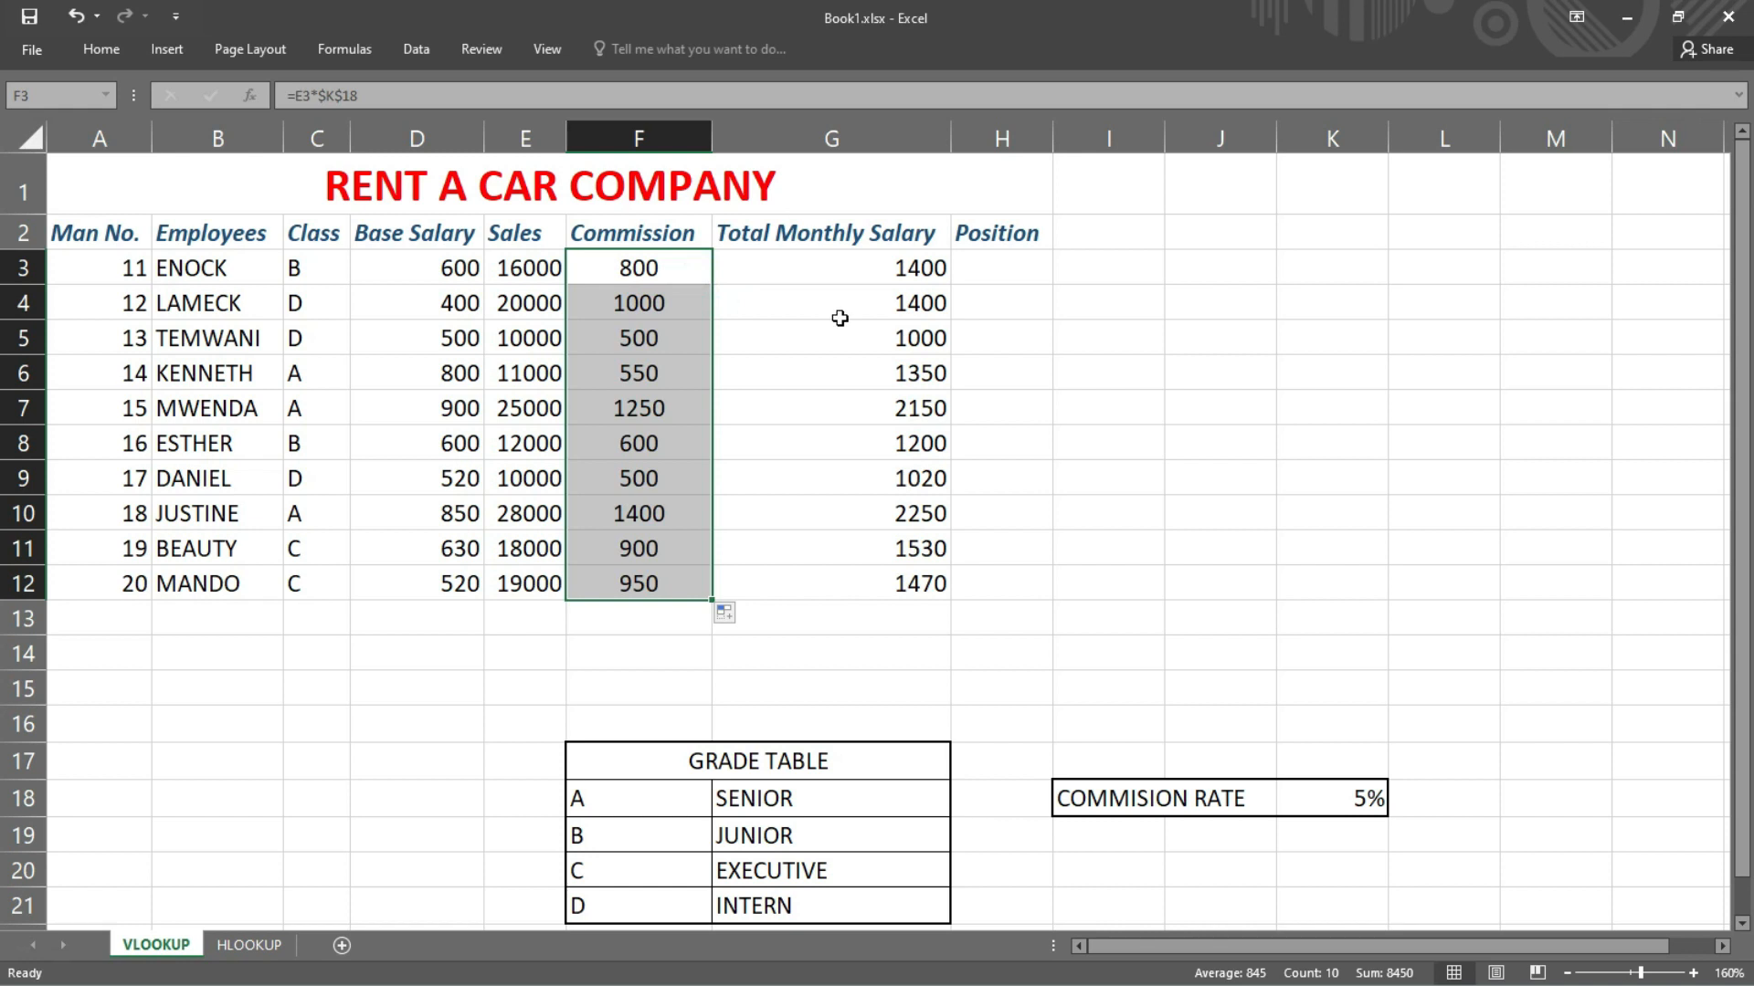
{"action": "left_click", "coordinate": [993, 263]}
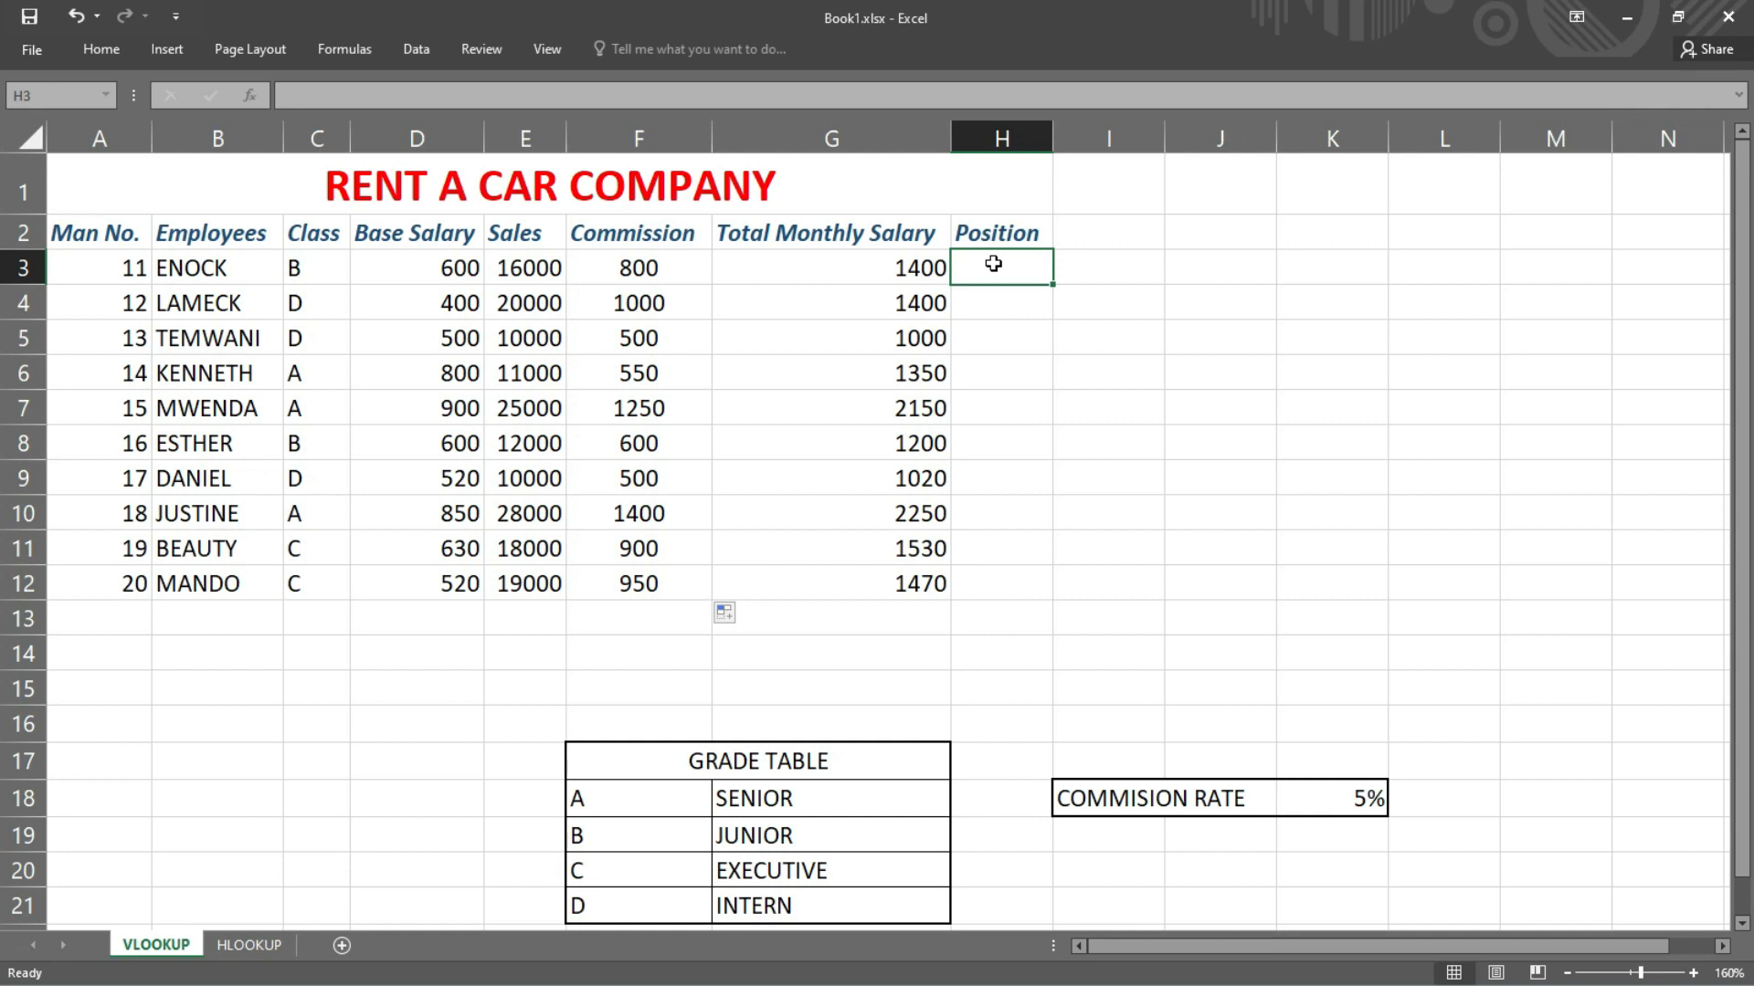
{"action": "left_click_drag", "start_coordinate": [328, 268], "coordinate": [309, 560]}
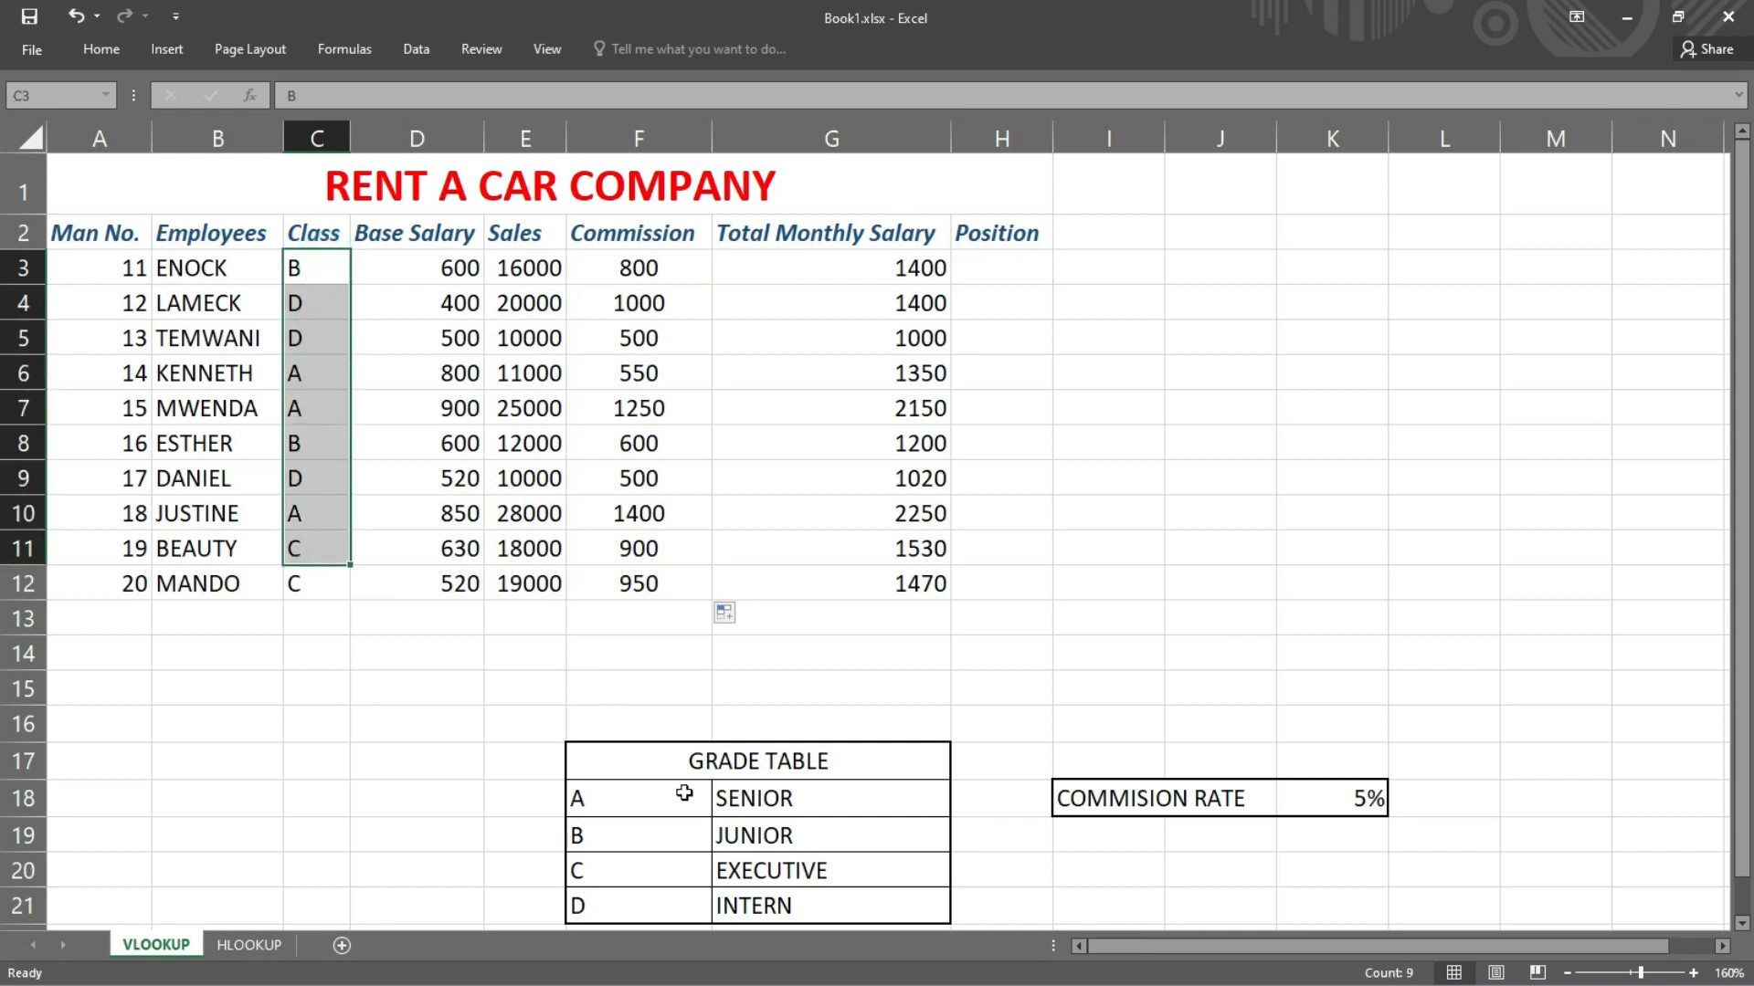
{"action": "left_click_drag", "start_coordinate": [650, 789], "coordinate": [746, 900]}
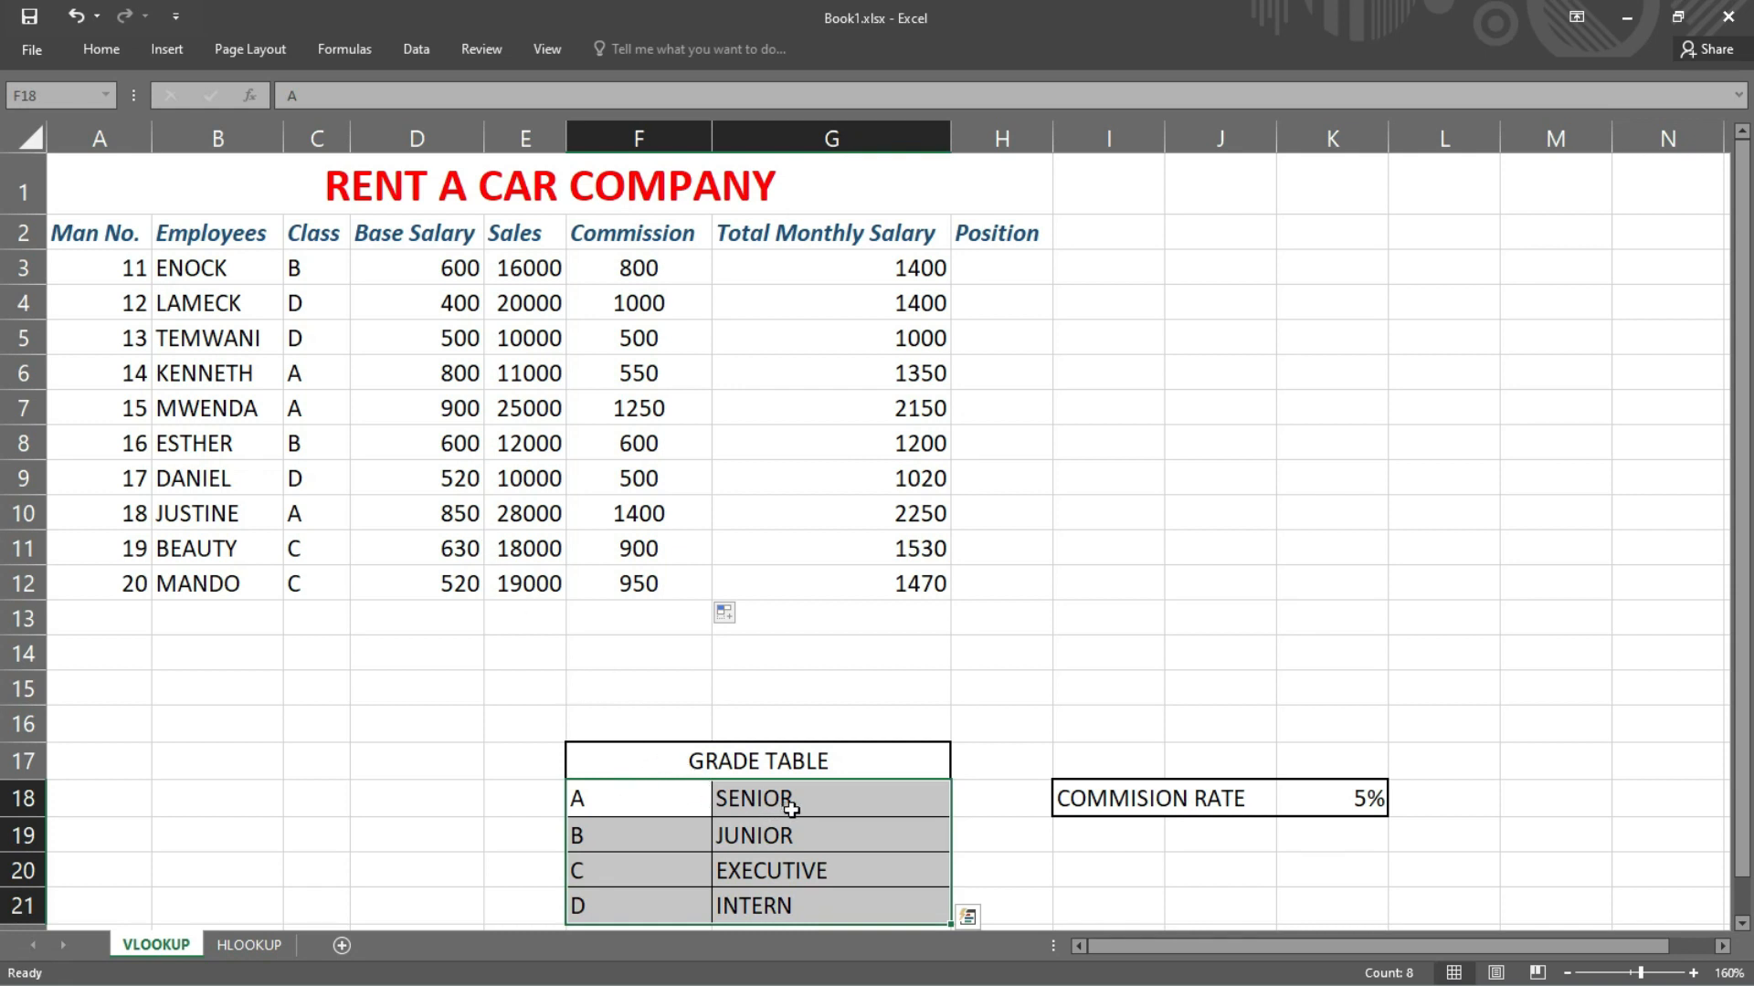
{"action": "left_click", "coordinate": [788, 808]}
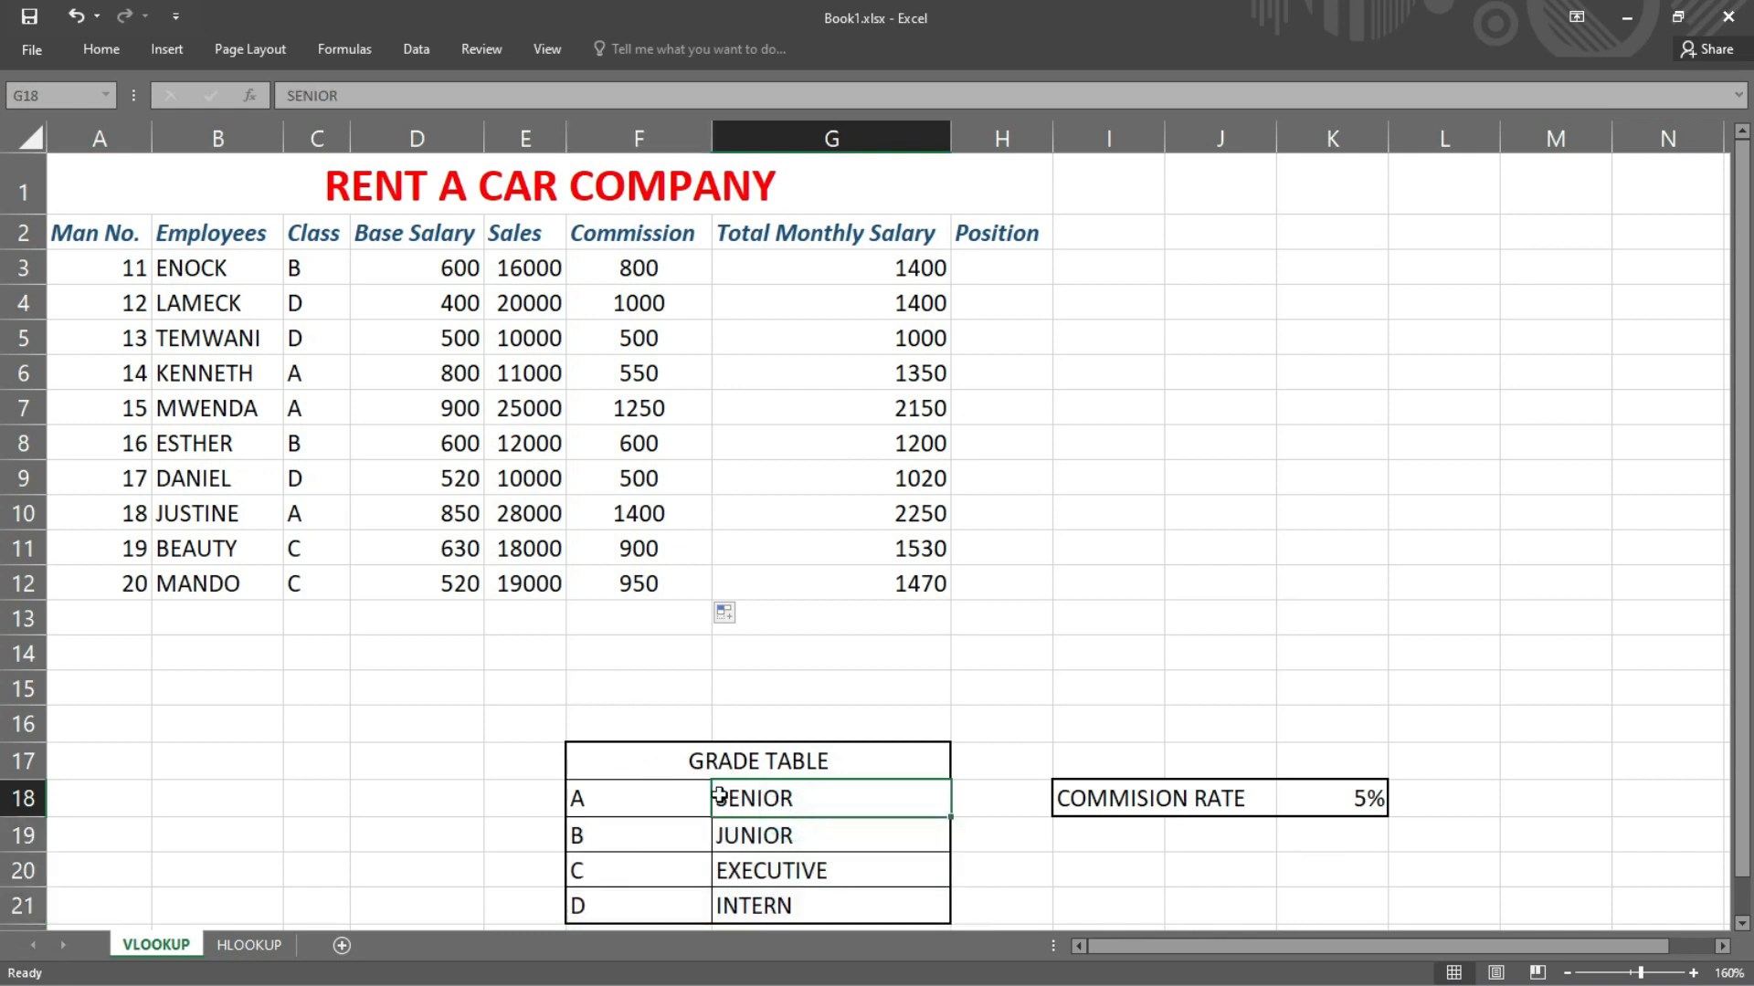
{"action": "left_click", "coordinate": [677, 792]}
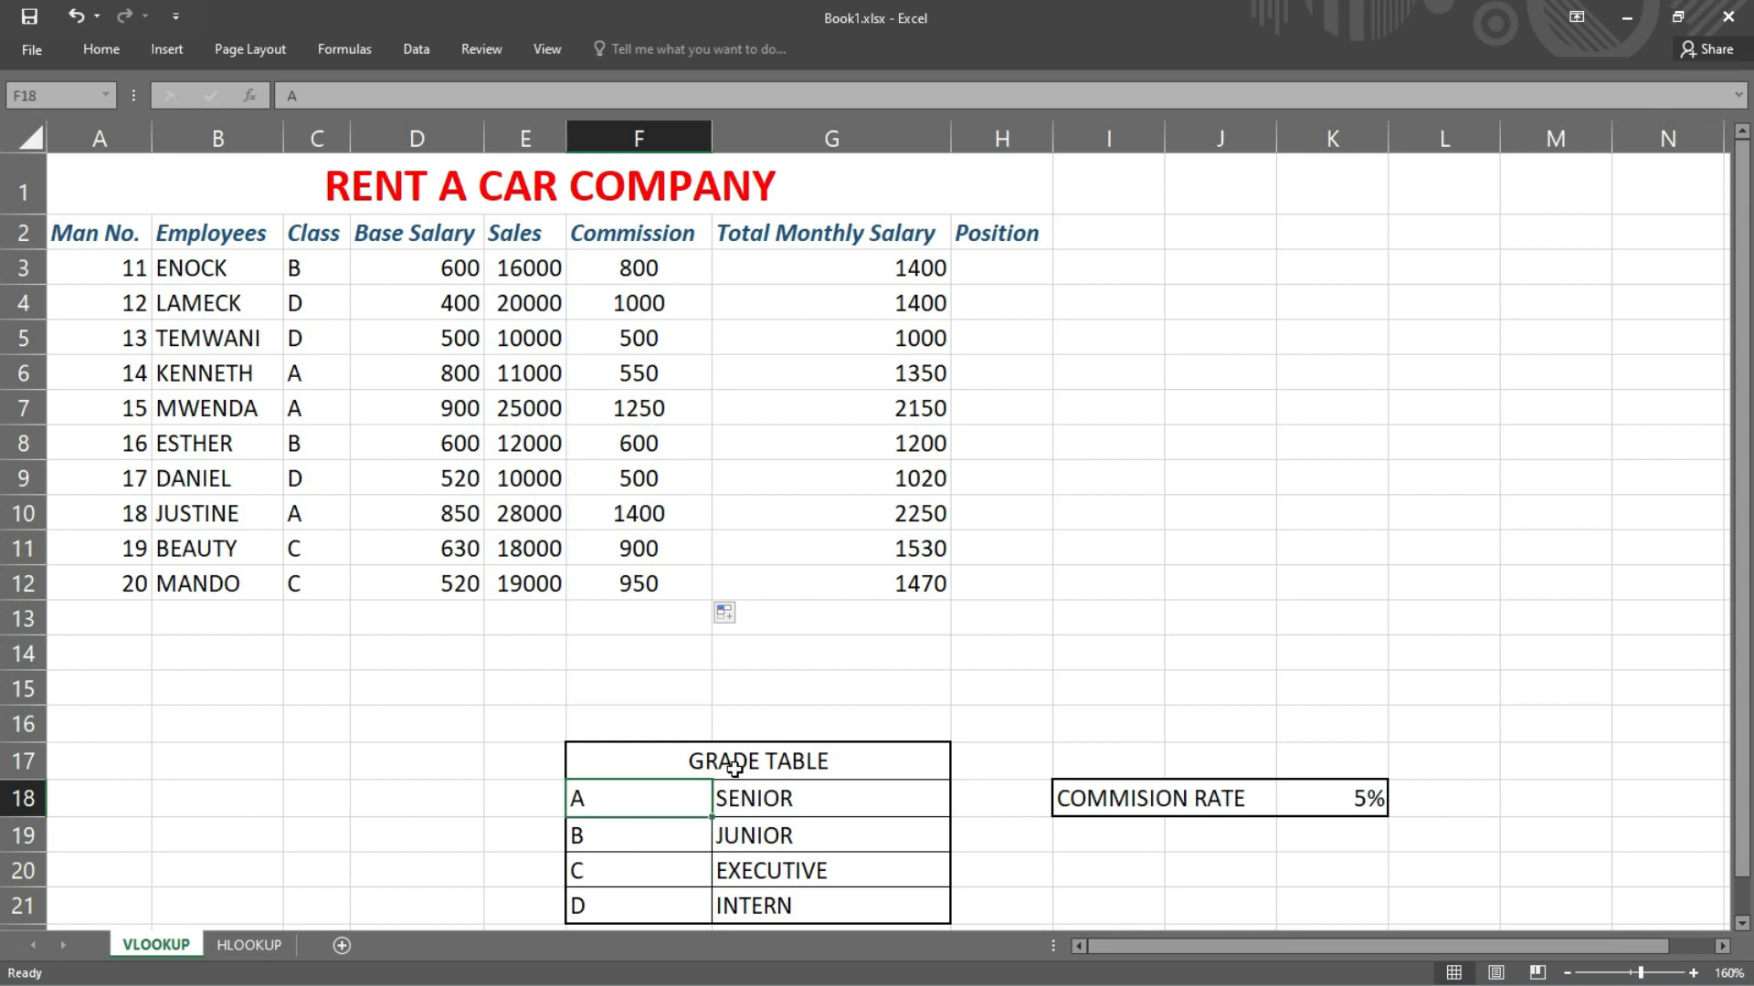
{"action": "left_click", "coordinate": [996, 269]}
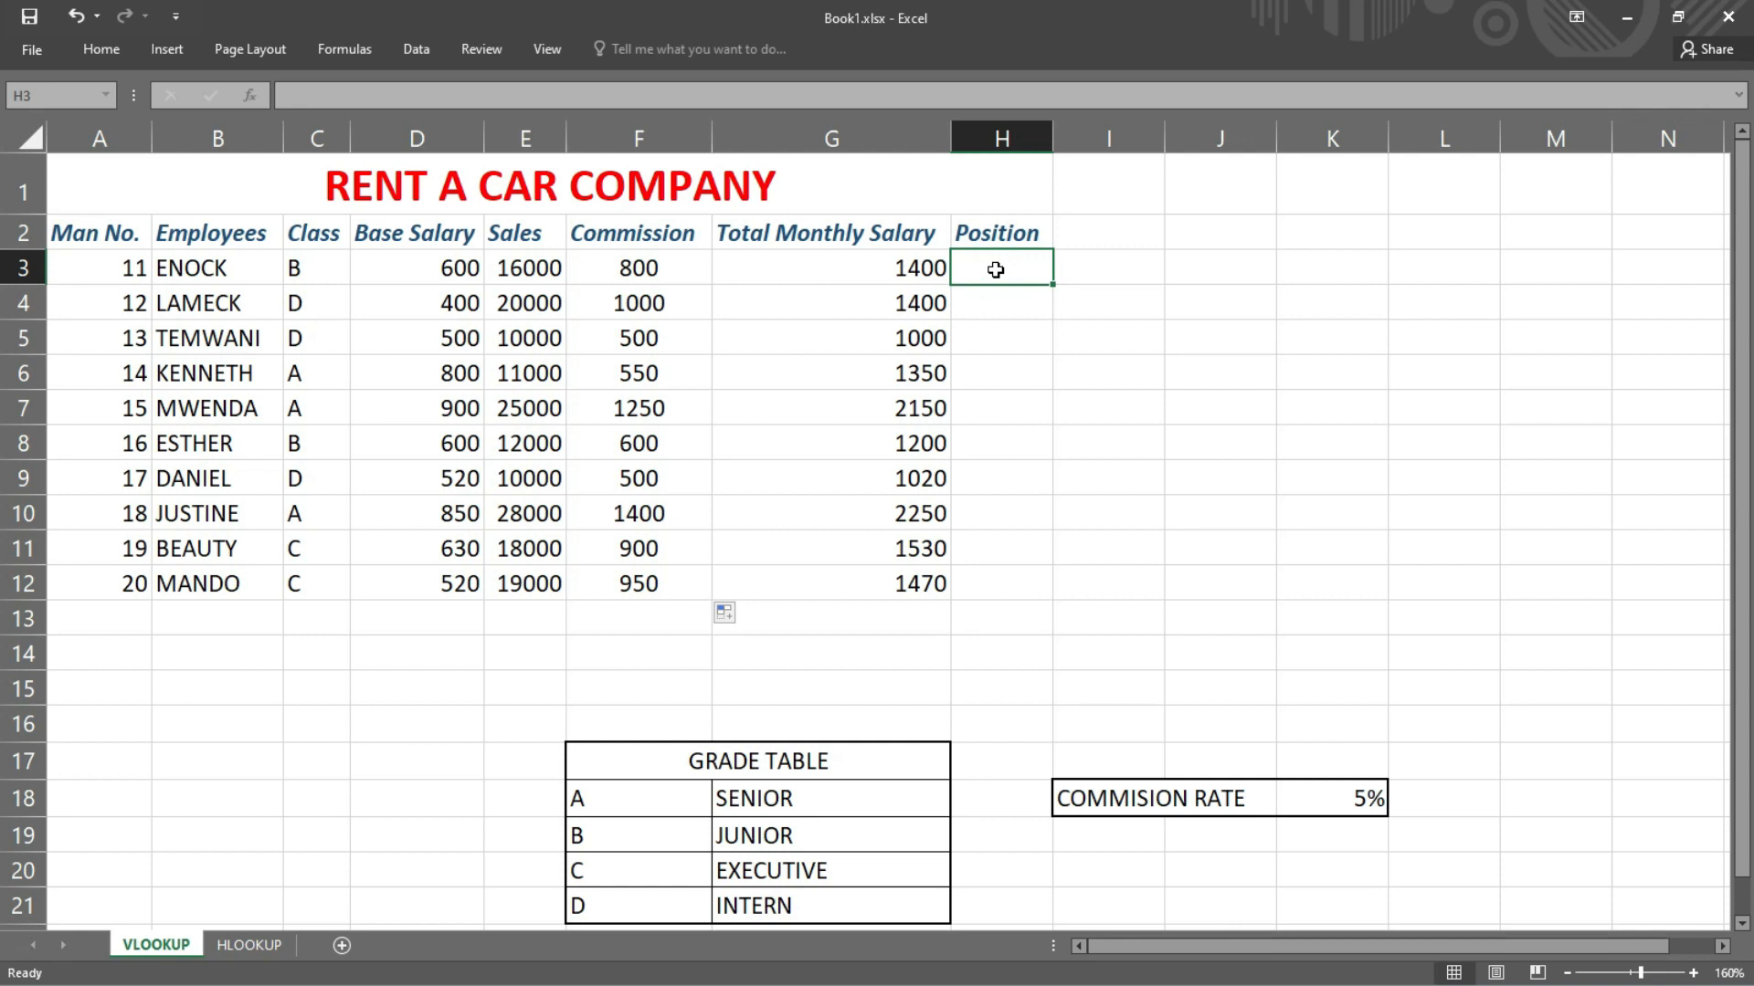
{"action": "type", "text": "=VLOO"}
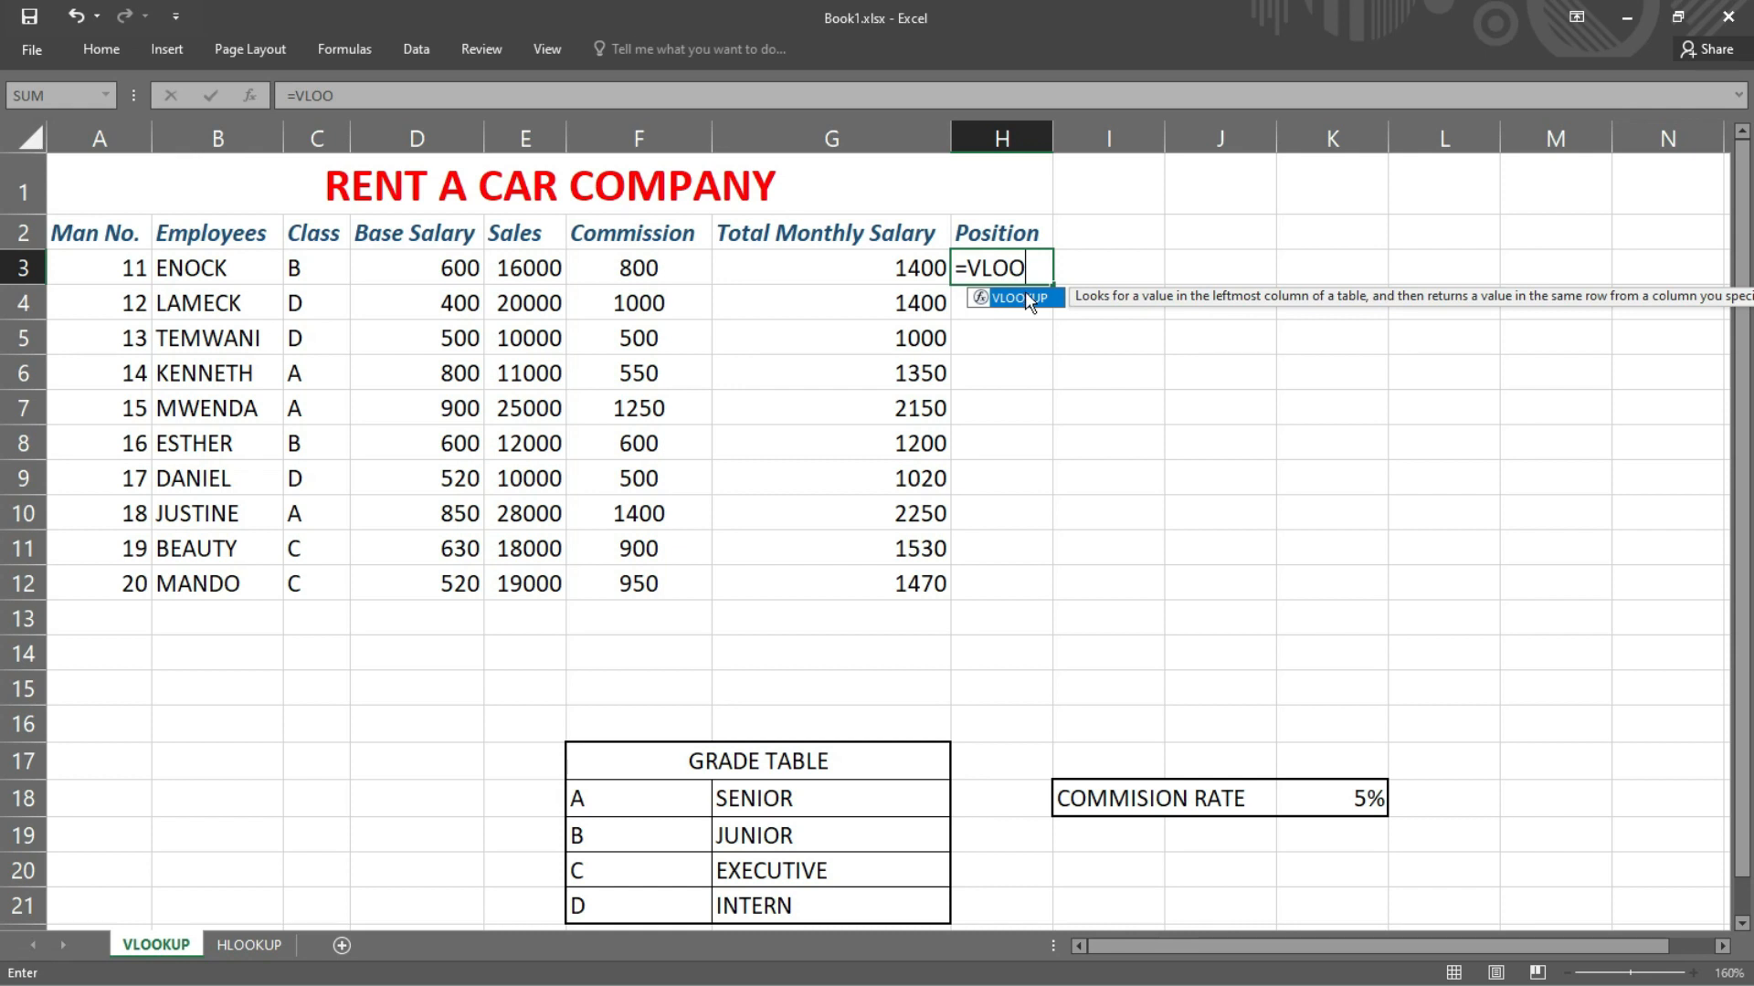
{"action": "double_click", "coordinate": [1018, 297]}
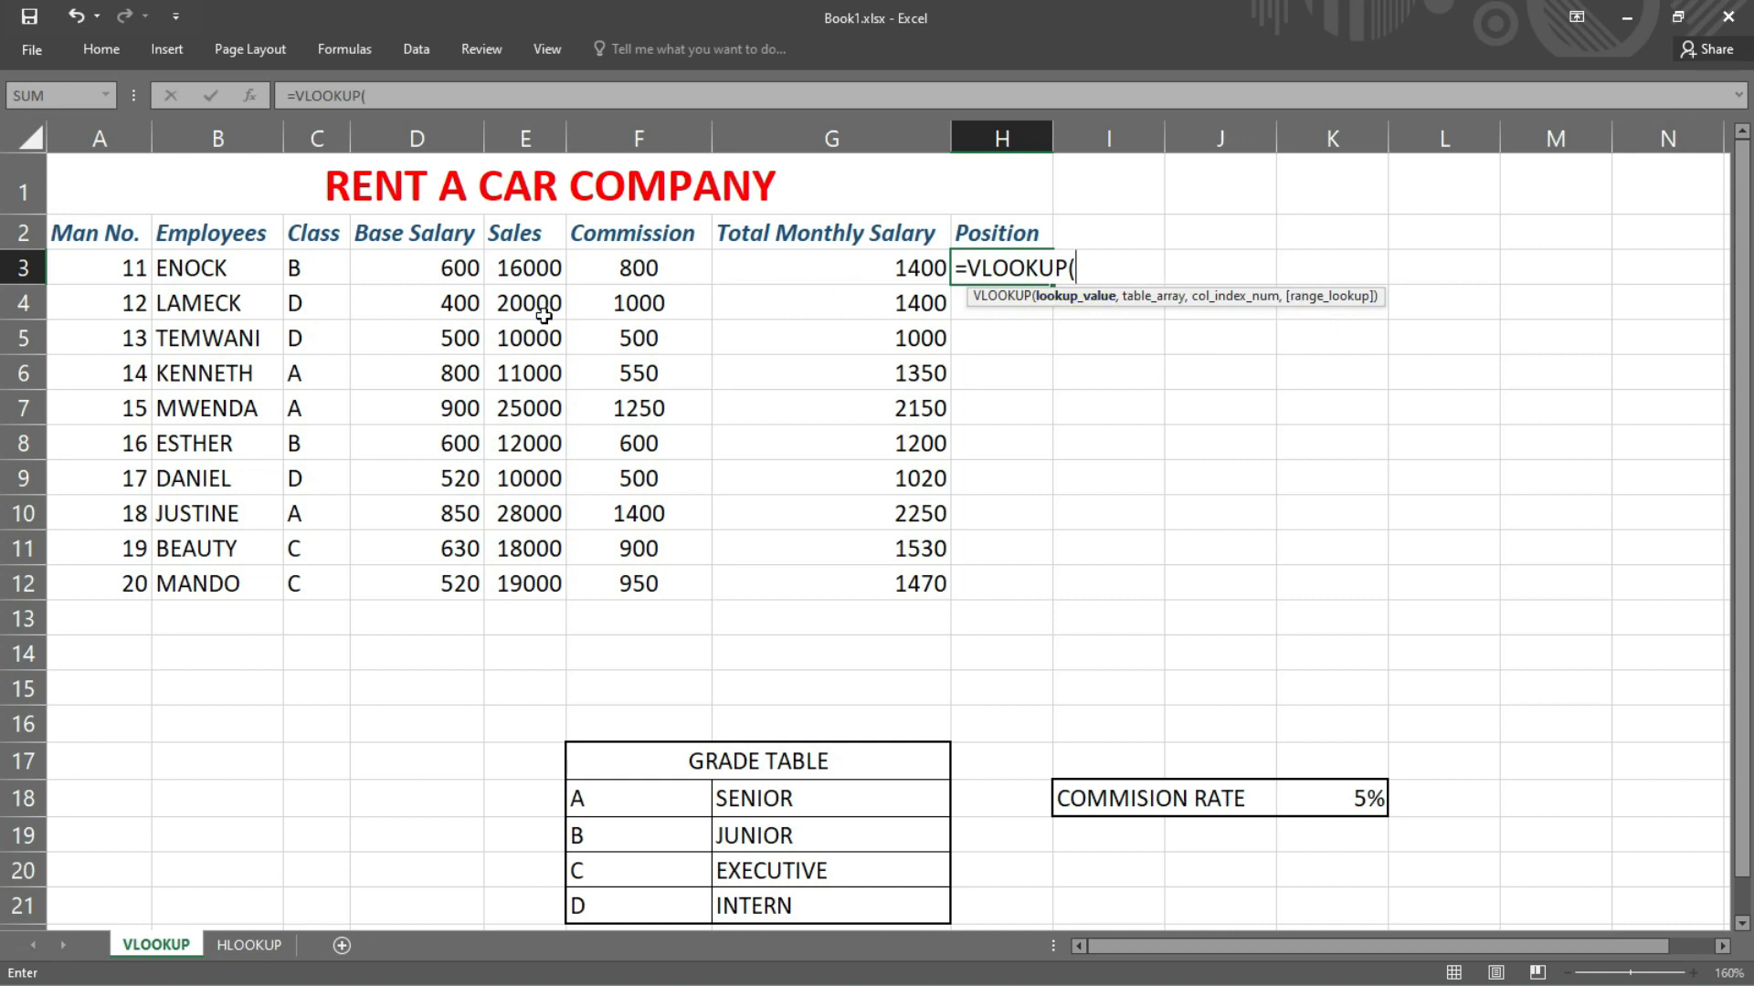
{"action": "left_click", "coordinate": [325, 274]}
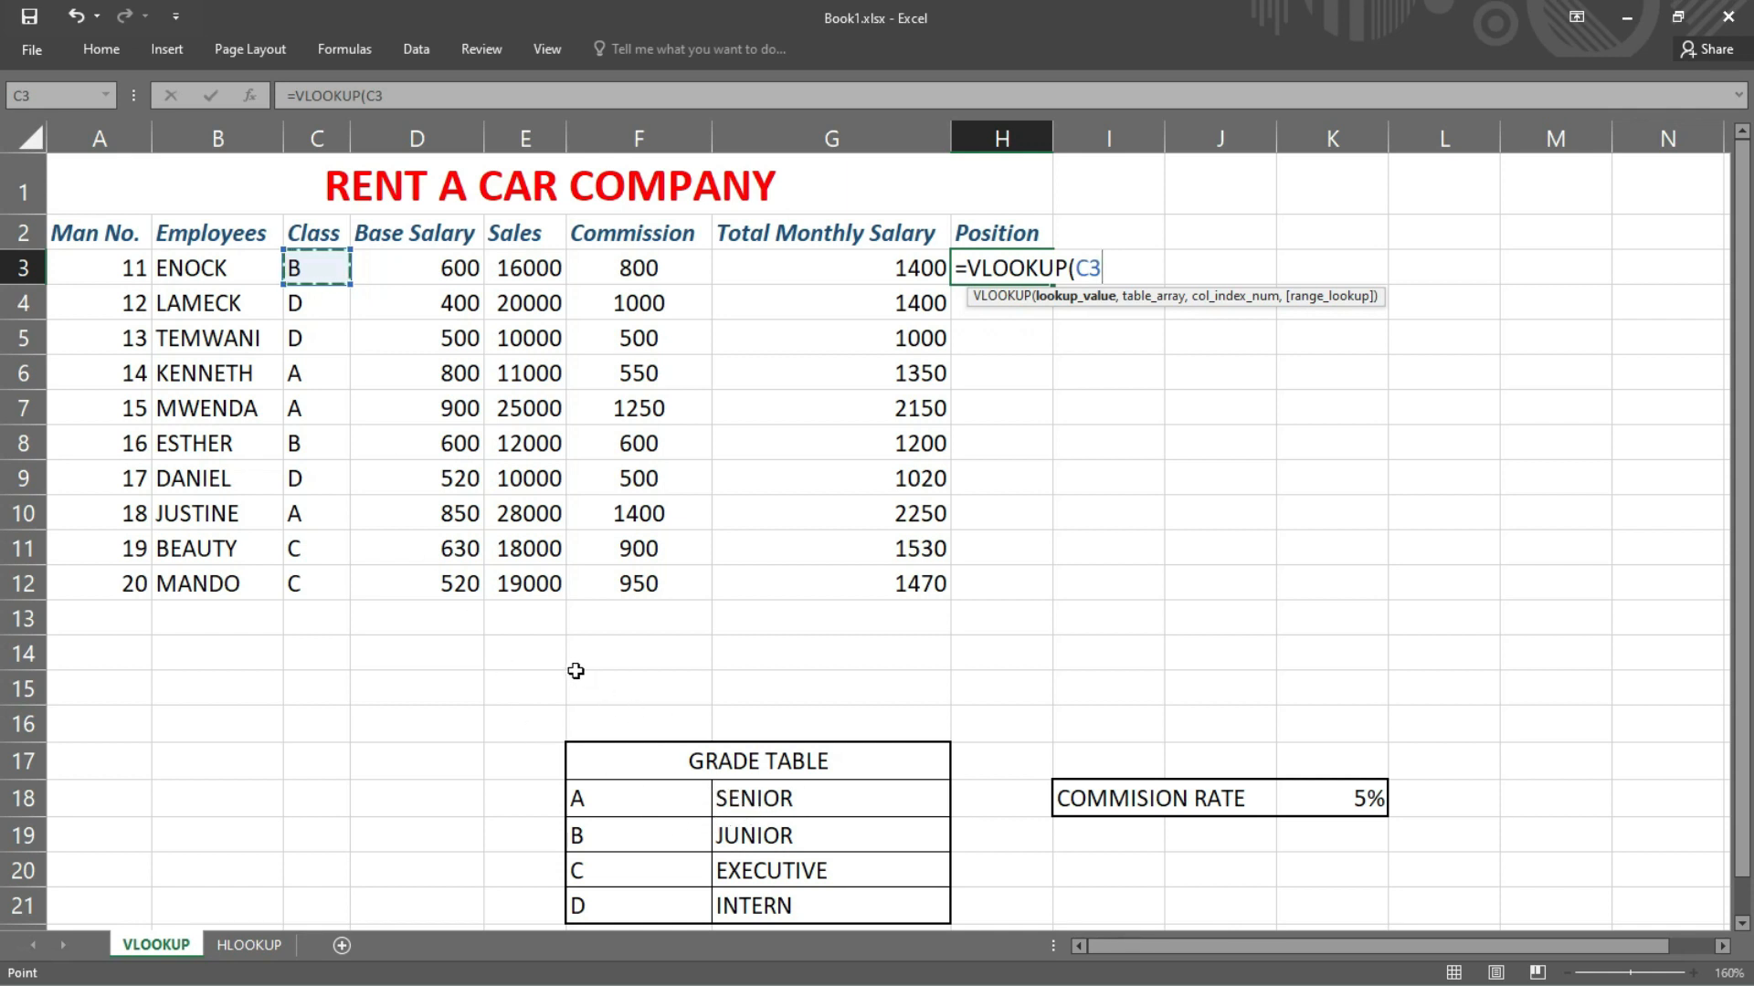
{"action": "type", "text": ","}
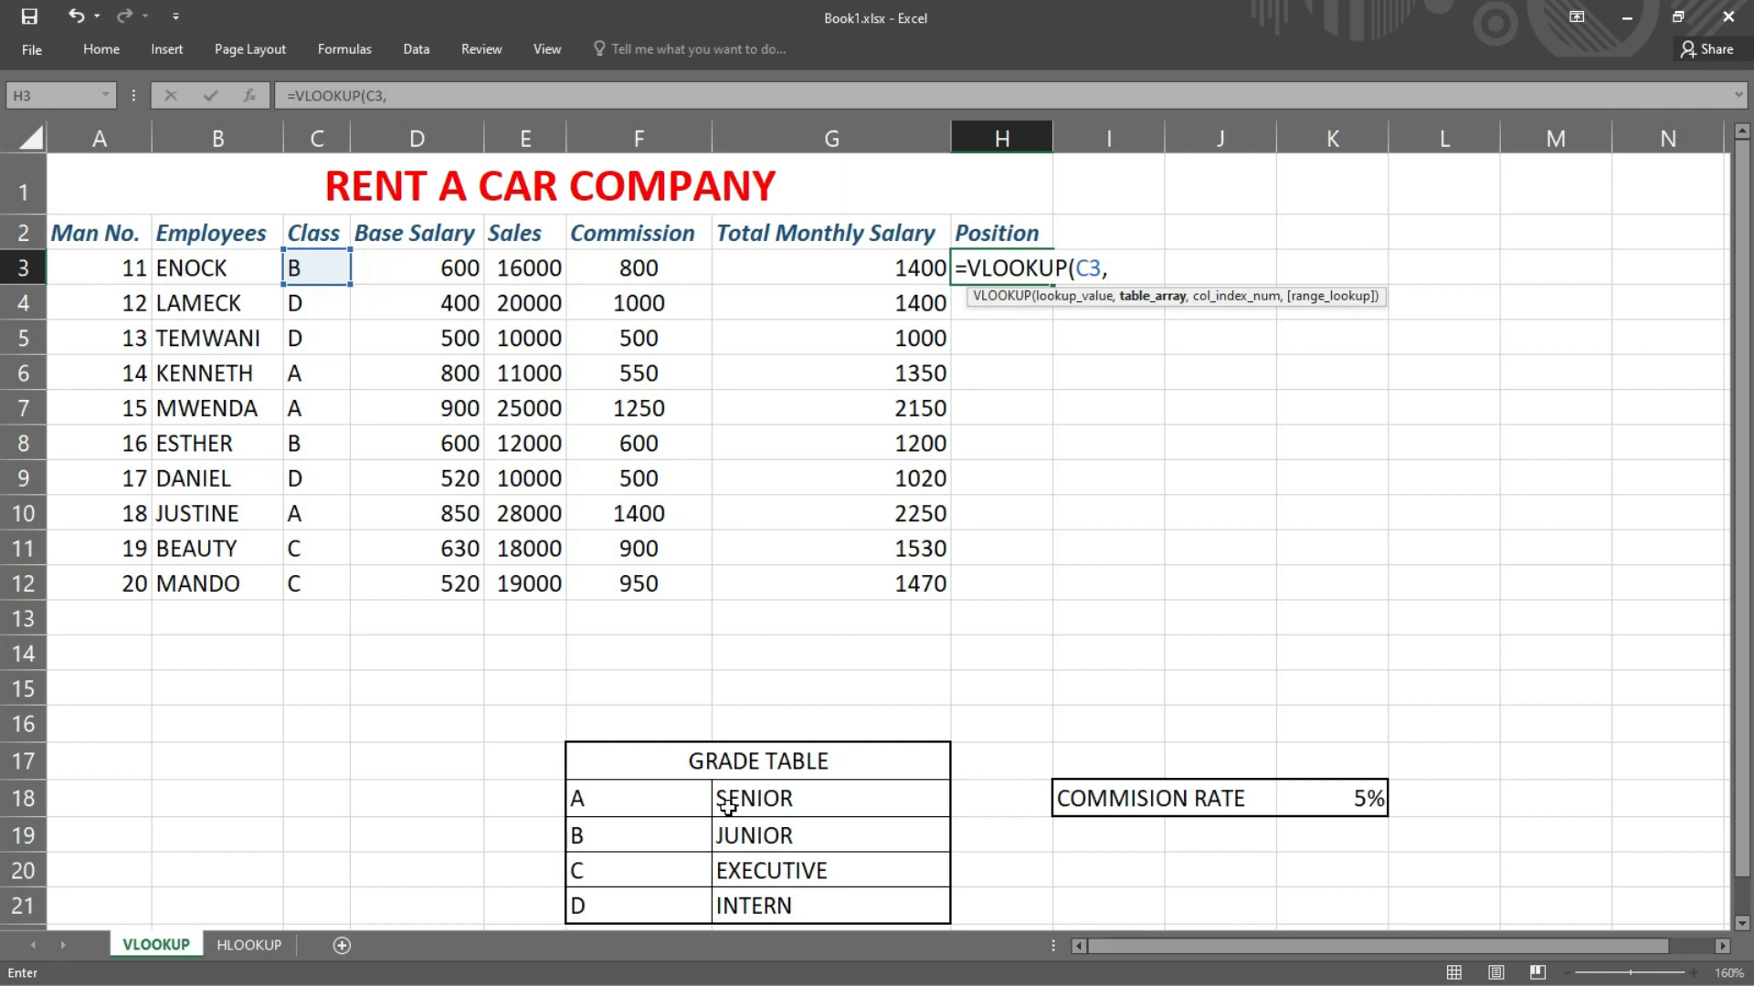
{"action": "key", "text": "BackSpace"}
{"action": "key", "text": "BackSpace"}
{"action": "key", "text": "BackSpace"}
{"action": "key", "text": "BackSpace"}
{"action": "key", "text": "BackSpace"}
{"action": "key", "text": "BackSpace"}
{"action": "key", "text": "BackSpace"}
{"action": "key", "text": "BackSpace"}
{"action": "key", "text": "BackSpace"}
{"action": "key", "text": "BackSpace"}
{"action": "key", "text": "BackSpace"}
{"action": "key", "text": "BackSpace"}
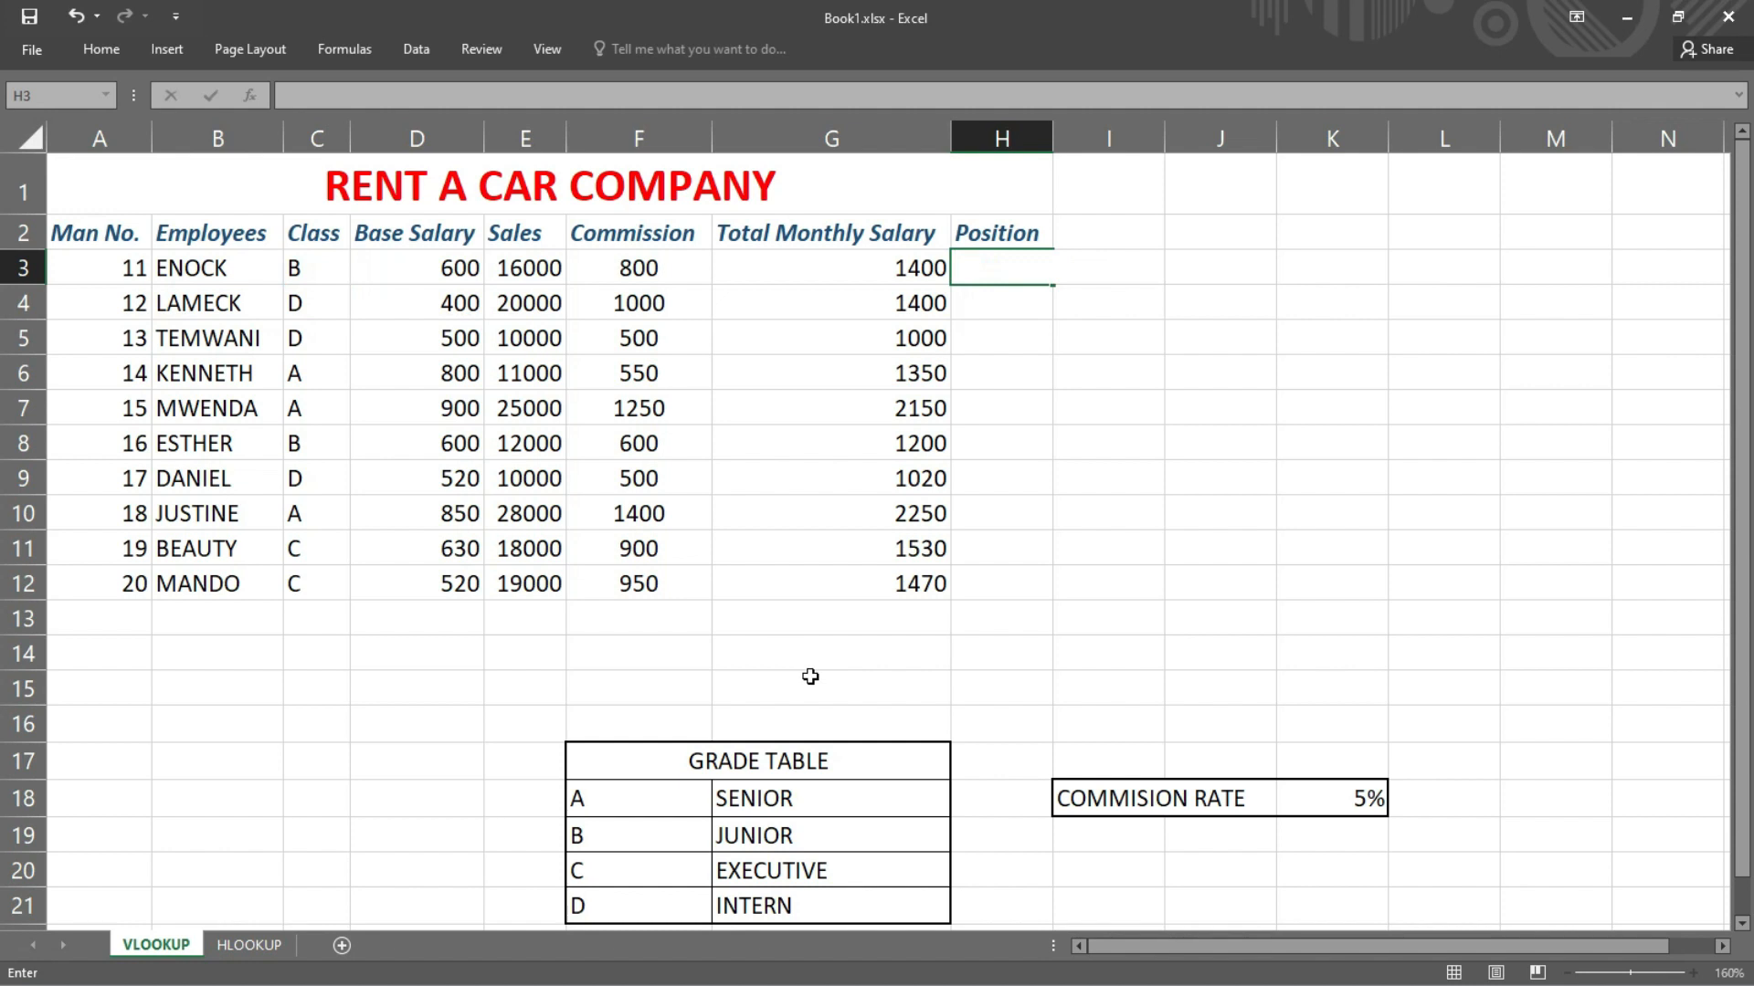
{"action": "left_click", "coordinate": [802, 675]}
Step: Define the workbook-scoped name GRADE_TABLE for the grade table range F17:G21
{"action": "left_click", "coordinate": [670, 761]}
{"action": "left_click_drag", "start_coordinate": [670, 761], "coordinate": [666, 904]}
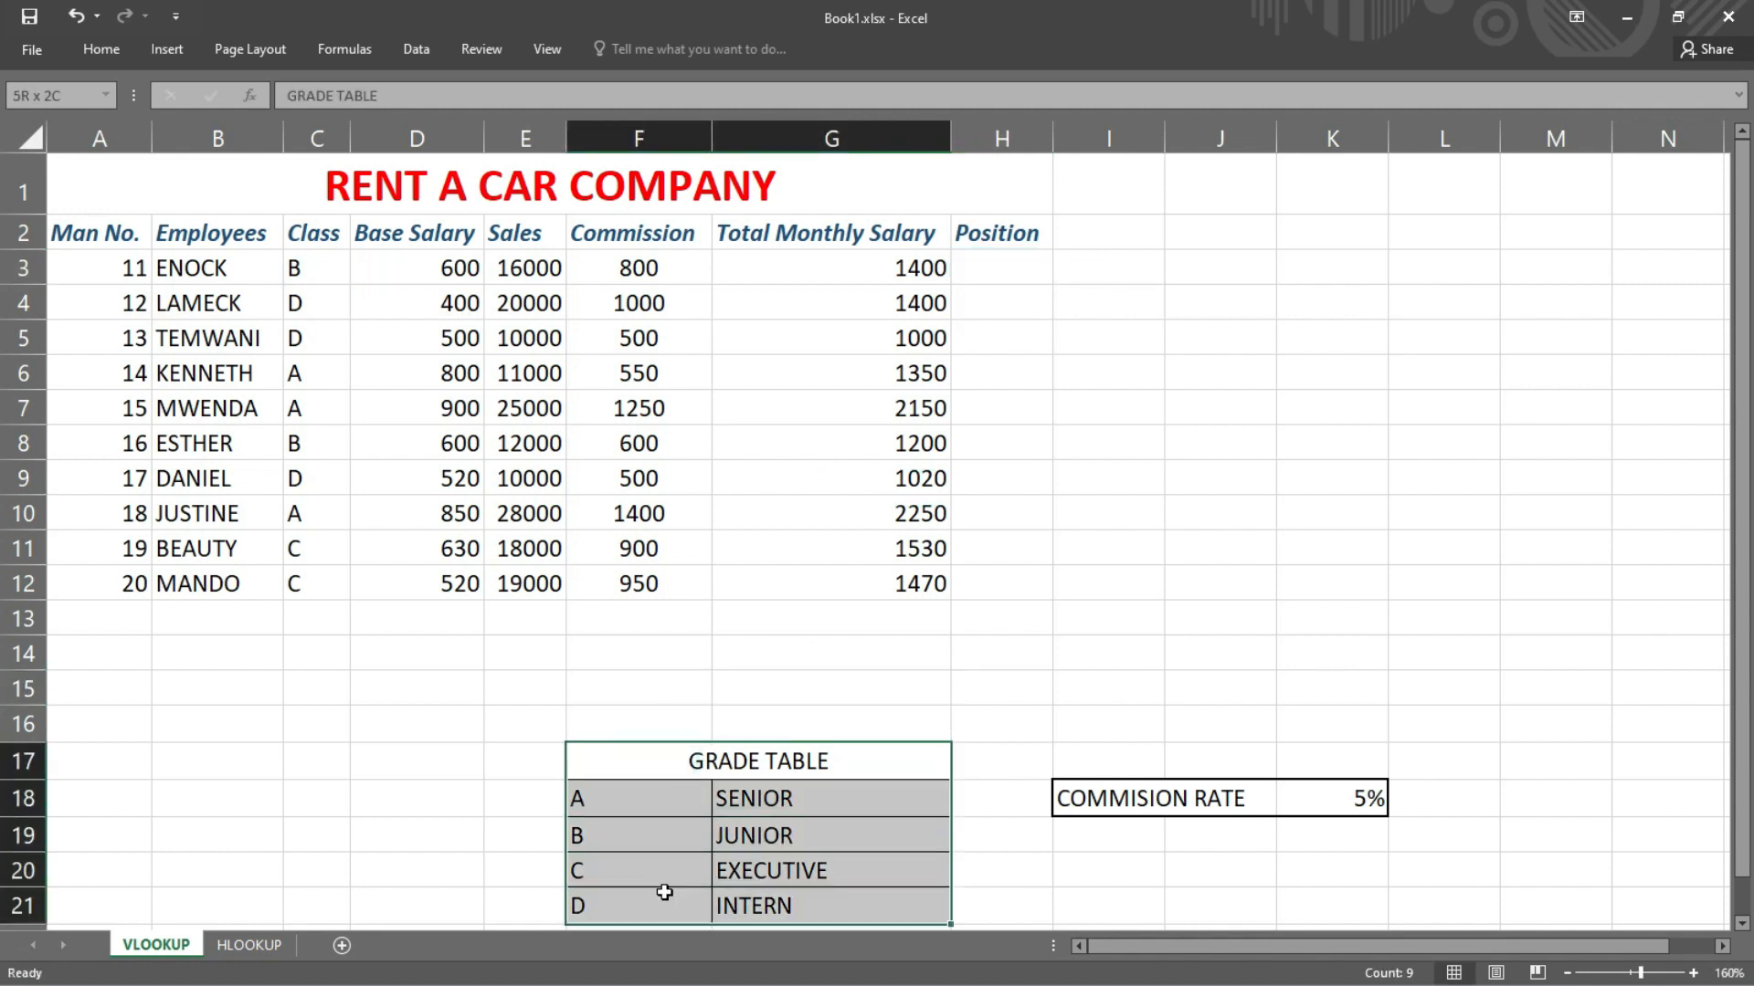
{"action": "right_click", "coordinate": [663, 782]}
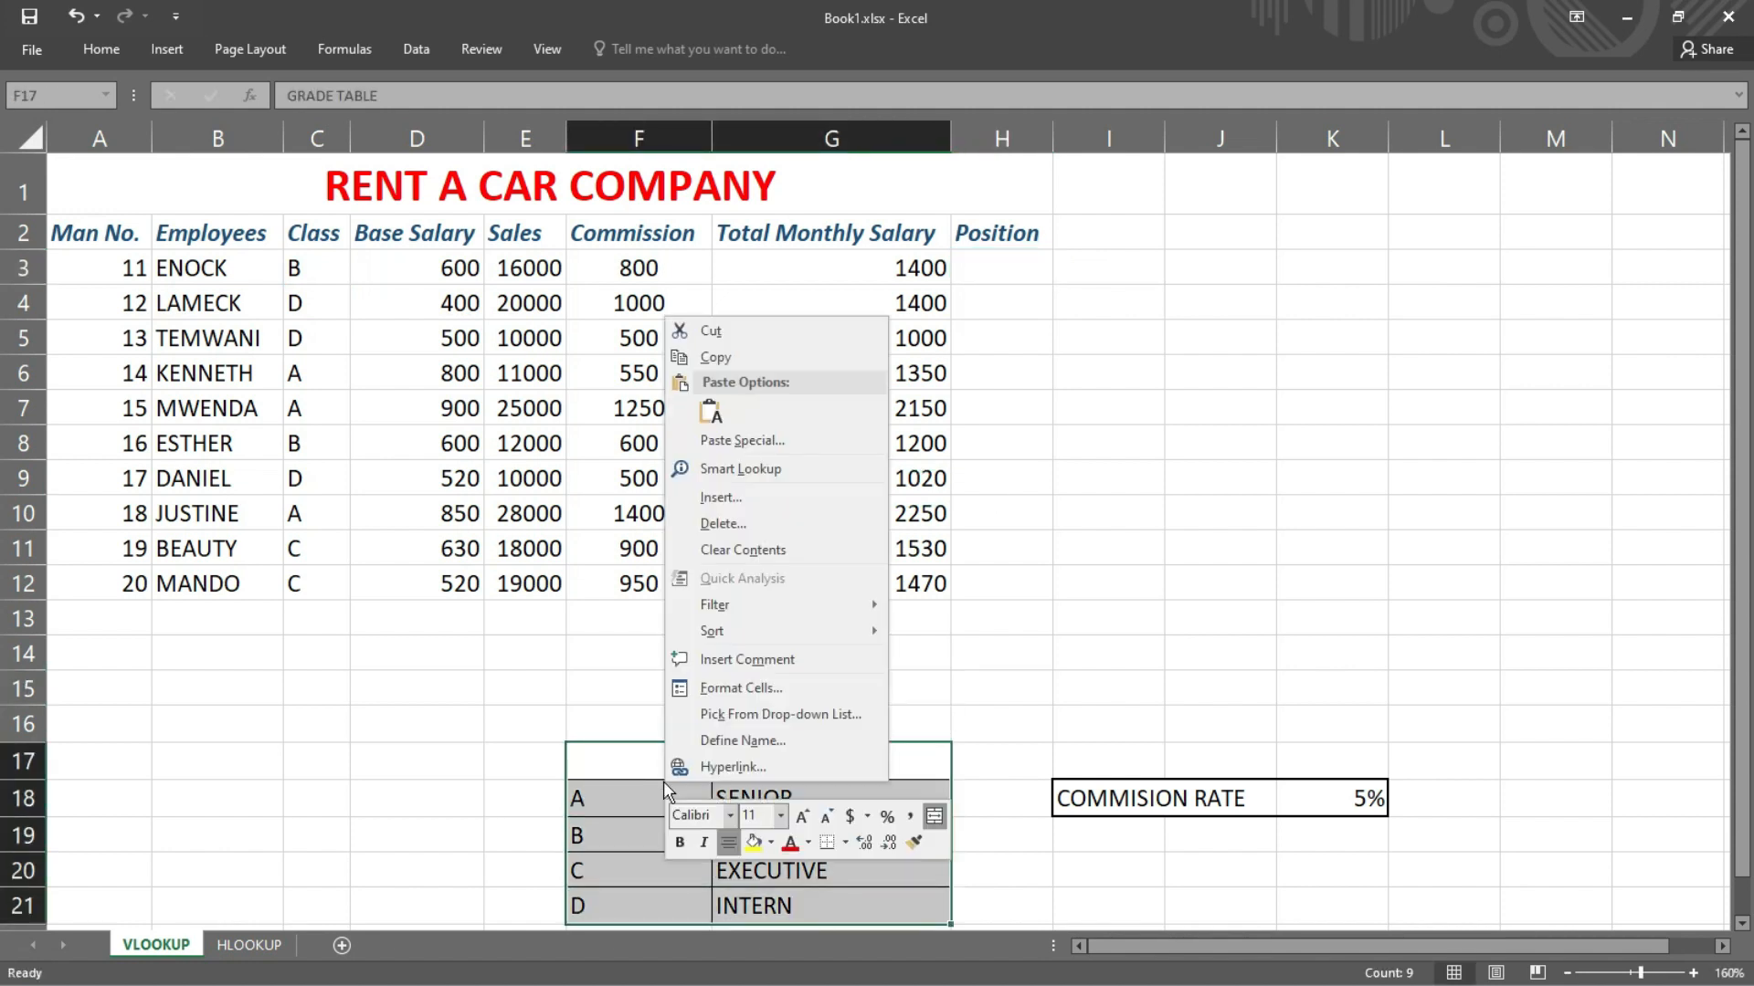
{"action": "key", "text": "Escape"}
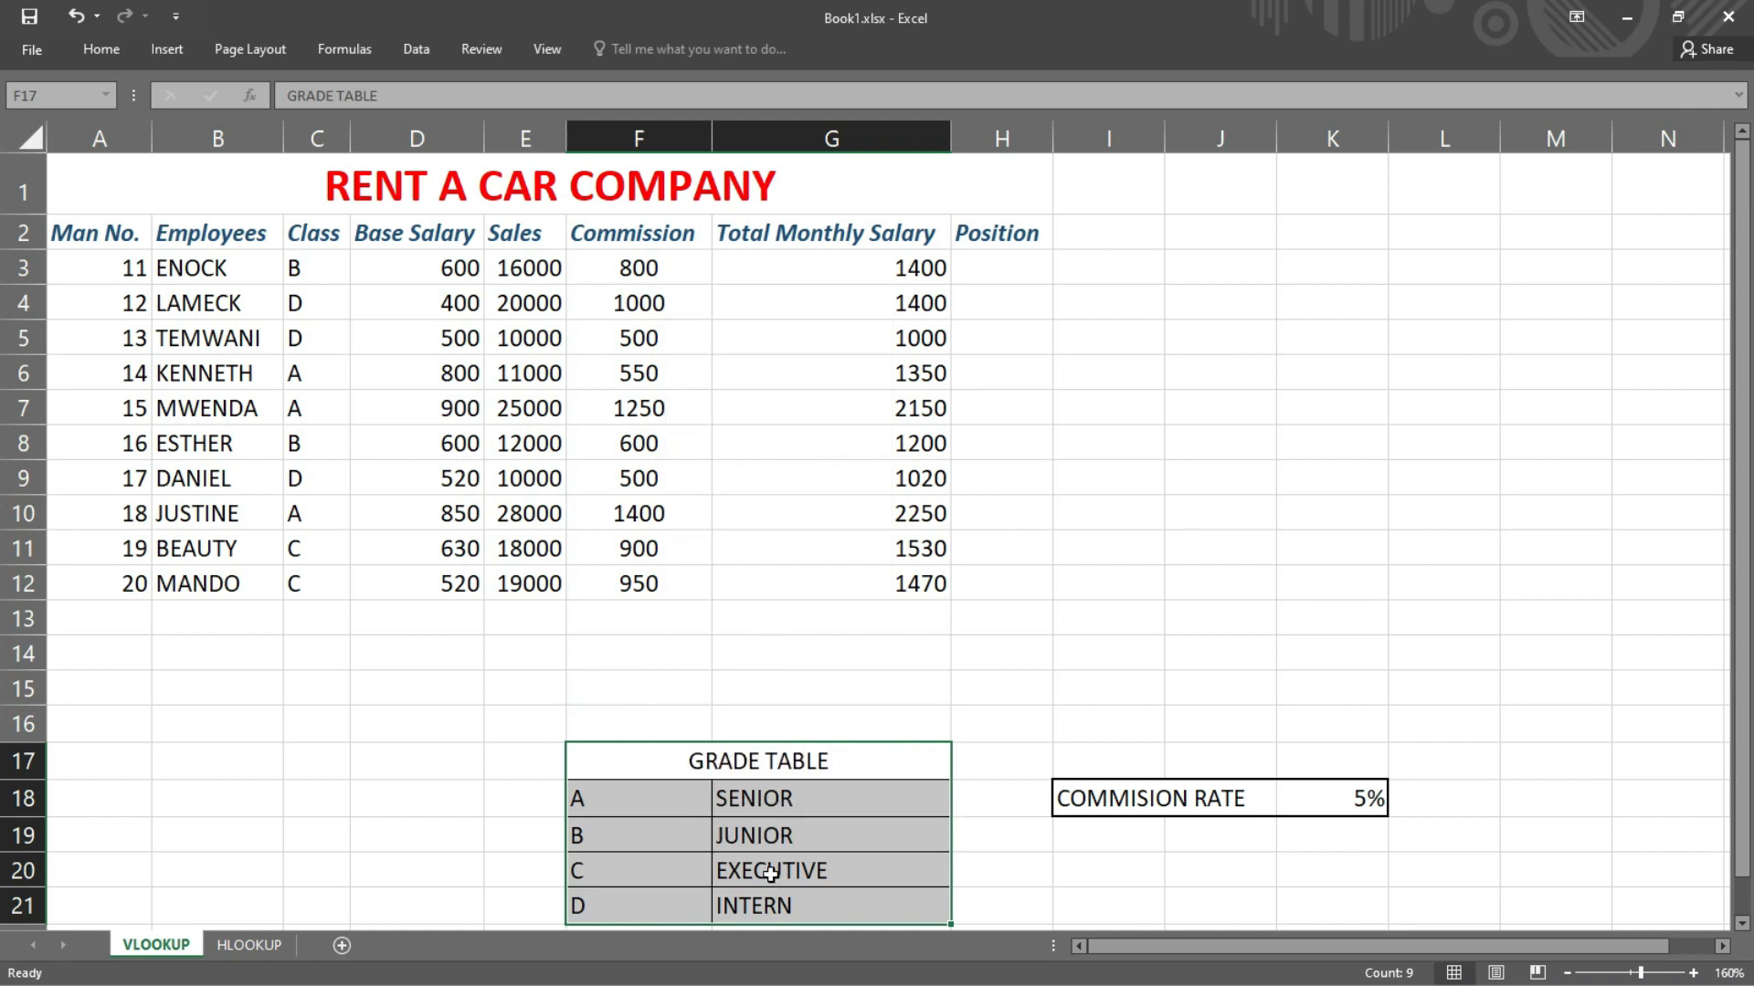
{"action": "right_click", "coordinate": [721, 818]}
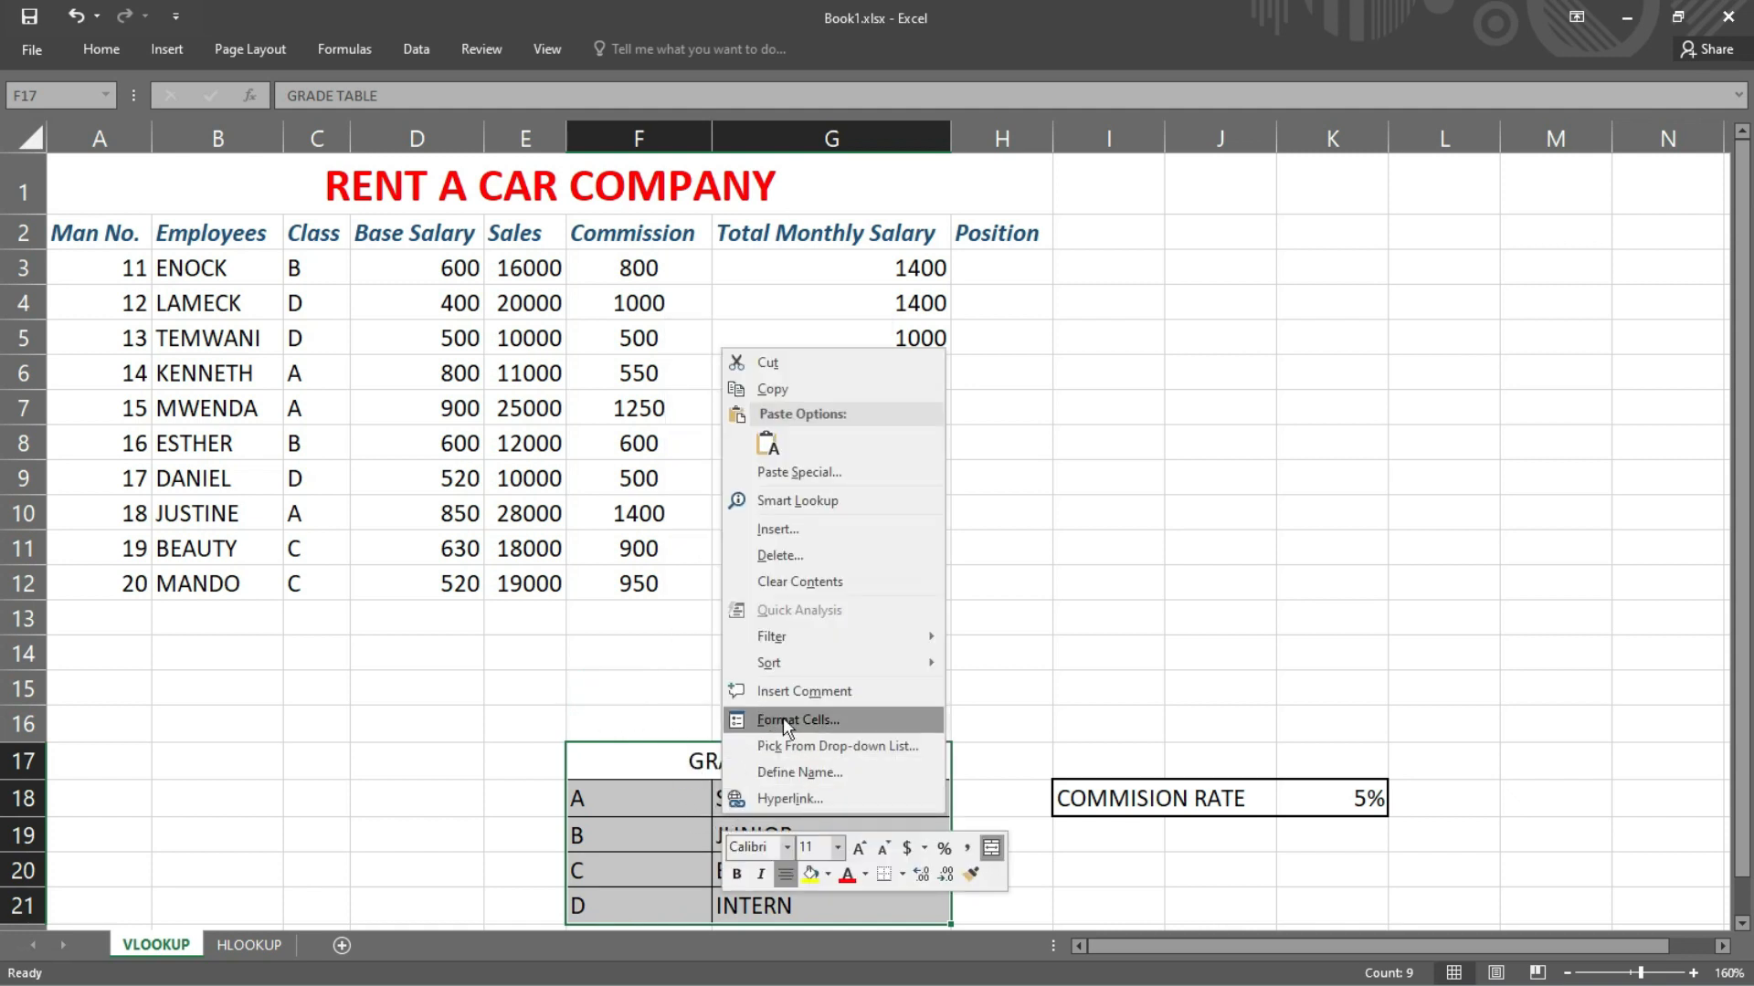
{"action": "left_click", "coordinate": [807, 771]}
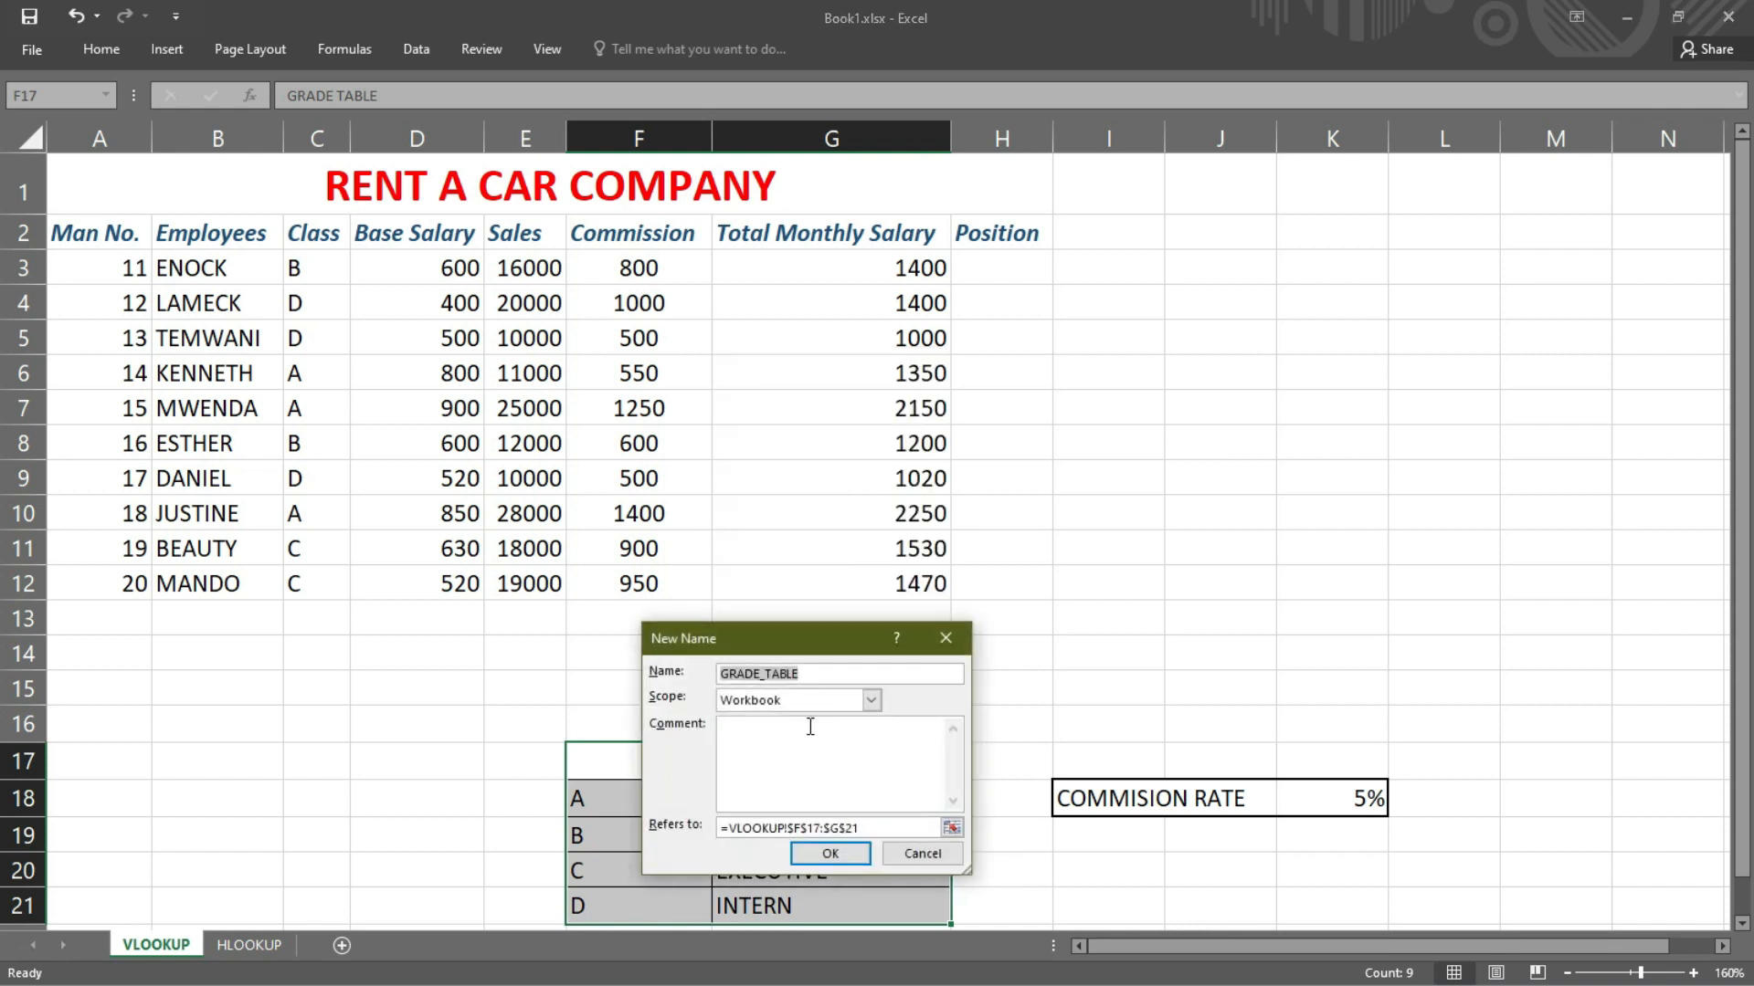
{"action": "left_click", "coordinate": [819, 859]}
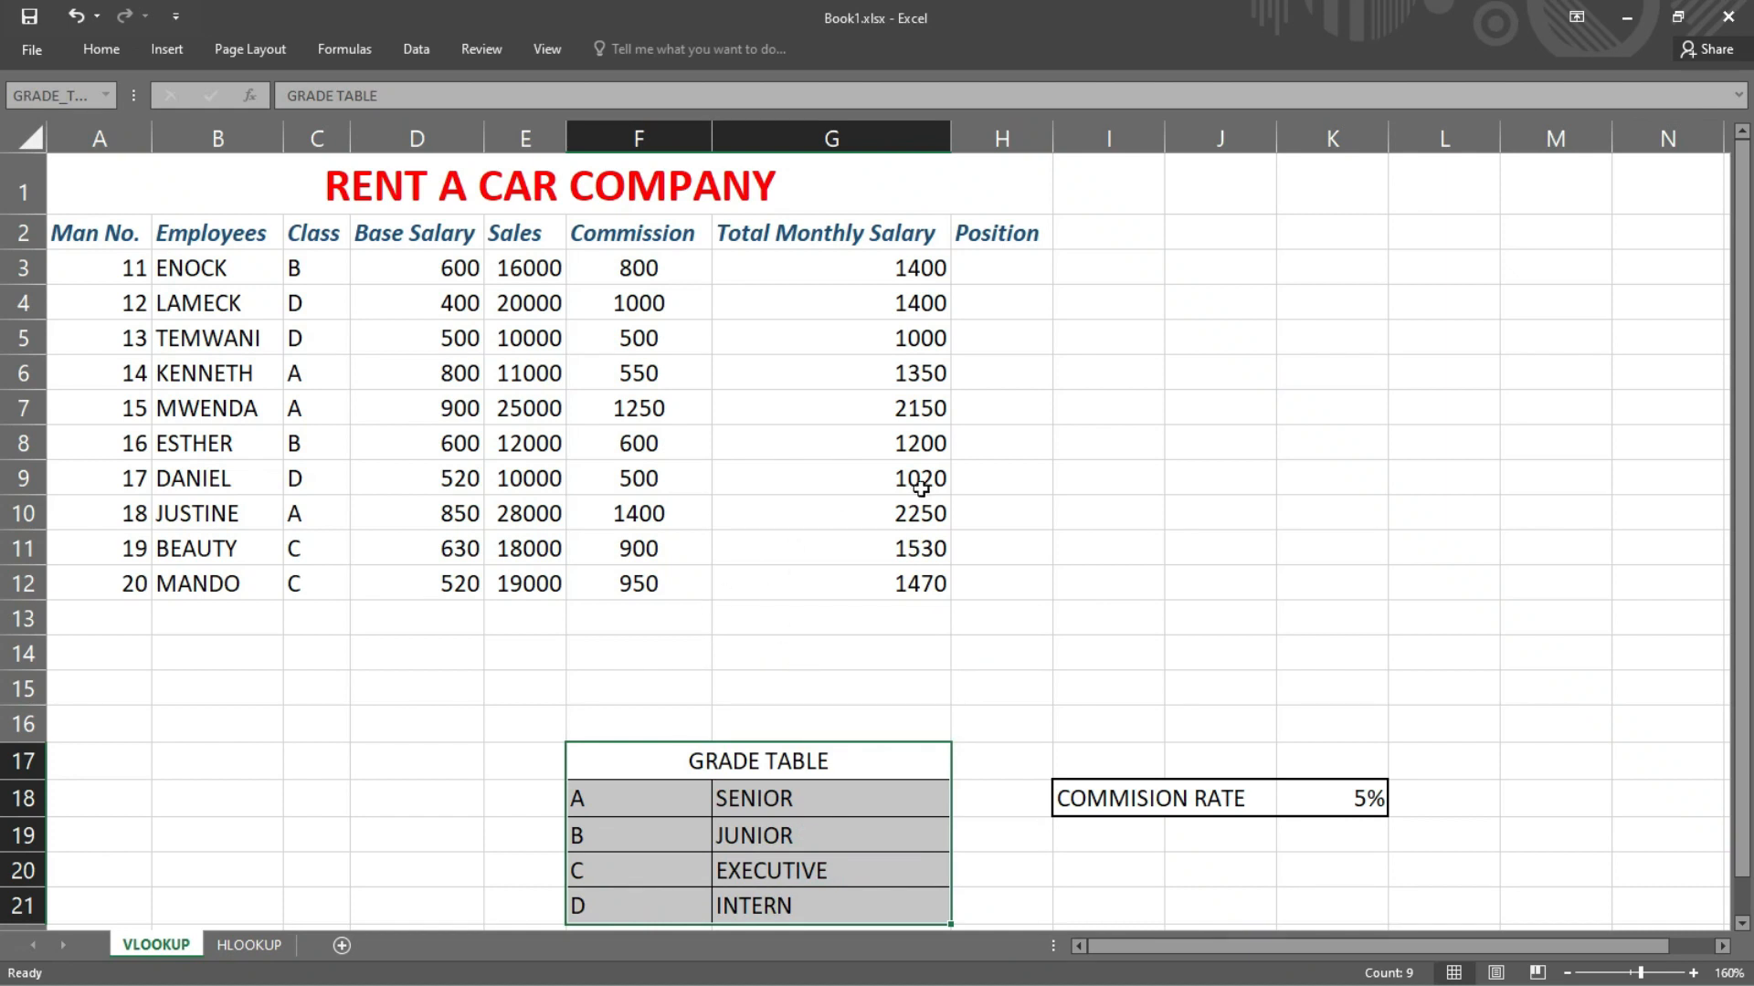
Step: Look up the first employee's position in H3 with =VLOOKUP(C3,GRADE_TABLE,2,FALSE)
{"action": "left_click", "coordinate": [987, 253]}
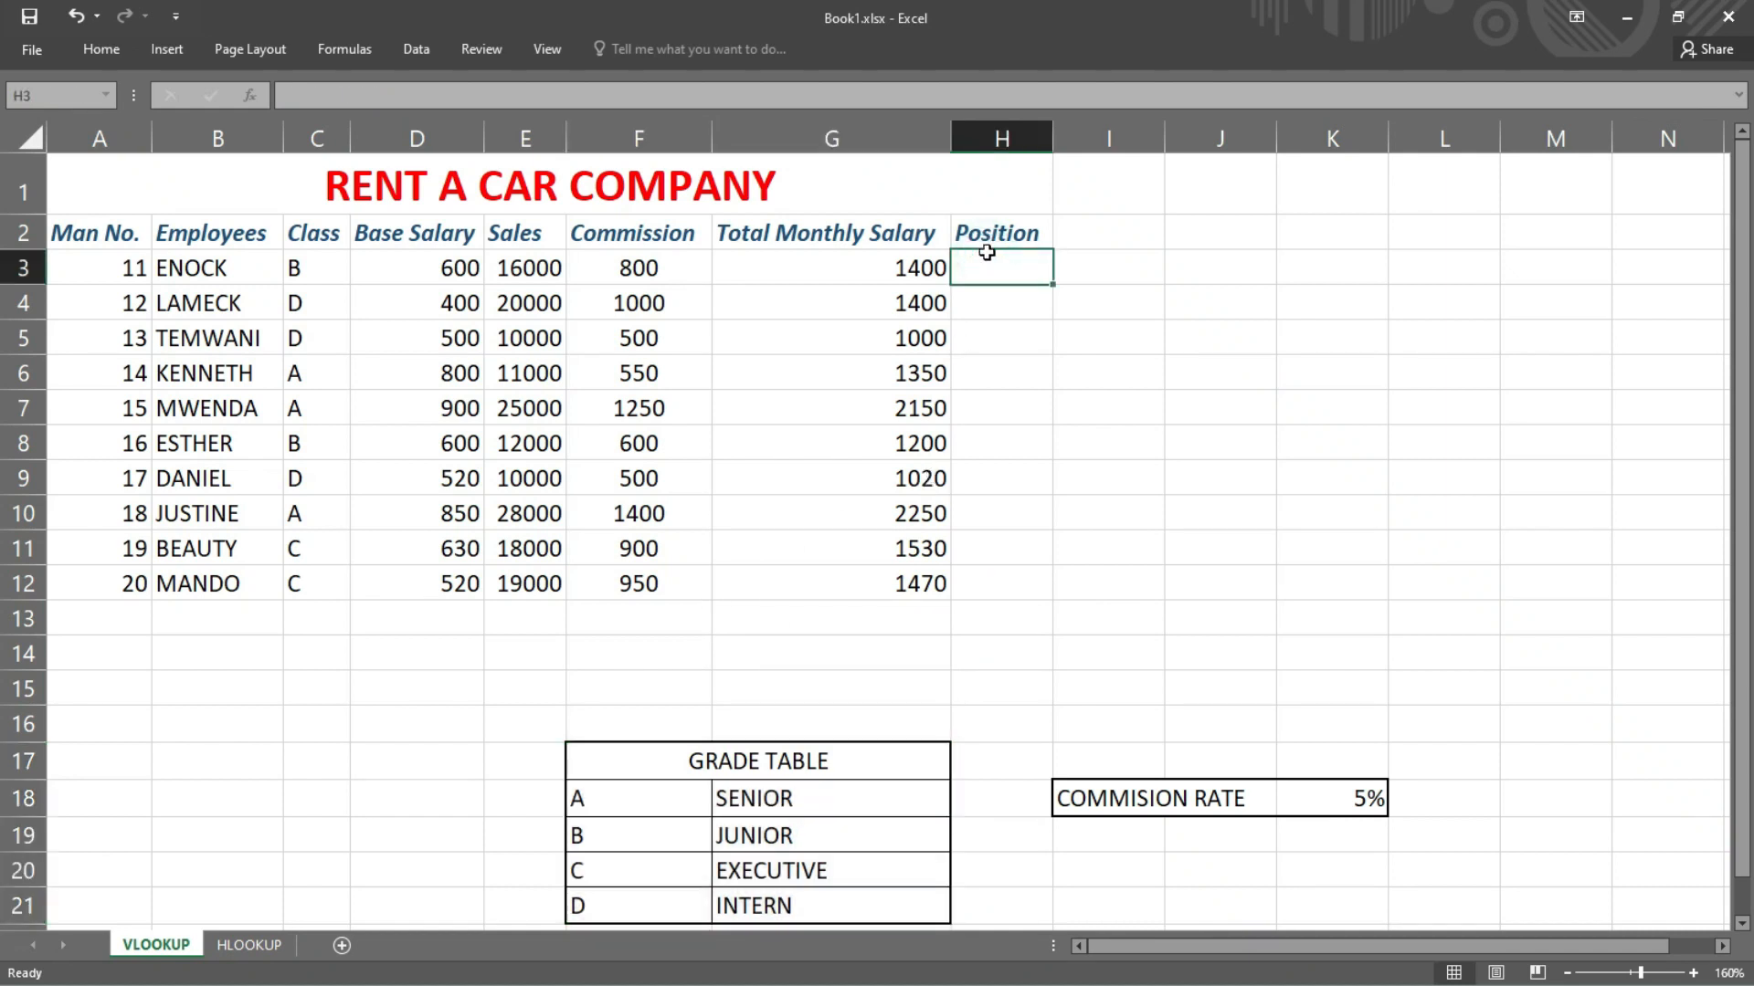
{"action": "type", "text": "=VL"}
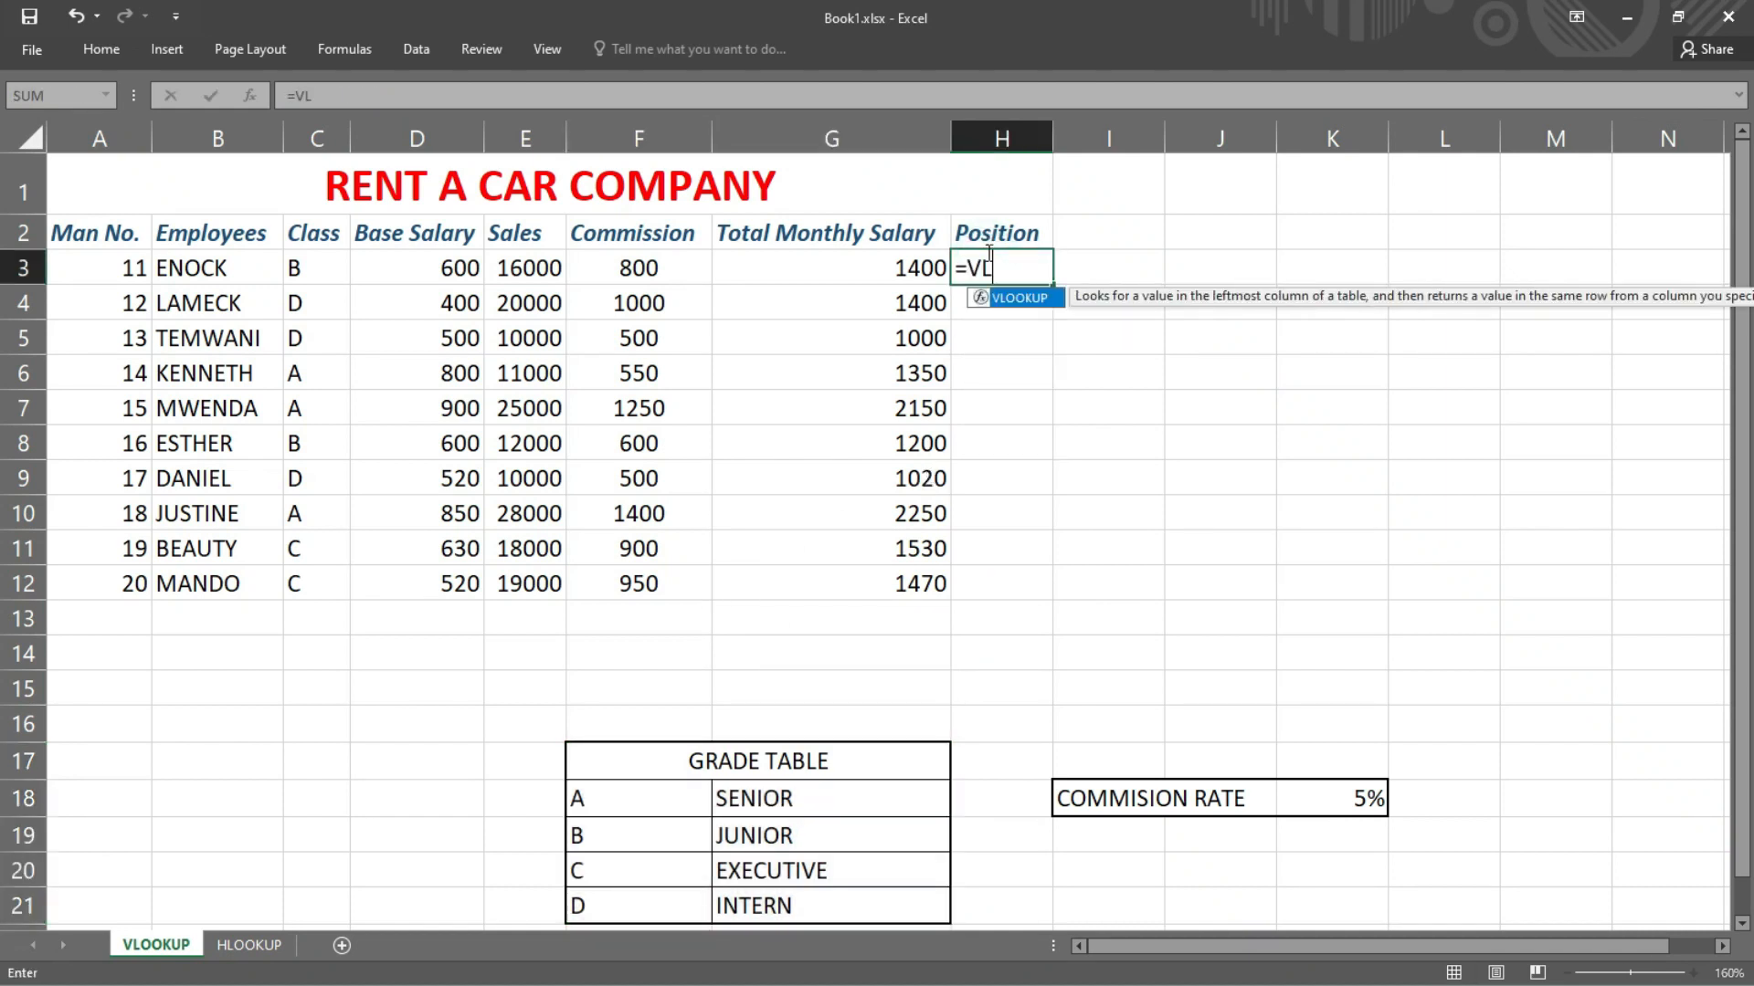
{"action": "double_click", "coordinate": [1012, 297]}
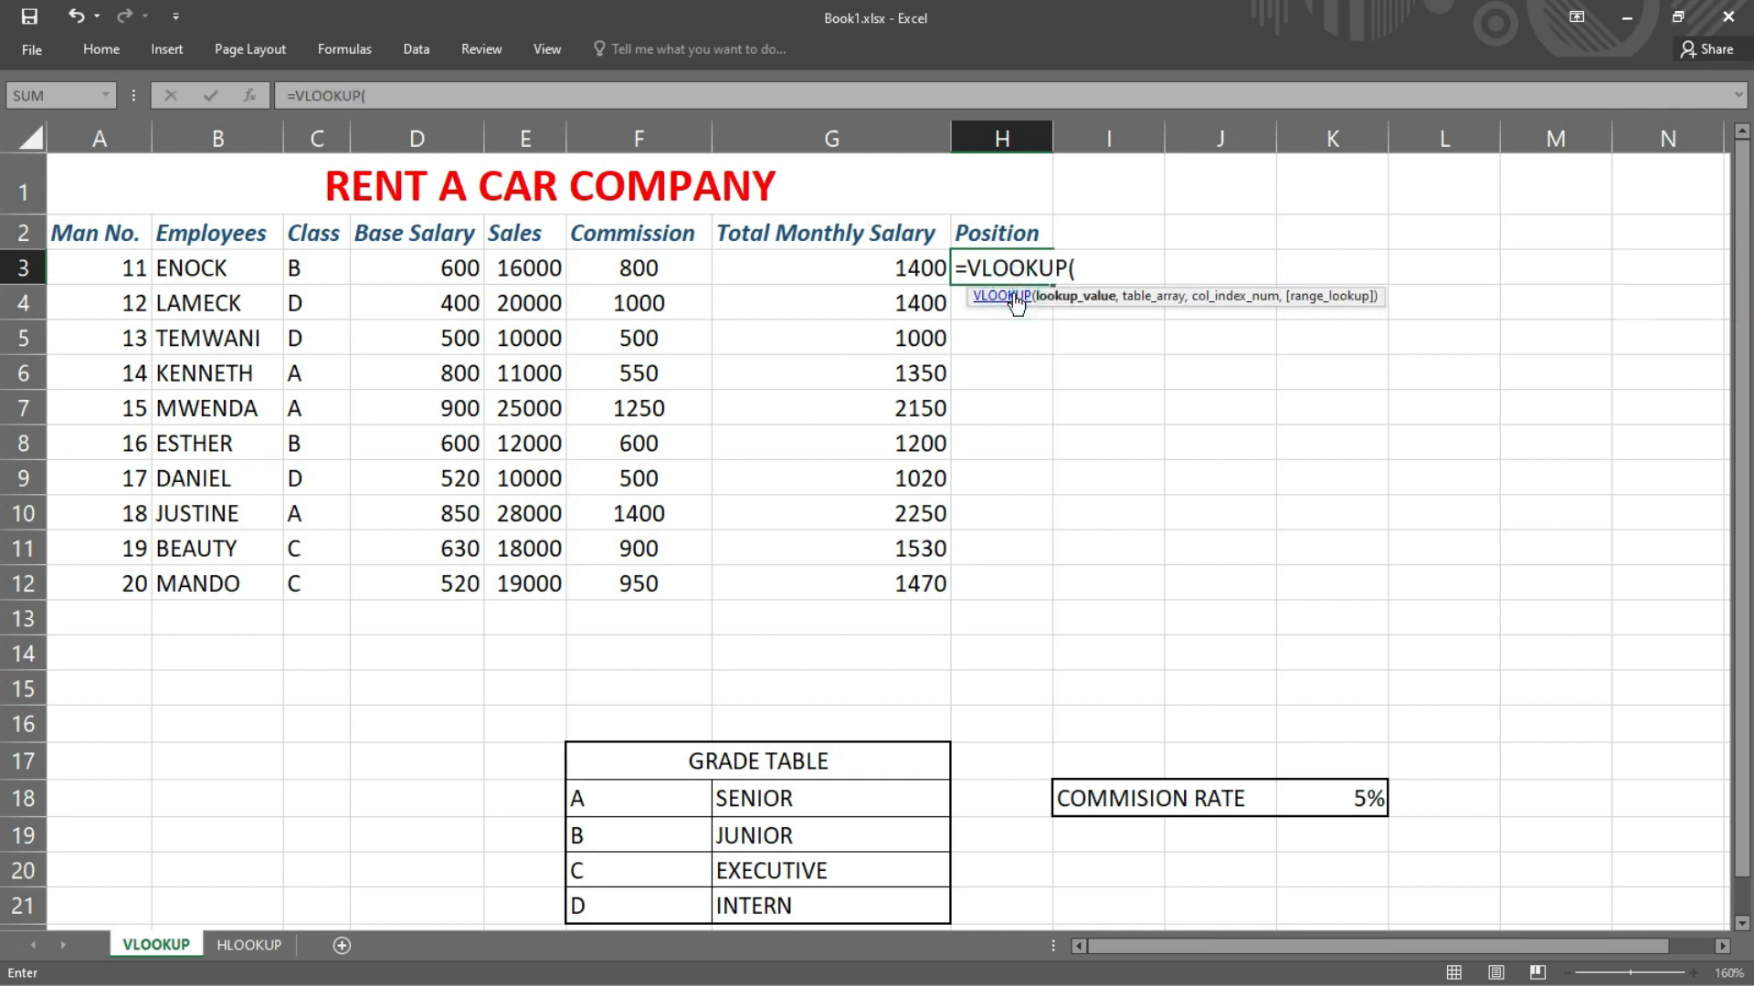
{"action": "type", "text": "C3"}
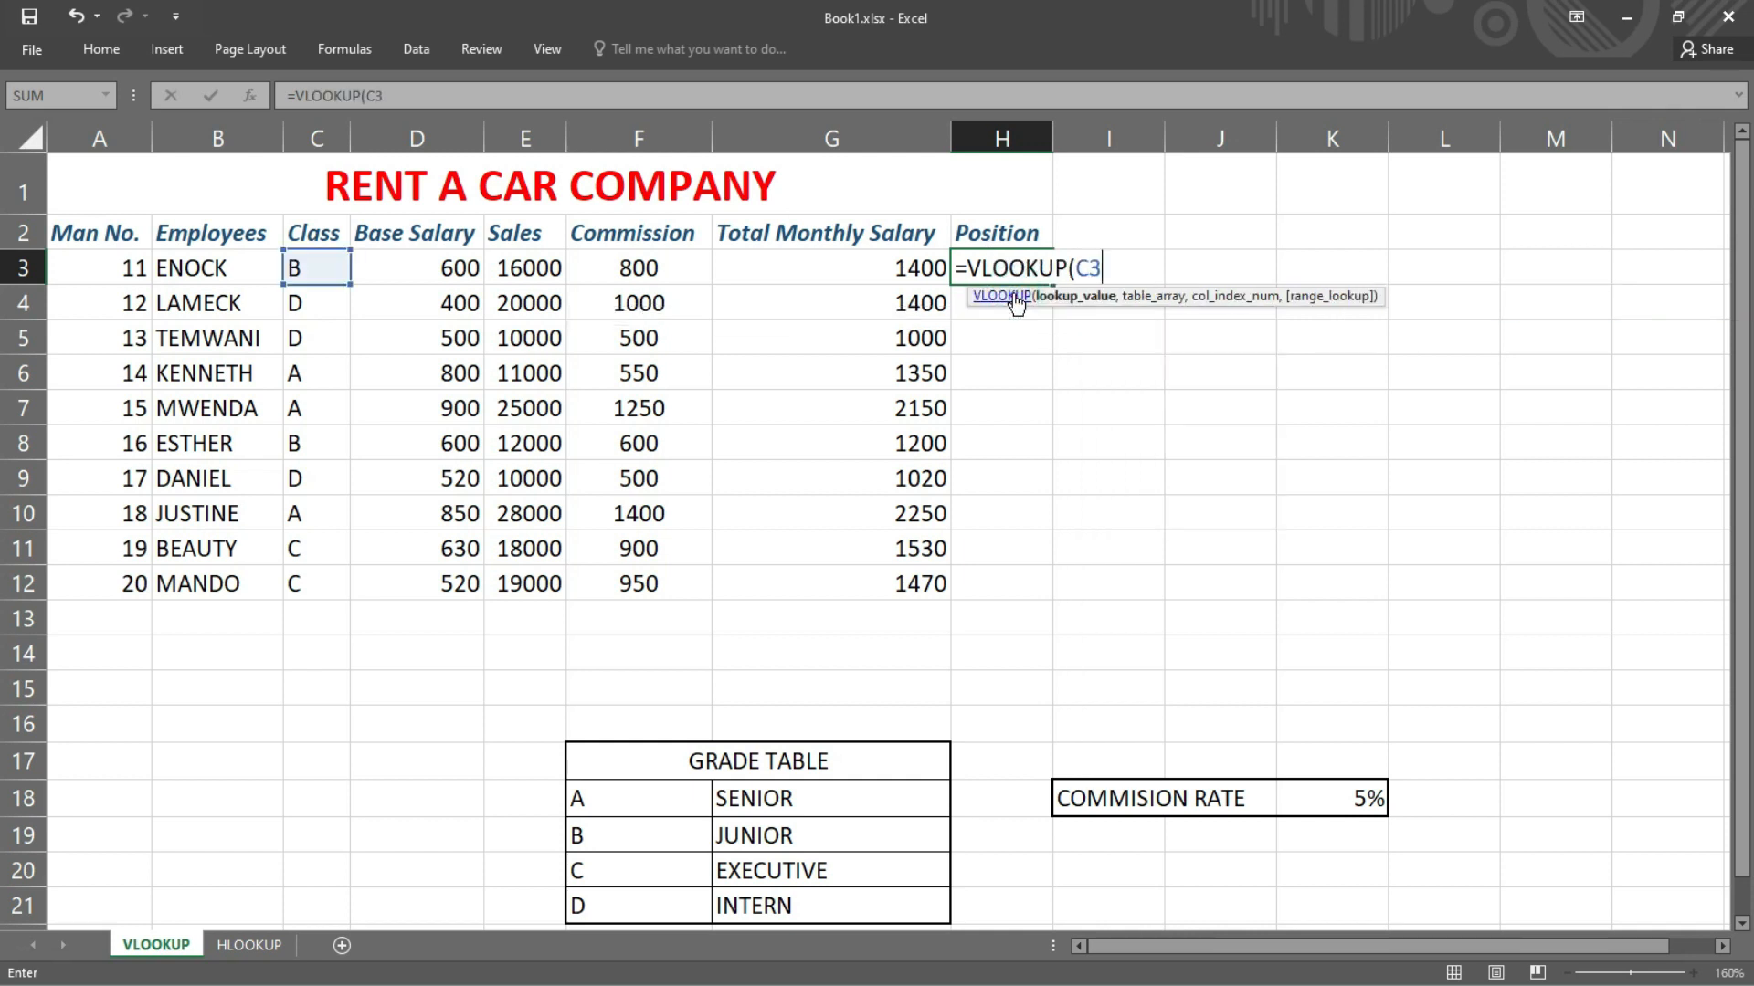
{"action": "type", "text": ","}
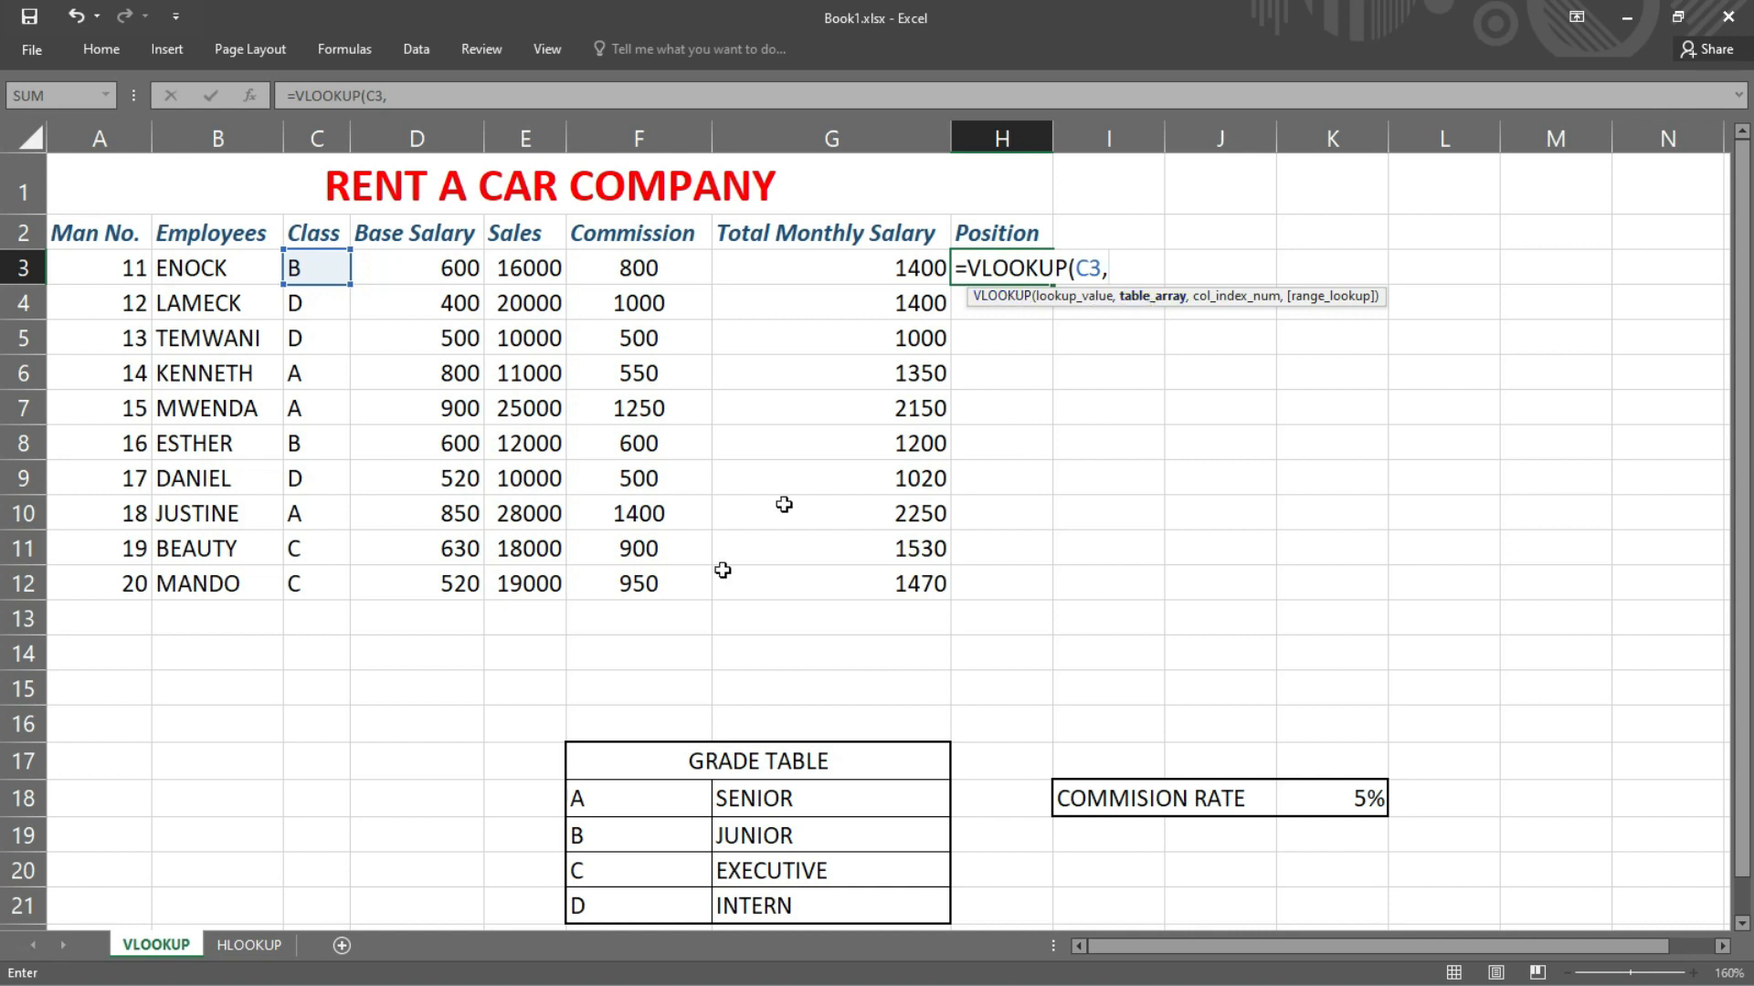
{"action": "left_click_drag", "start_coordinate": [652, 750], "coordinate": [650, 899]}
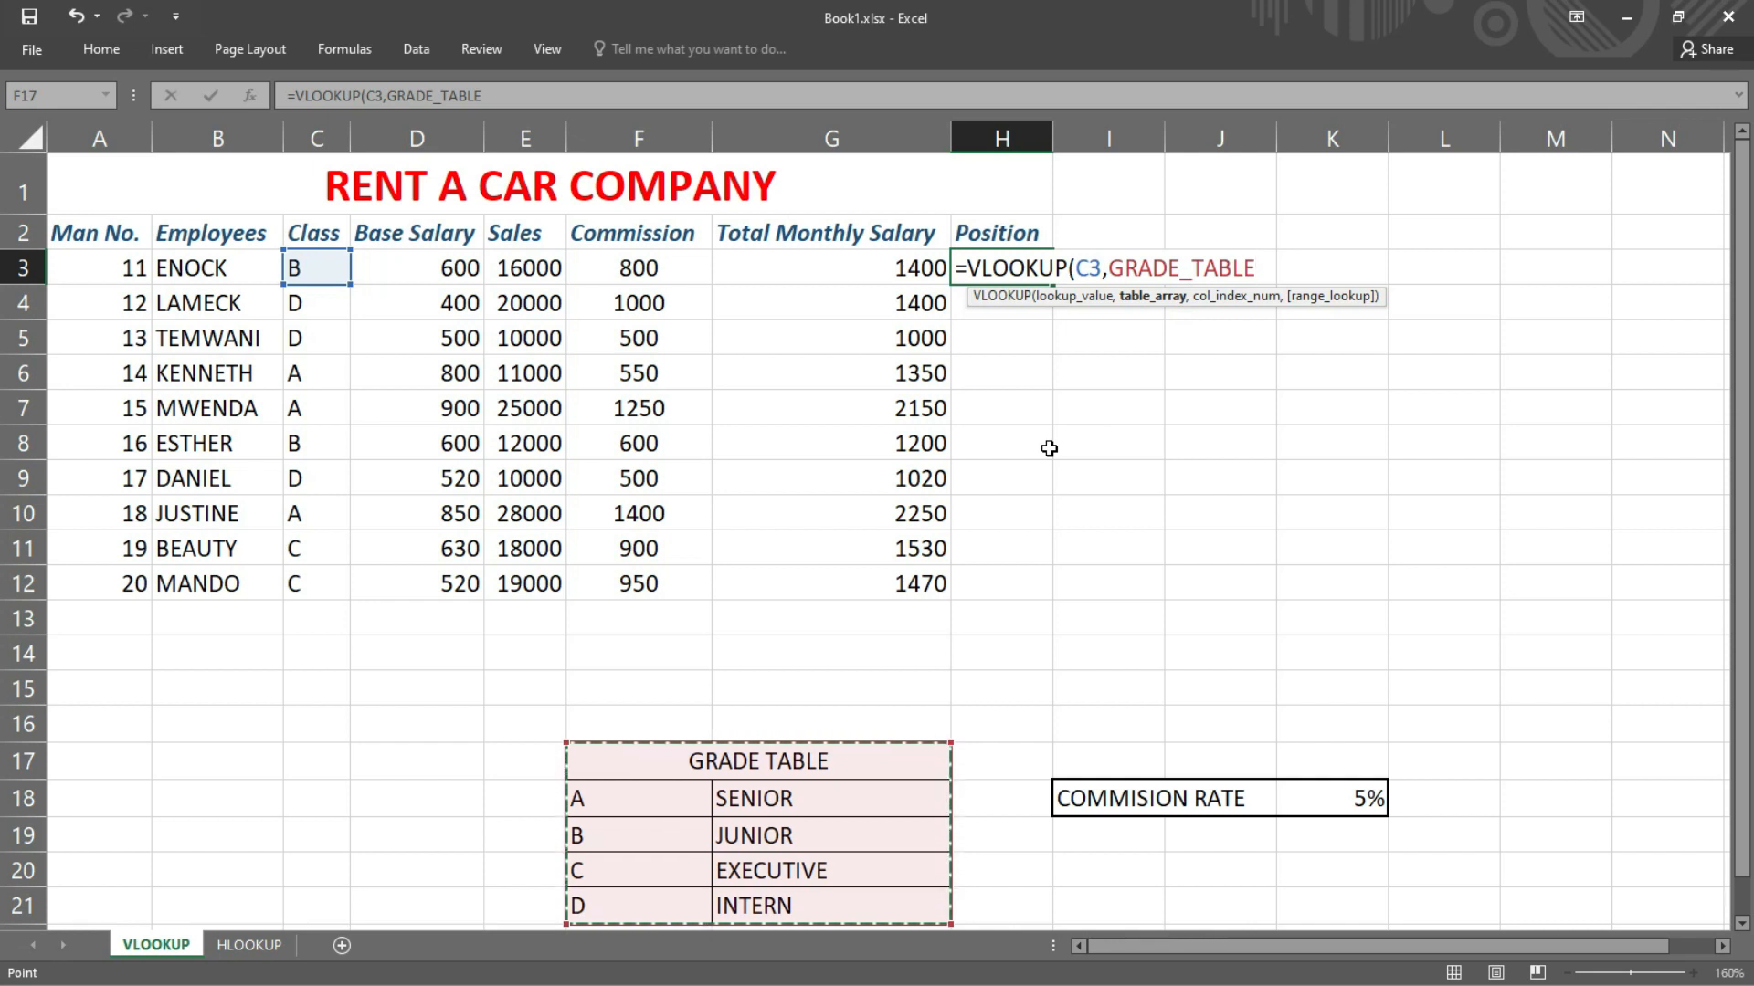
{"action": "type", "text": ","}
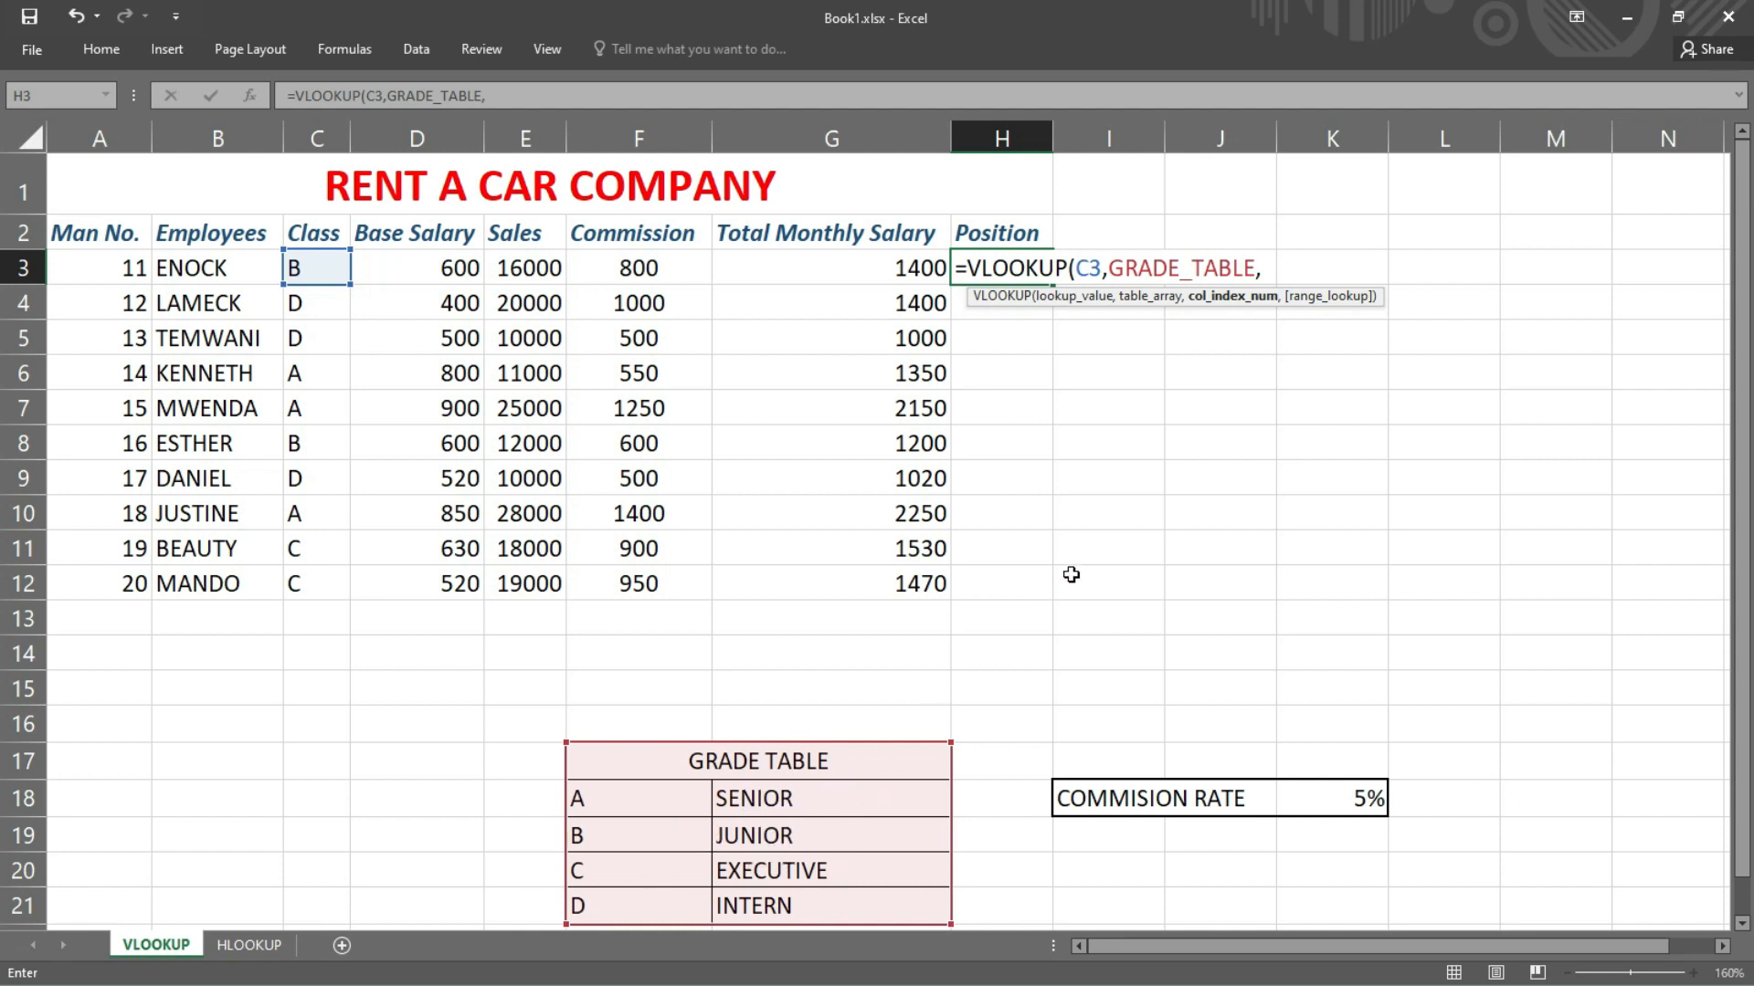
{"action": "type", "text": "2,"}
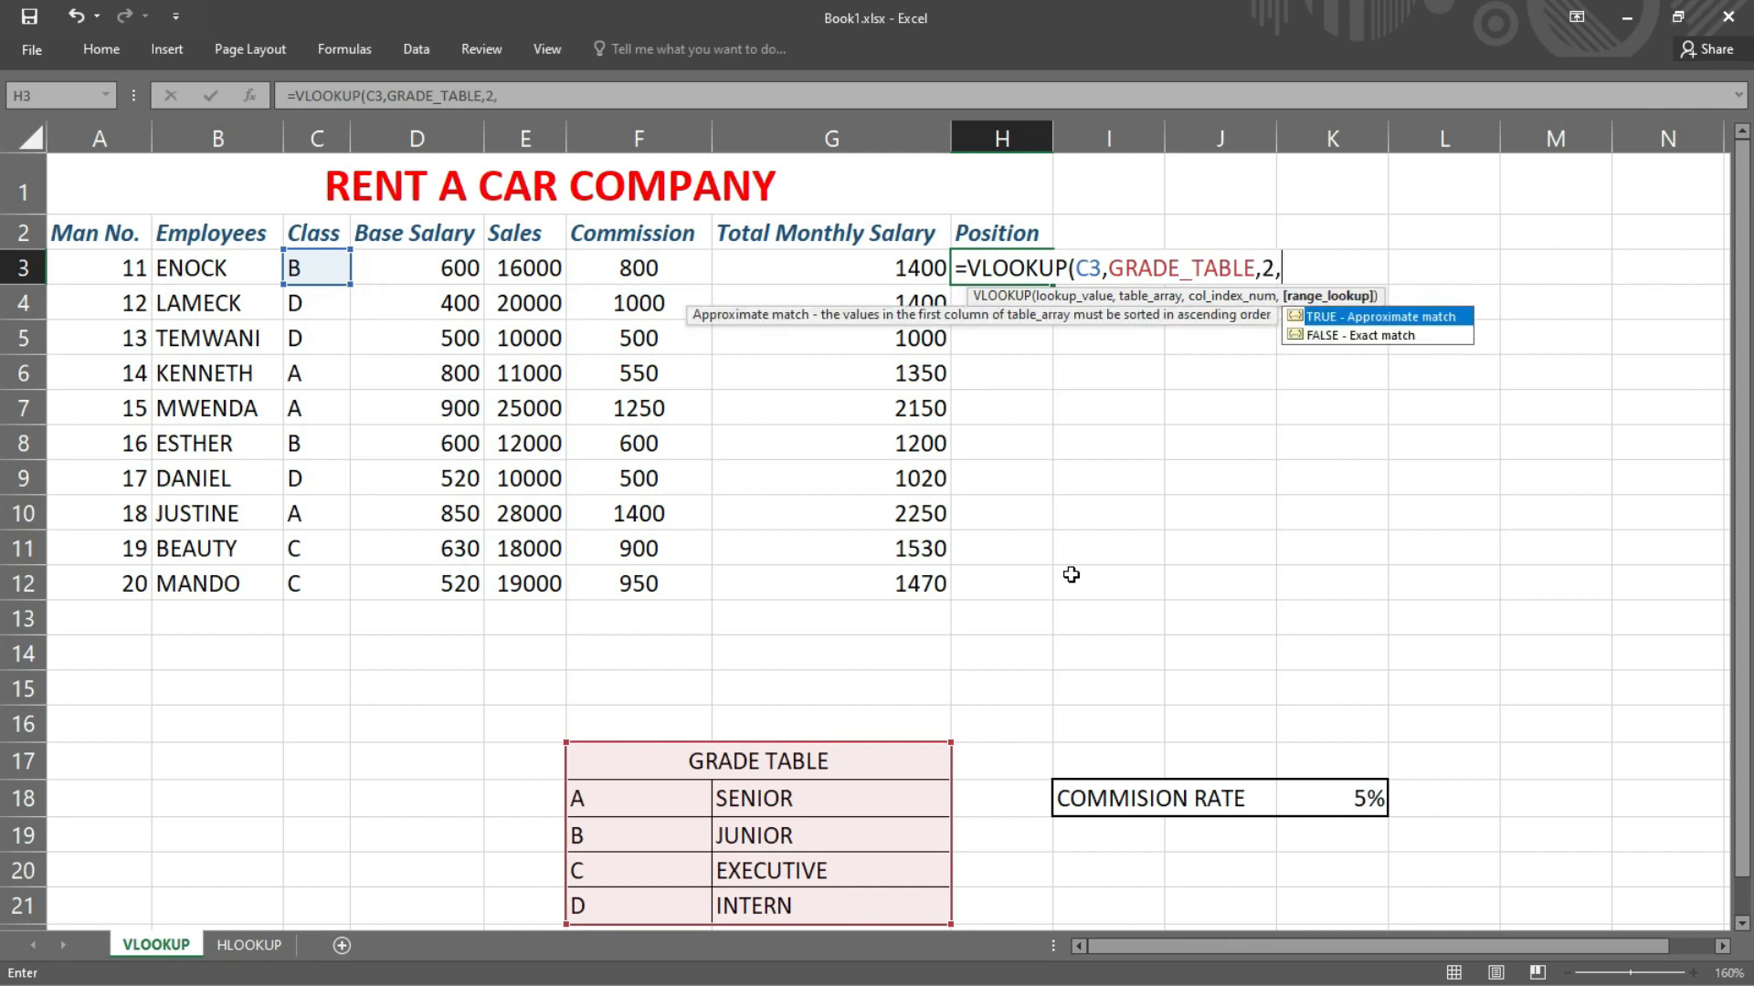
{"action": "double_click", "coordinate": [1344, 345]}
{"action": "type", "text": ")"}
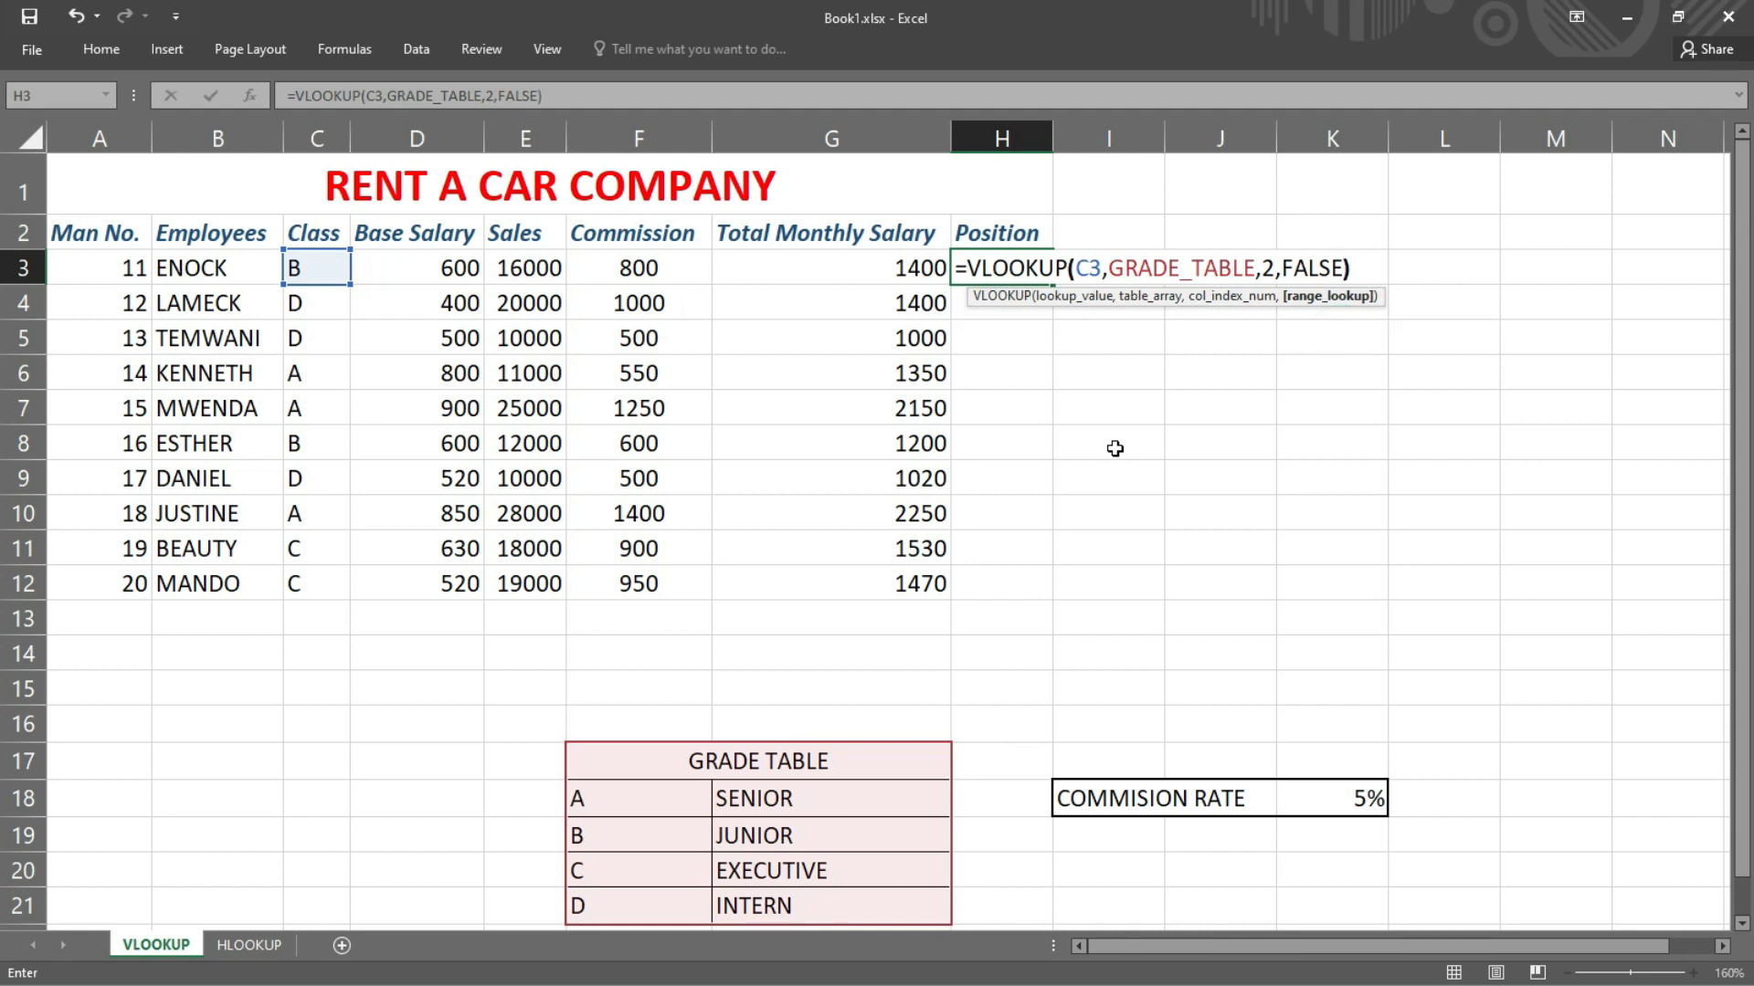
{"action": "key", "text": "Return"}
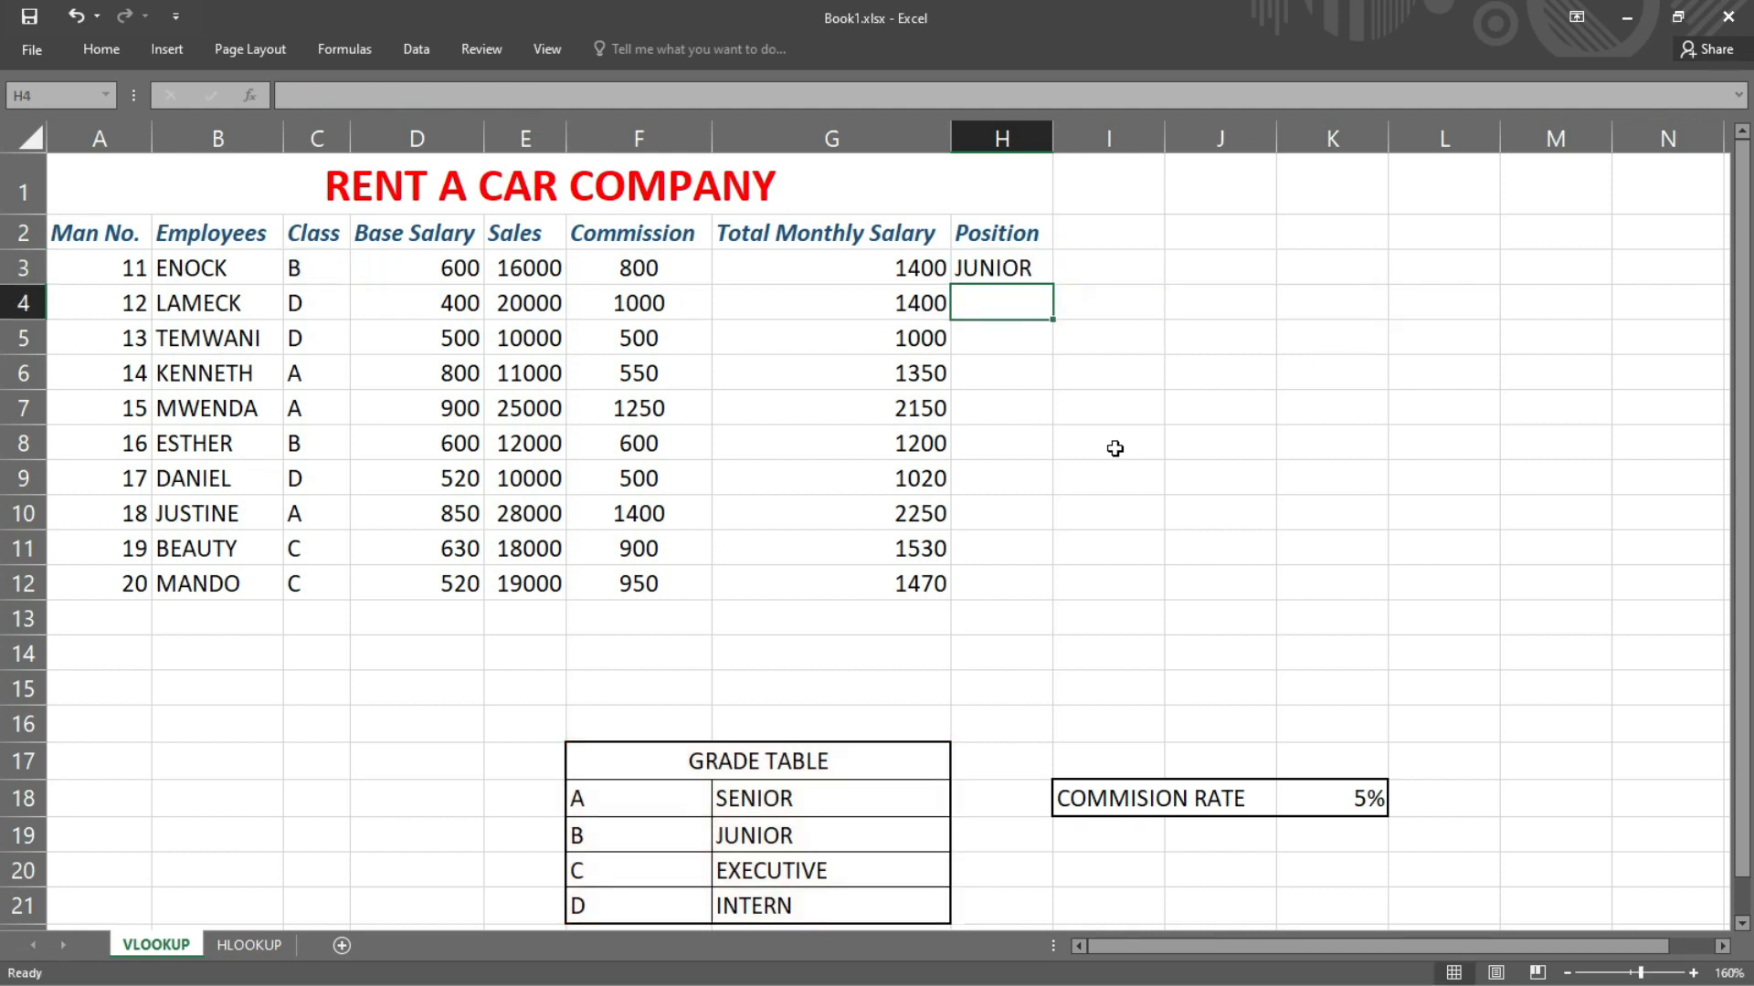
Step: Fill the VLOOKUP formula from H3 down to H12 and auto-fit the width of column H
{"action": "left_click", "coordinate": [985, 265]}
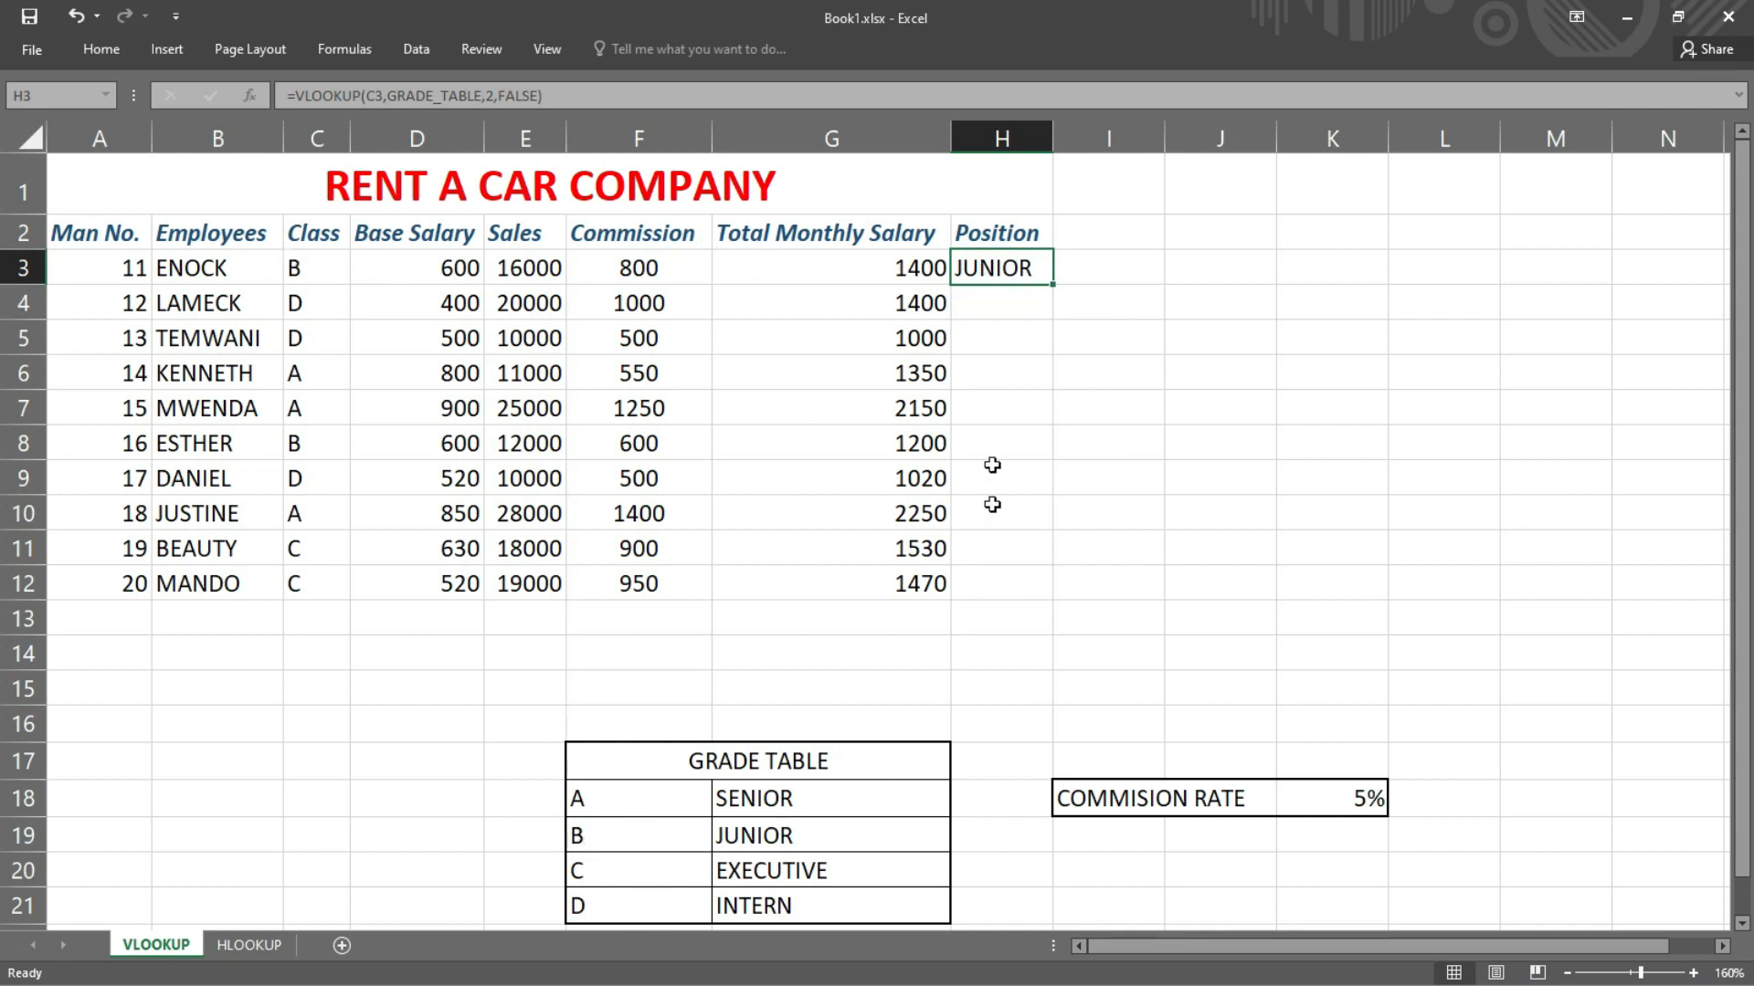
{"action": "double_click", "coordinate": [1054, 285]}
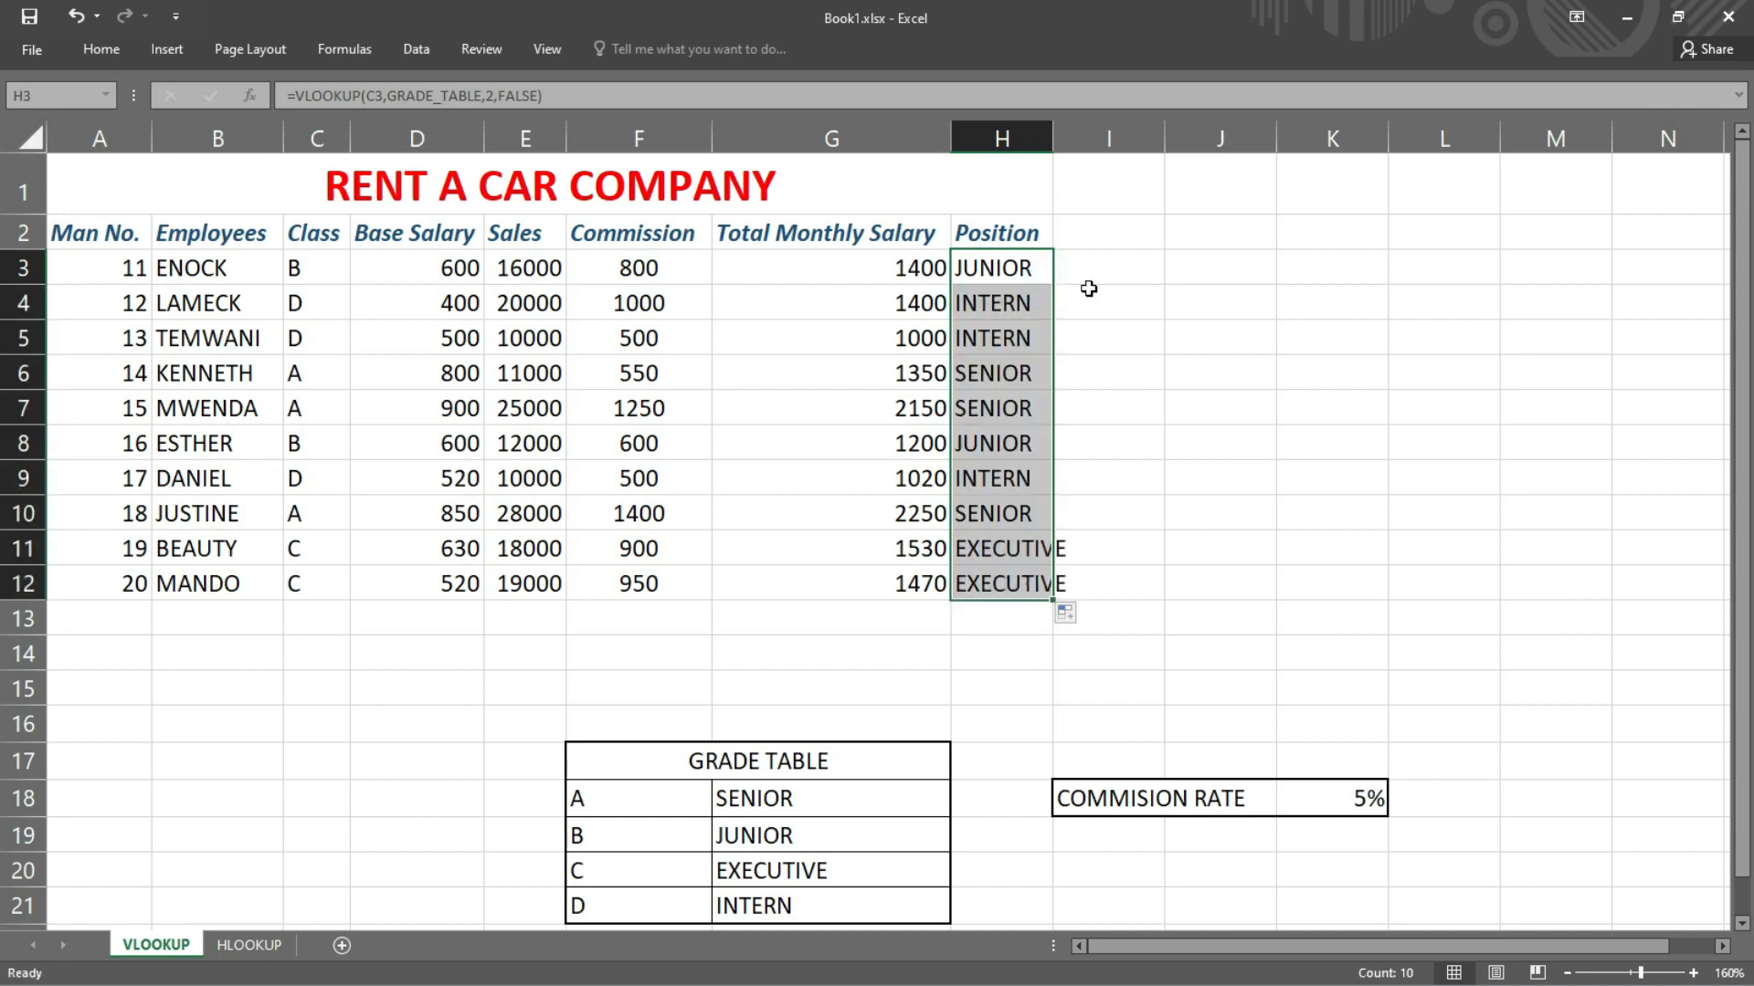
{"action": "double_click", "coordinate": [1053, 139]}
{"action": "left_click", "coordinate": [1212, 510]}
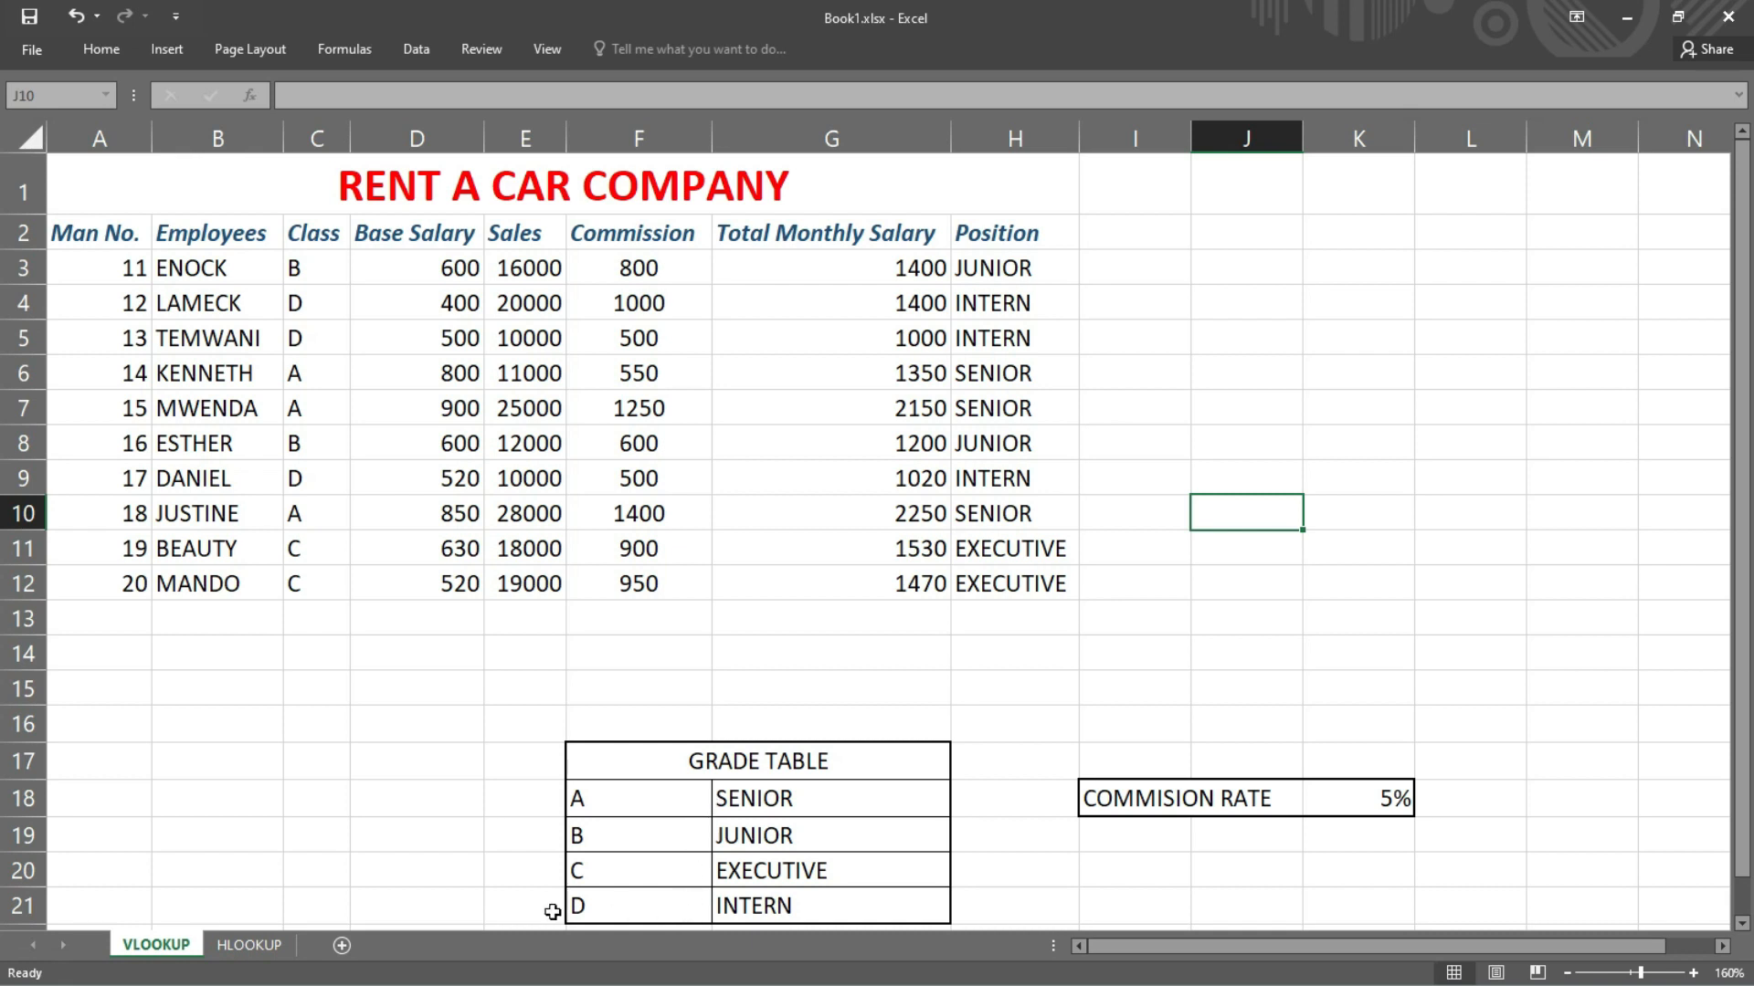
Step: On the HLOOKUP sheet, calculate the commission in F3 with =E3*$K$15 and fill the formula down to F12
{"action": "left_click", "coordinate": [233, 947]}
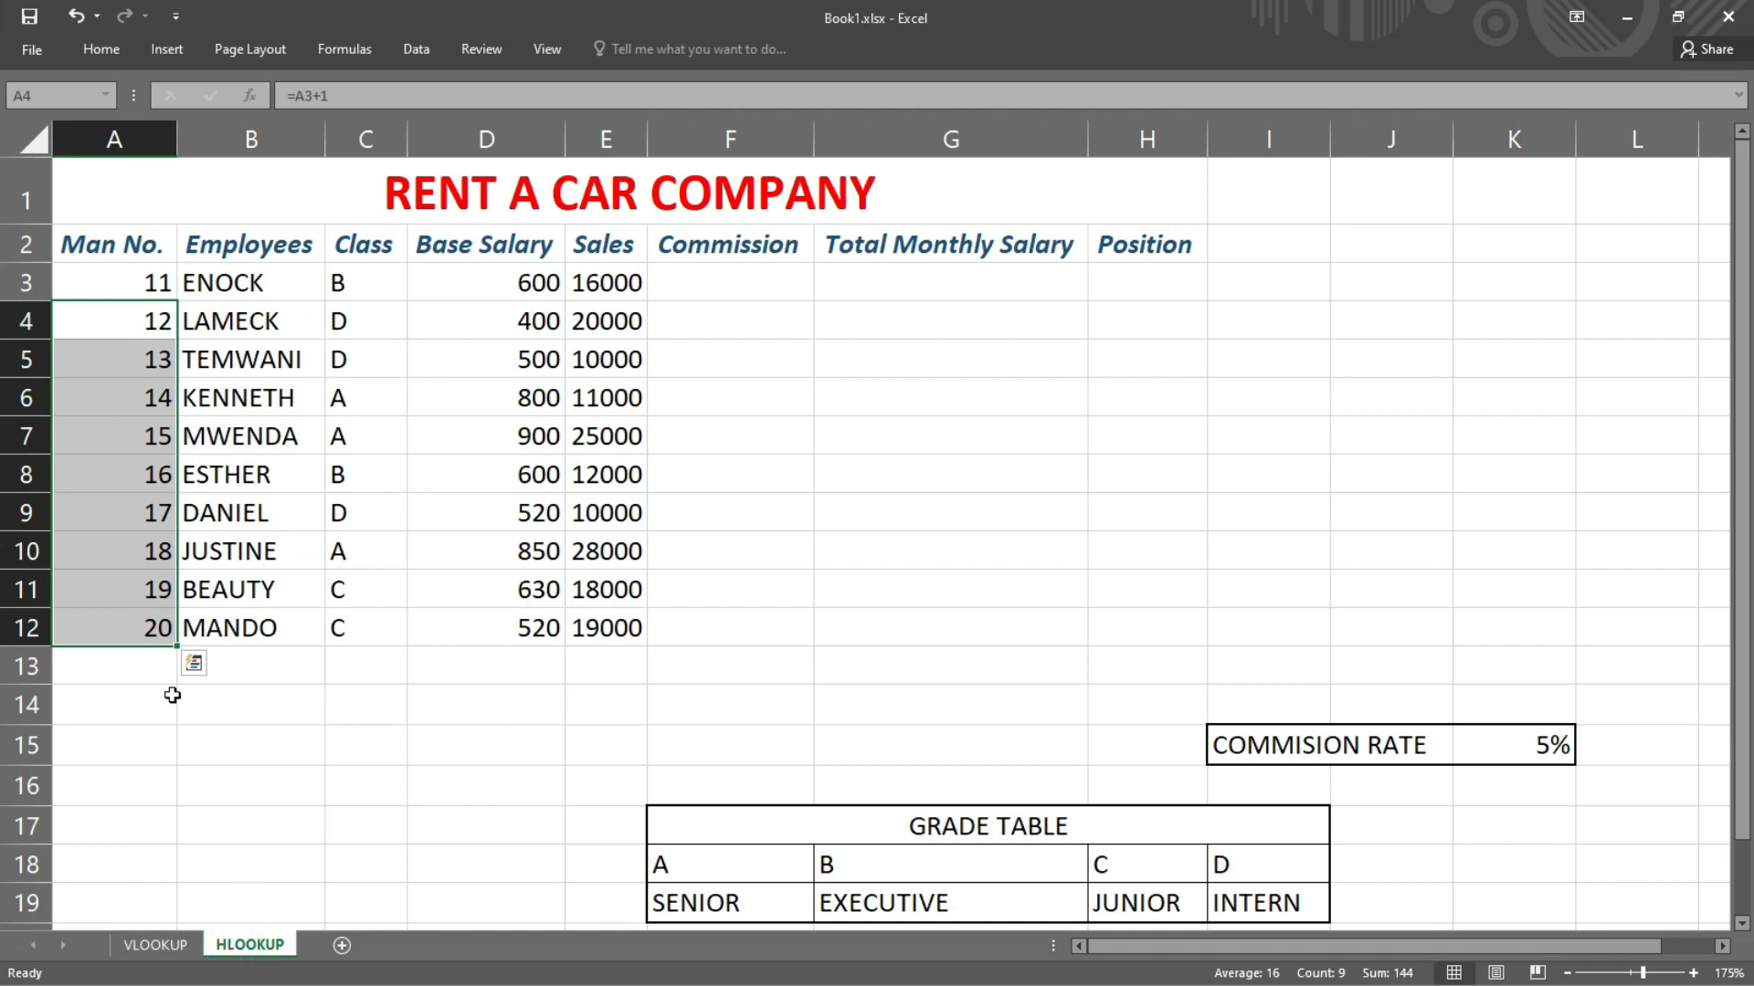
{"action": "left_click", "coordinate": [160, 289]}
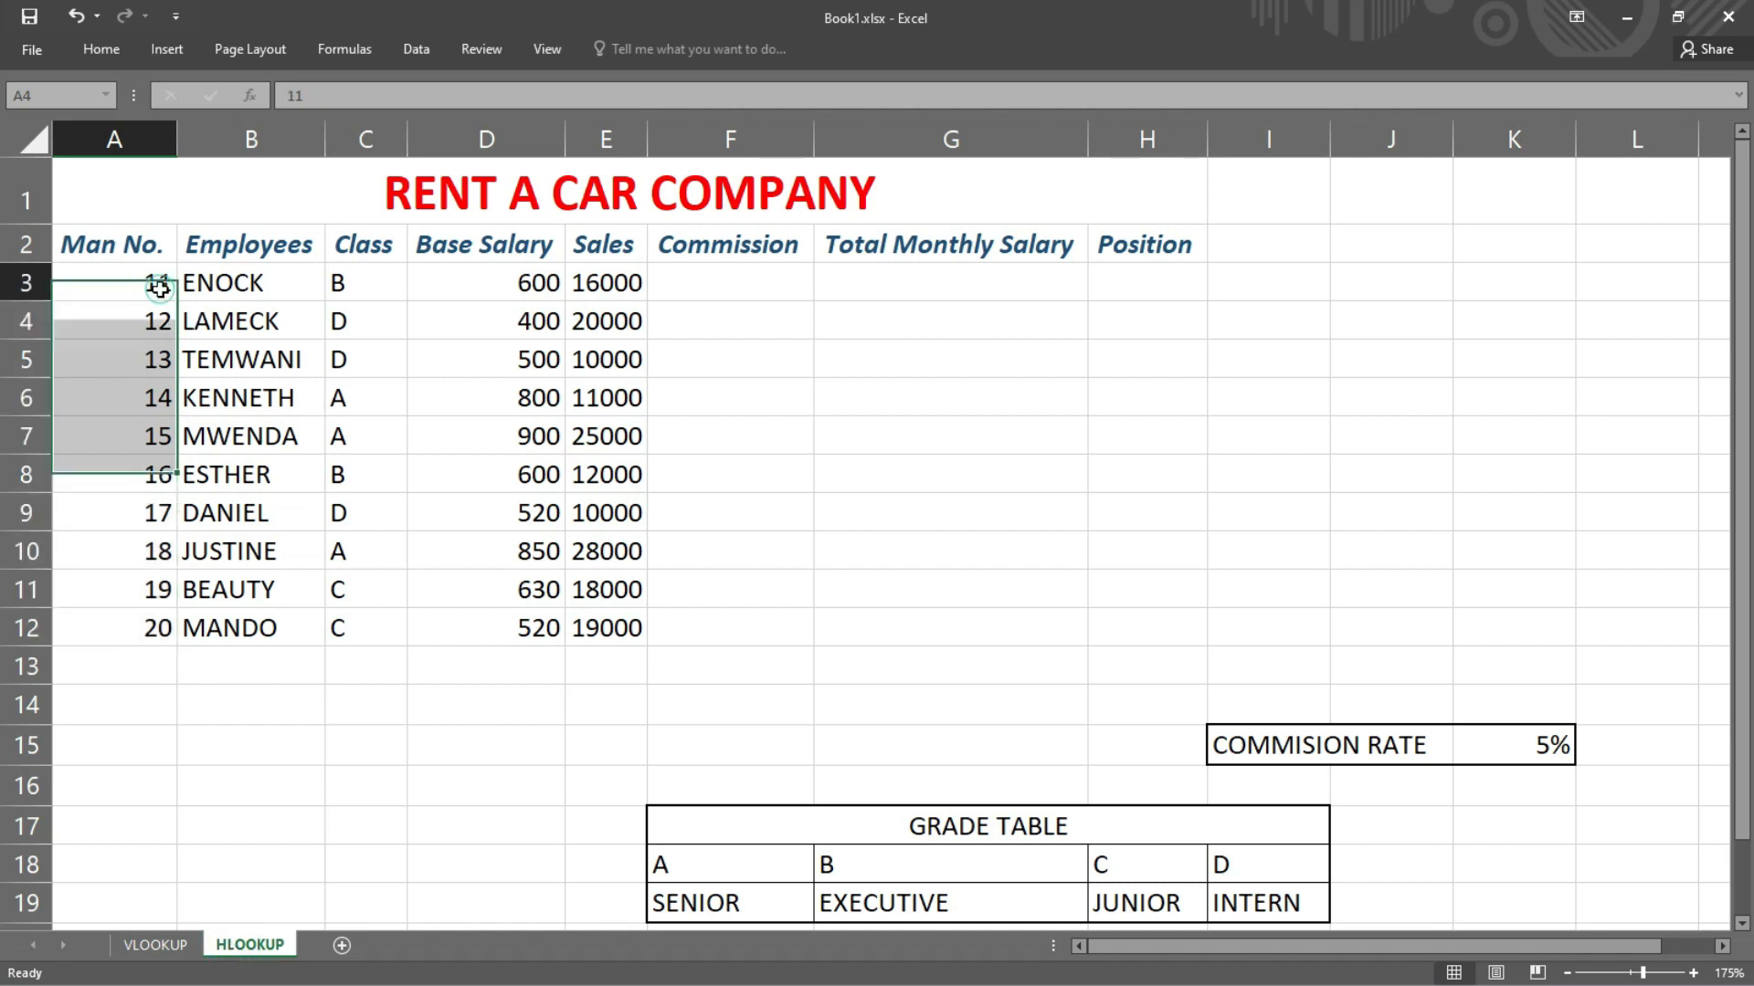
{"action": "left_click", "coordinate": [722, 288]}
{"action": "type", "text": "="}
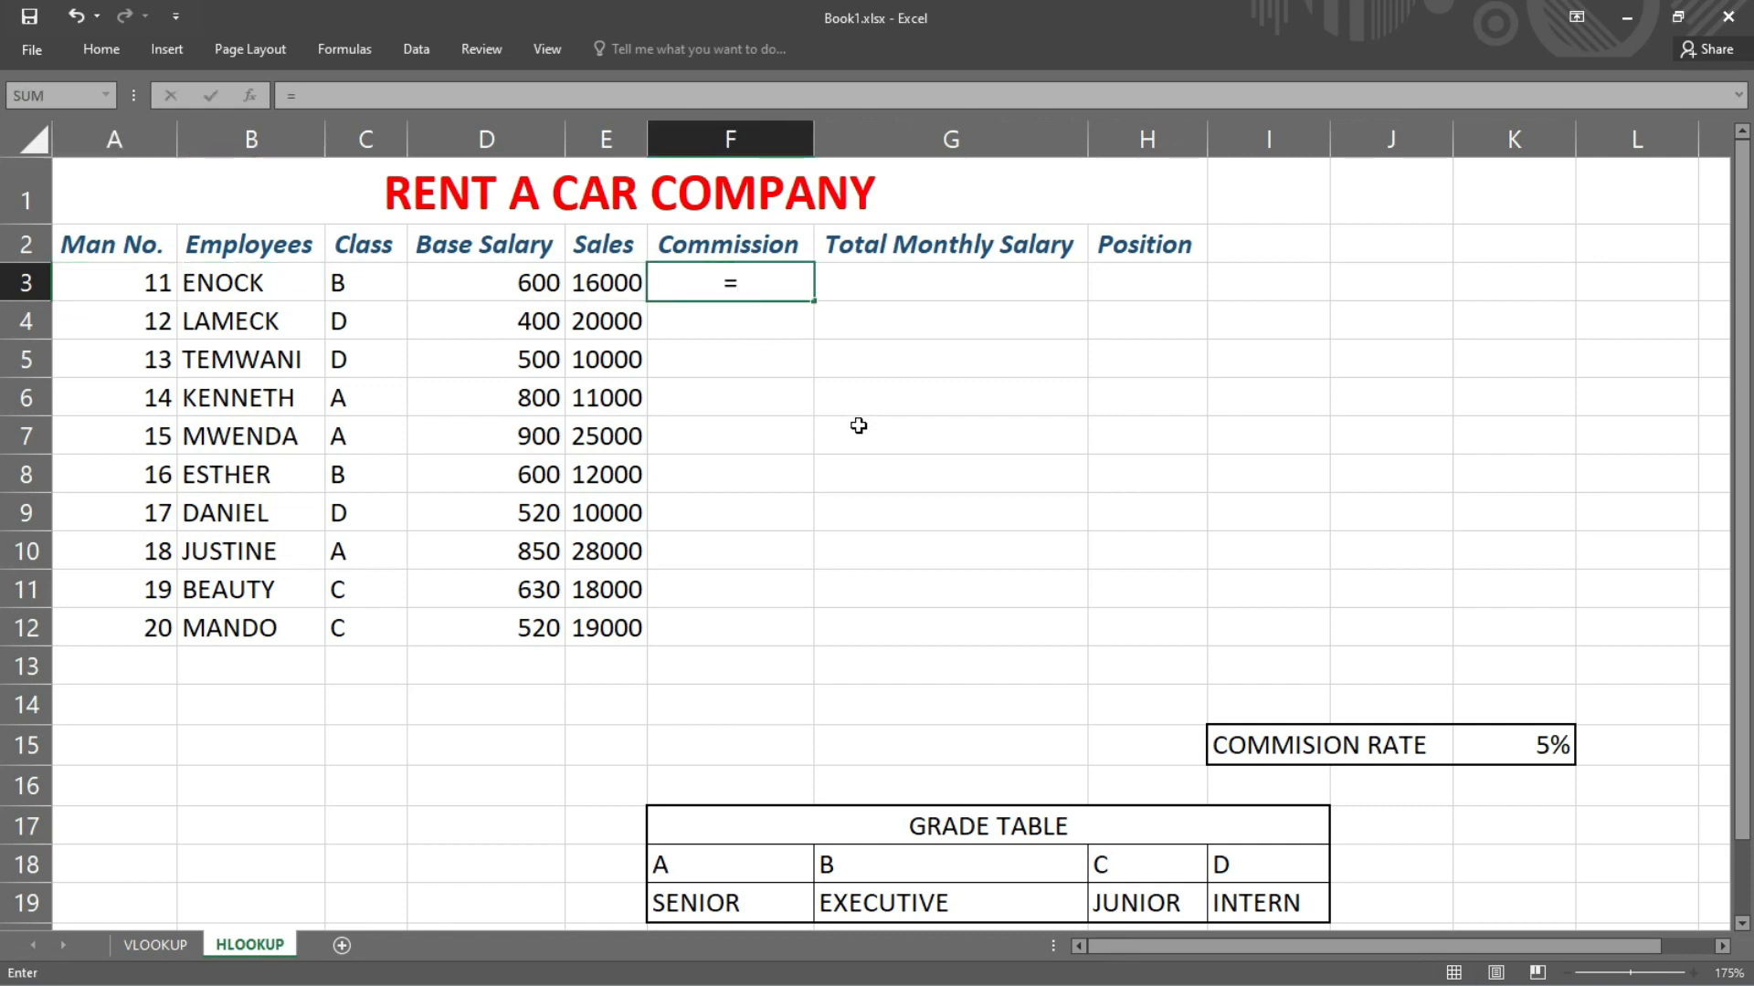
{"action": "left_click", "coordinate": [605, 278]}
{"action": "type", "text": "*"}
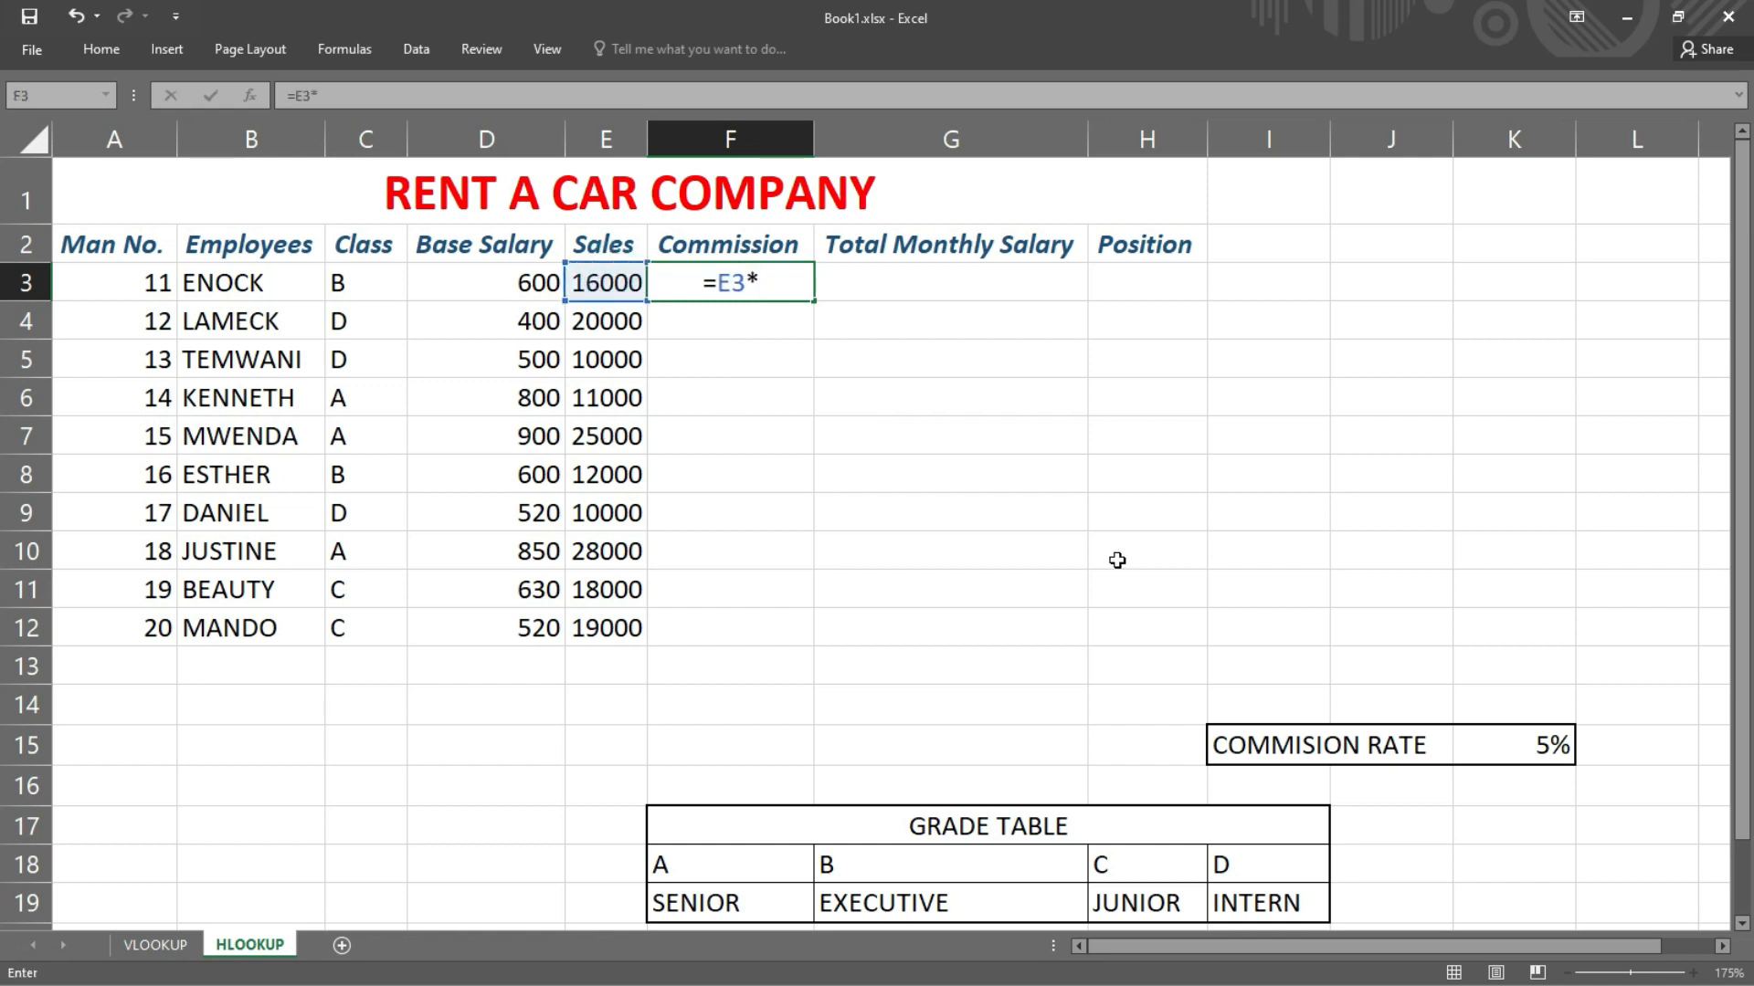
{"action": "left_click", "coordinate": [1520, 750]}
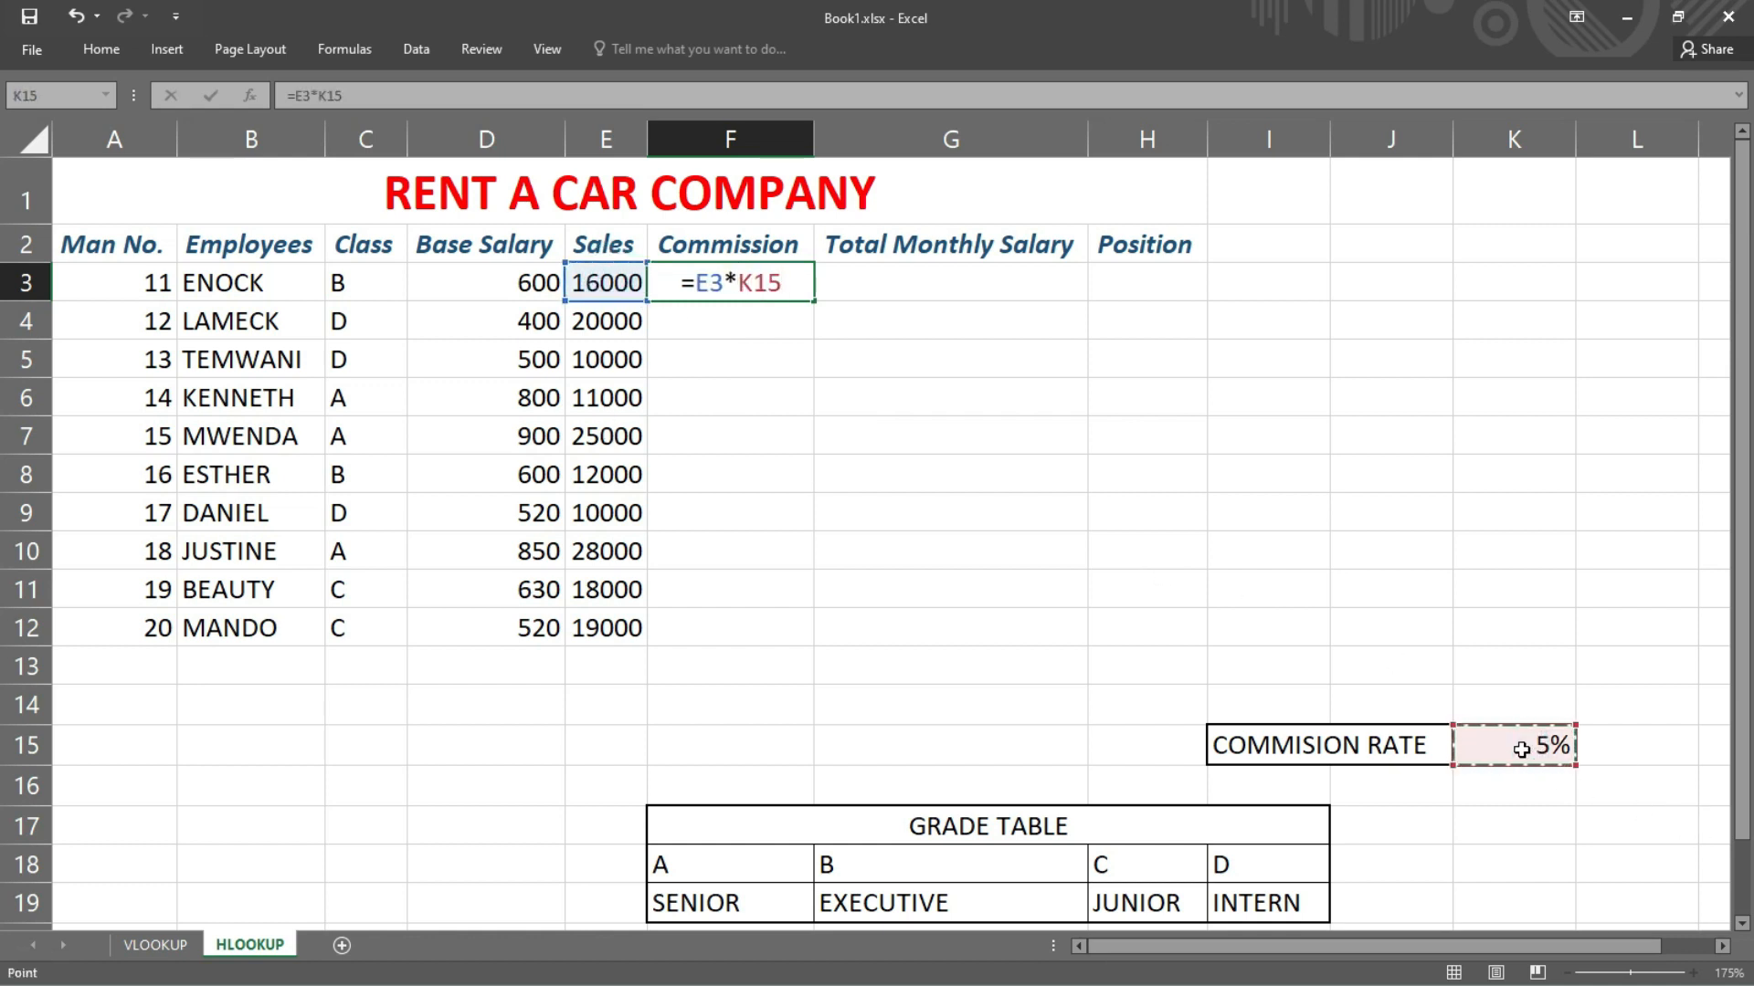
{"action": "key", "text": "F4"}
{"action": "key", "text": "Return"}
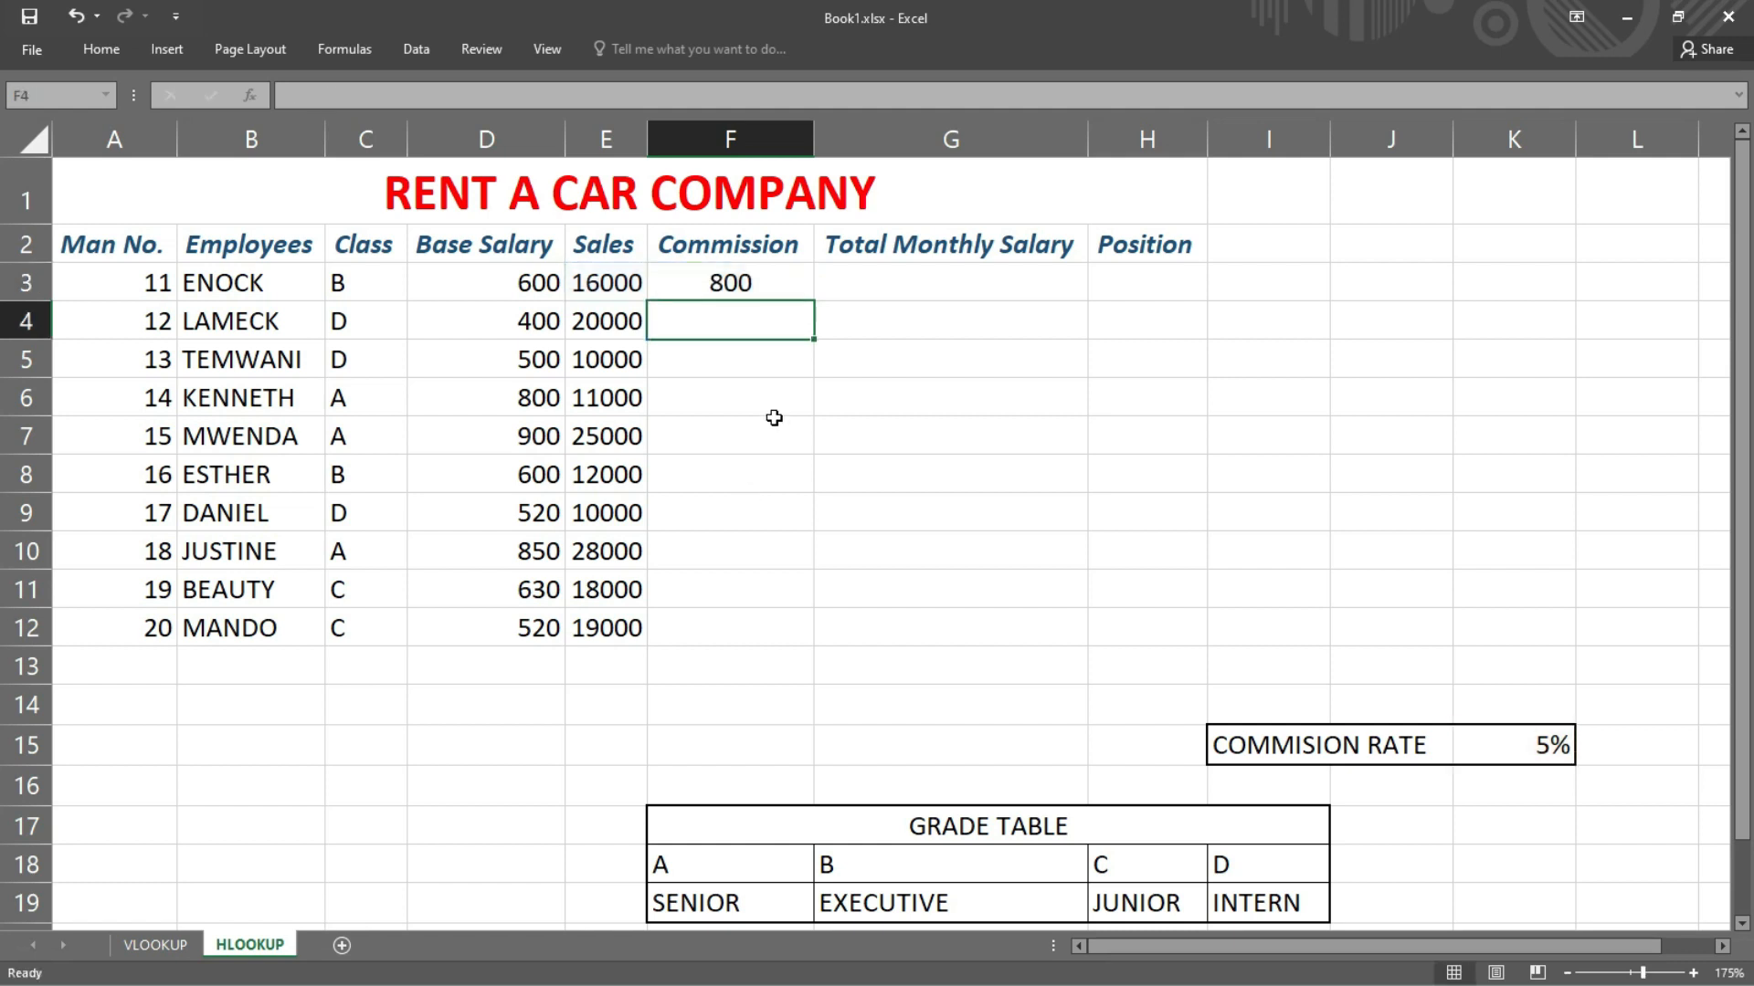
{"action": "left_click", "coordinate": [802, 290]}
{"action": "double_click", "coordinate": [813, 301]}
Step: Calculate the total monthly salary in G3 of the HLOOKUP sheet with =D3+F3 and fill it down to G12
{"action": "left_click", "coordinate": [909, 284]}
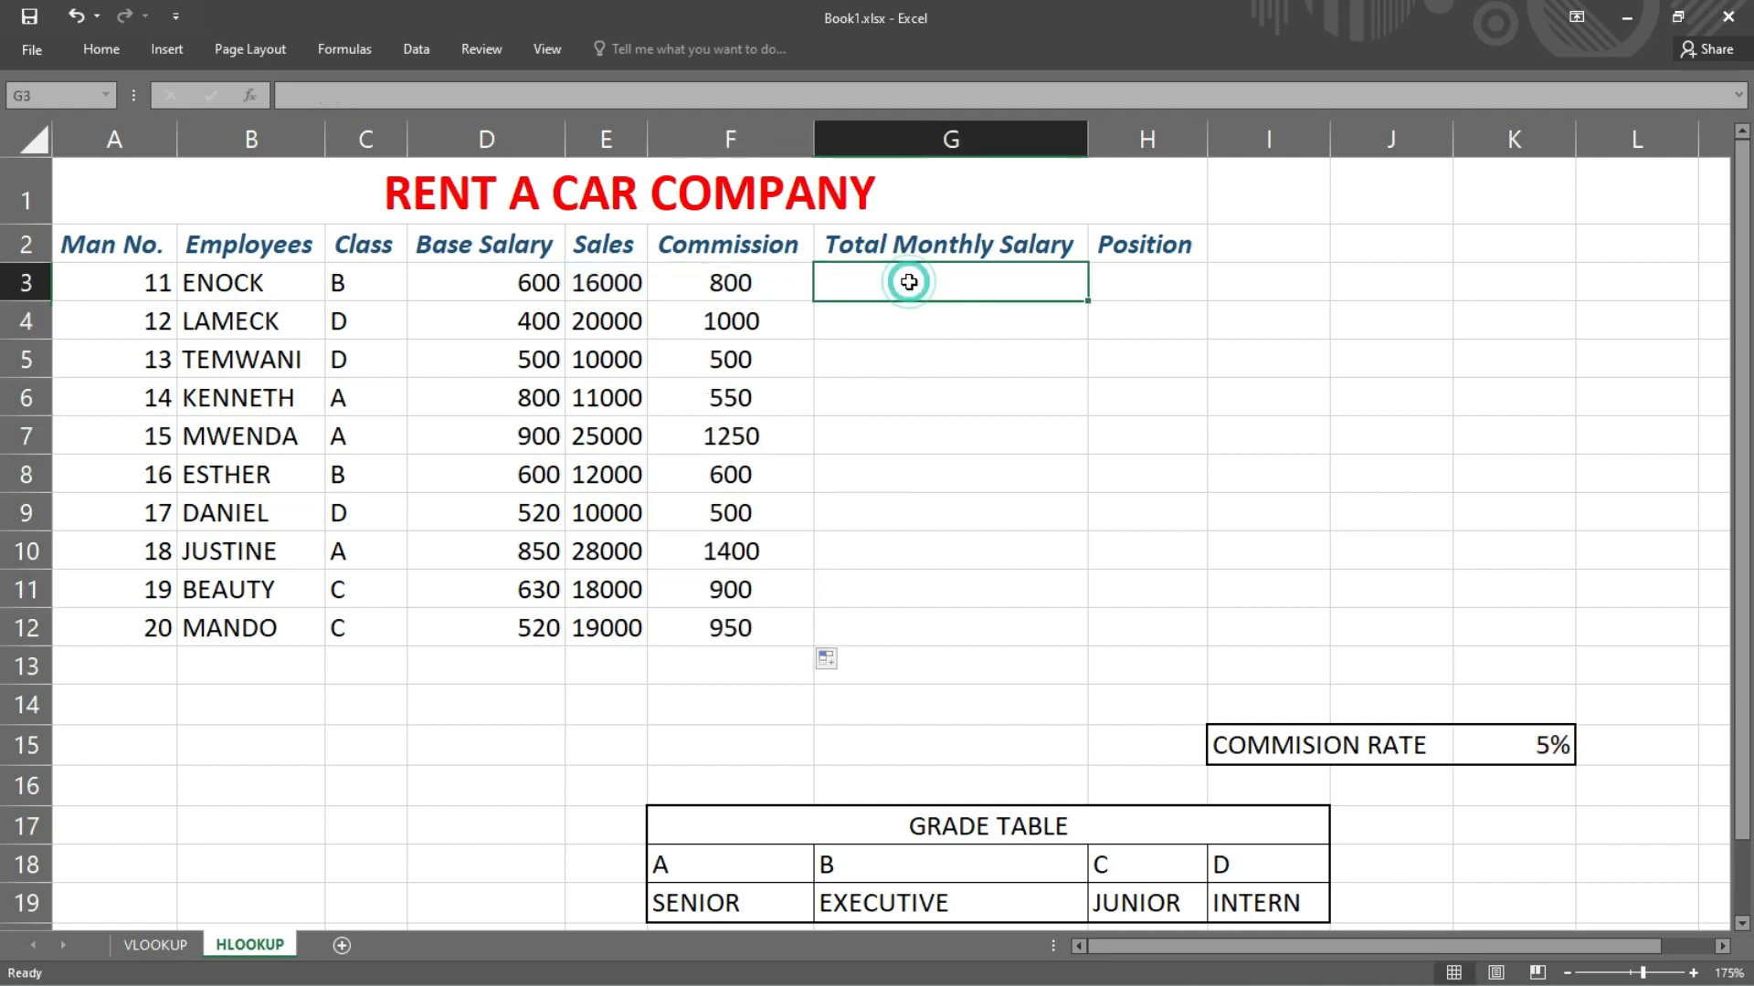
{"action": "type", "text": "="}
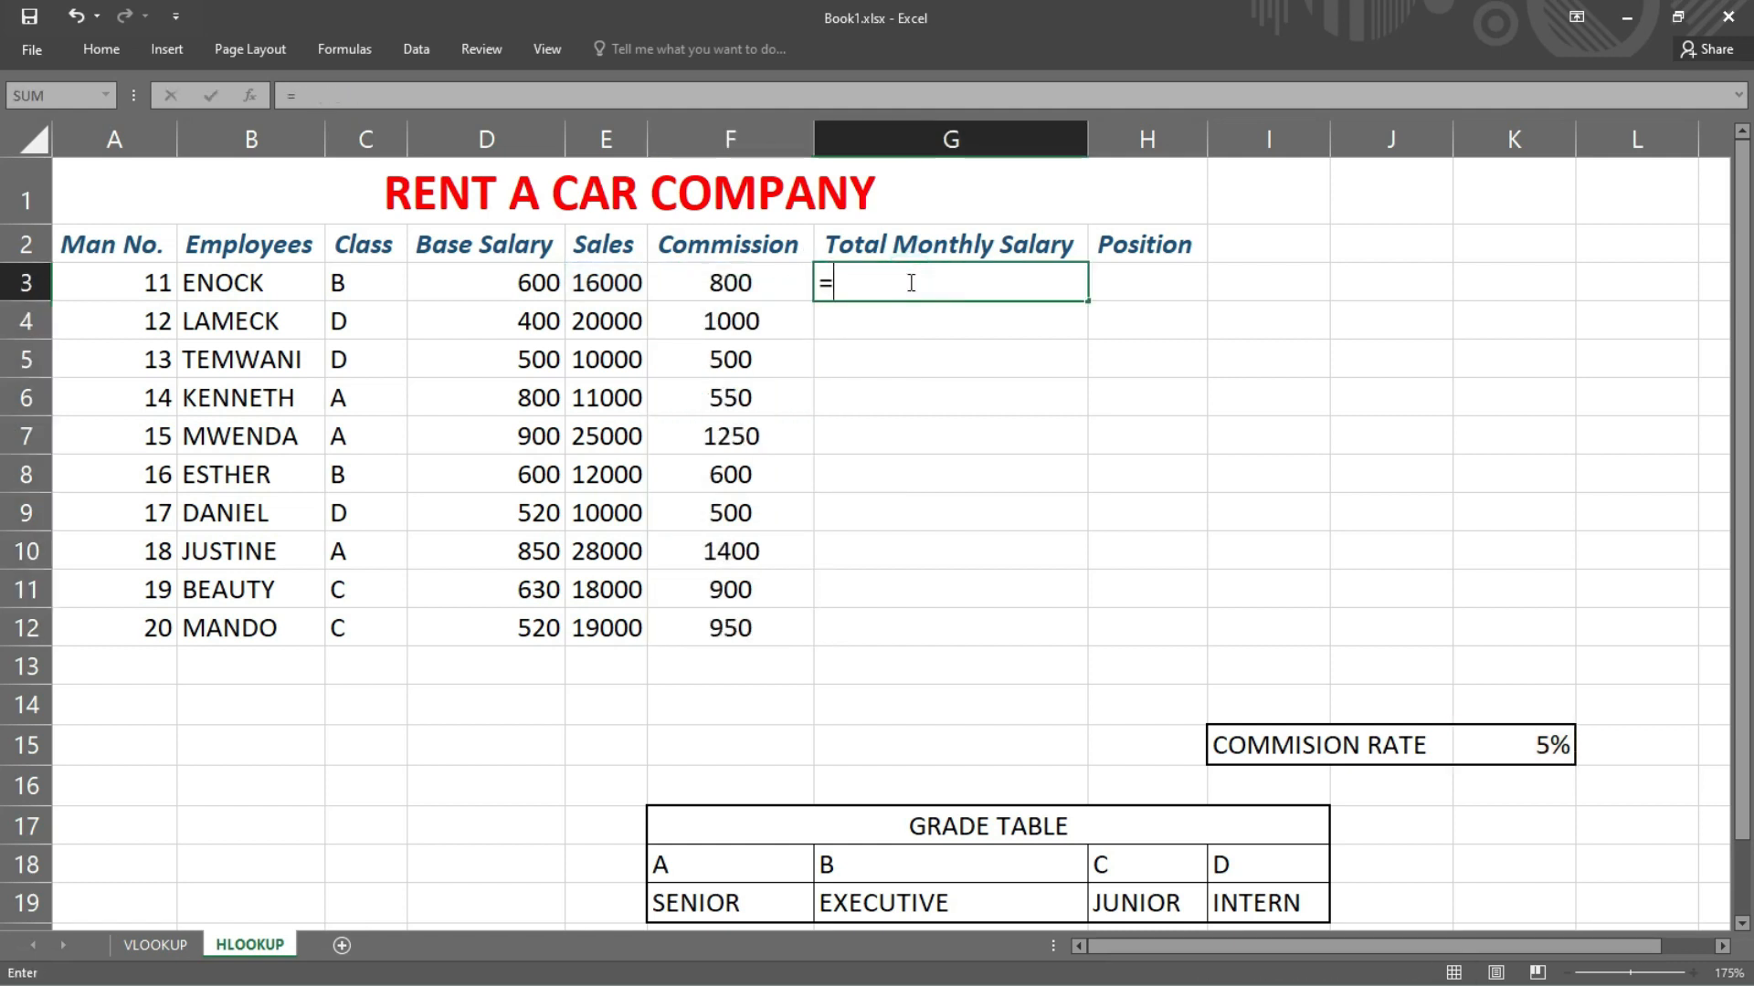
{"action": "left_click", "coordinate": [553, 287]}
{"action": "type", "text": "+"}
{"action": "left_click", "coordinate": [735, 285]}
{"action": "key", "text": "Return"}
{"action": "left_click", "coordinate": [1070, 279]}
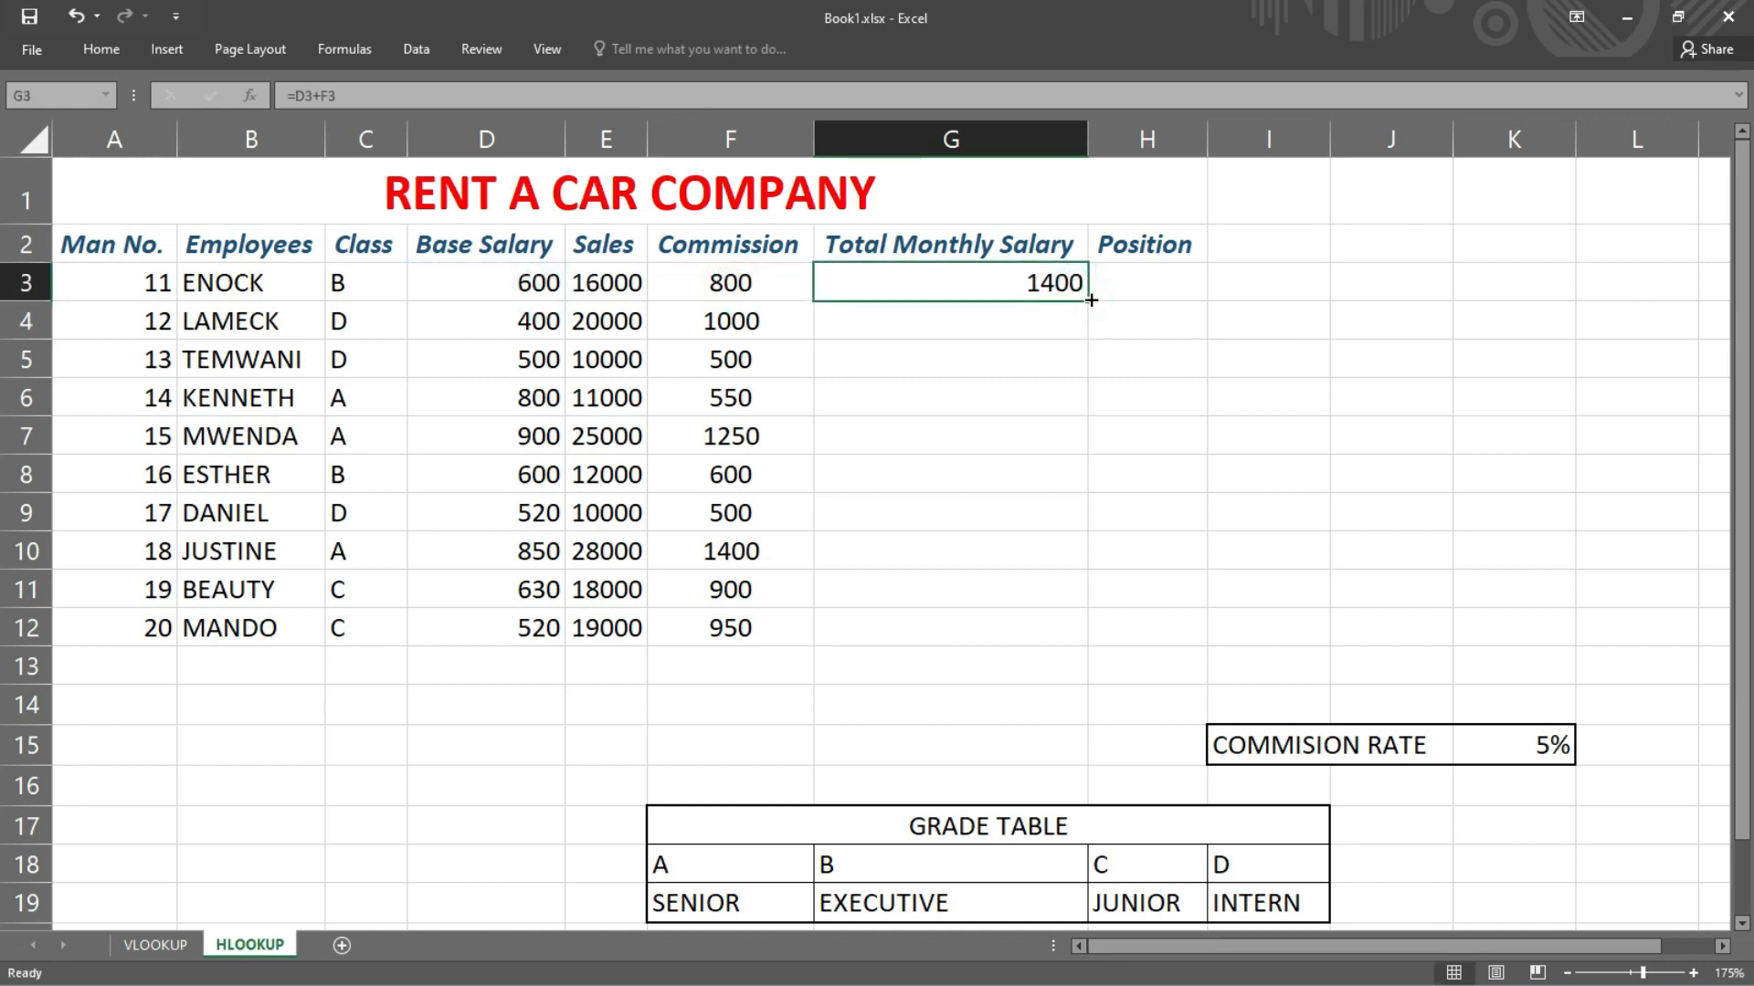
{"action": "double_click", "coordinate": [1086, 302]}
Step: Start an HLOOKUP formula in H3 of the HLOOKUP sheet with lookup value C3 and the absolute grade table range $F$18:$I$19
{"action": "left_click", "coordinate": [1126, 290]}
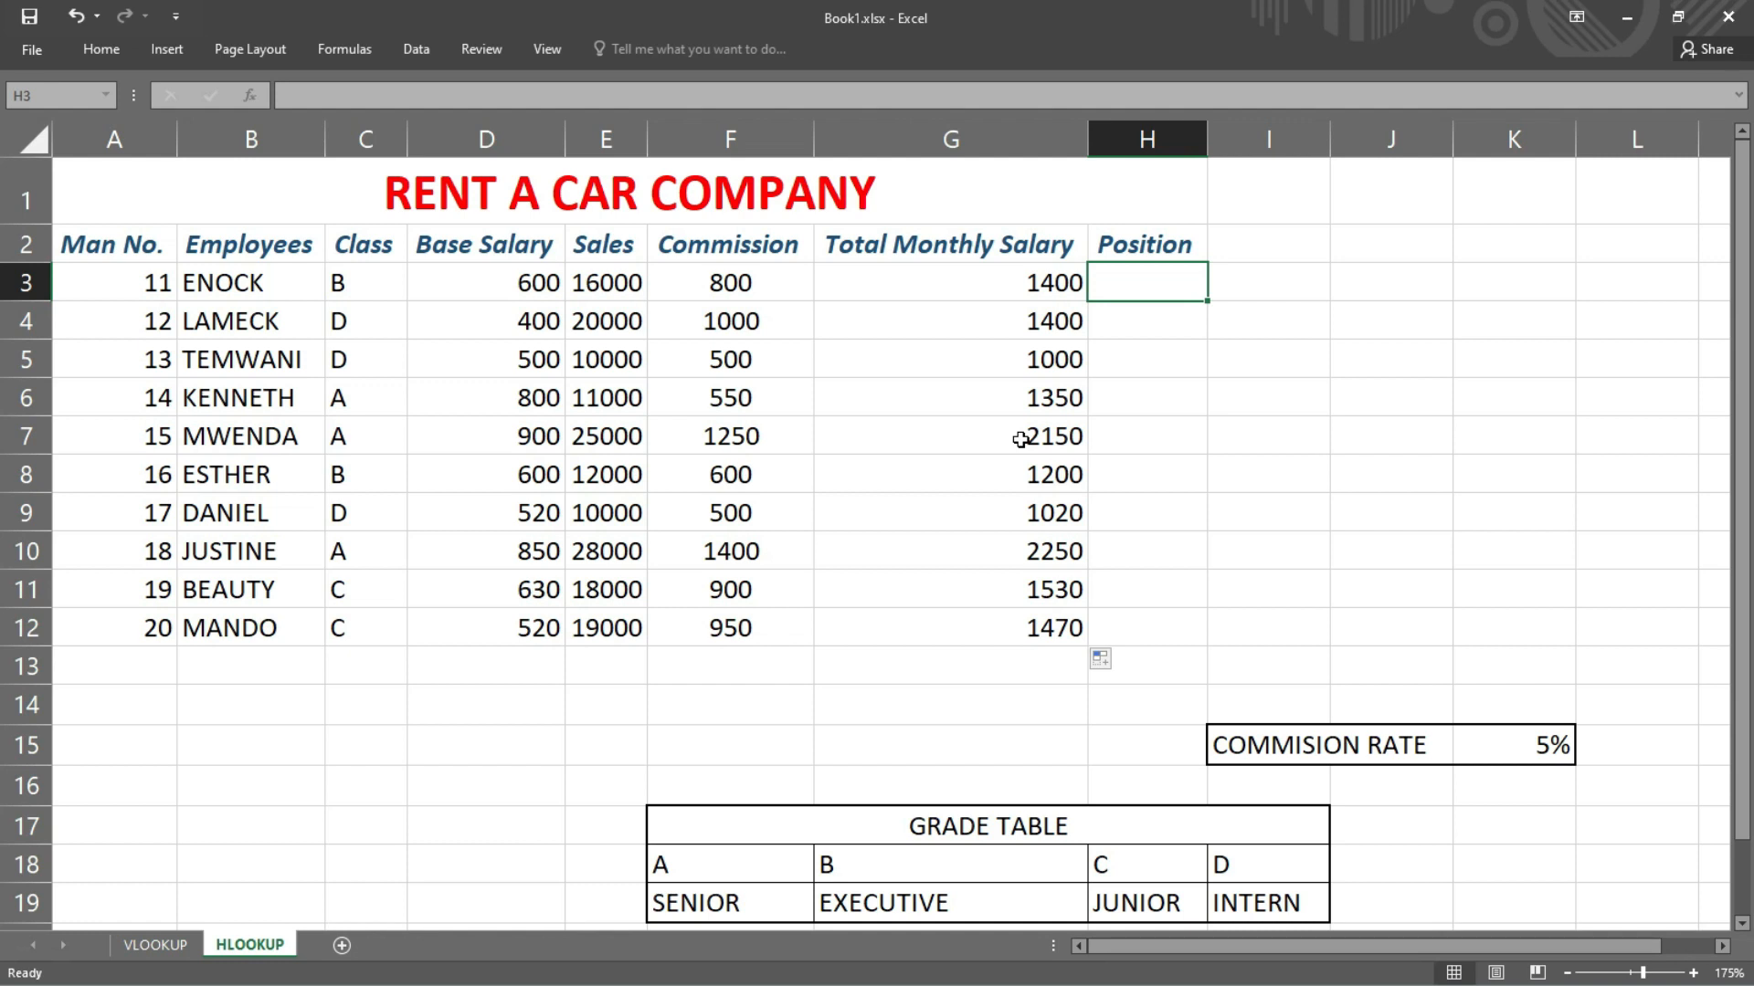
{"action": "left_click", "coordinate": [157, 944]}
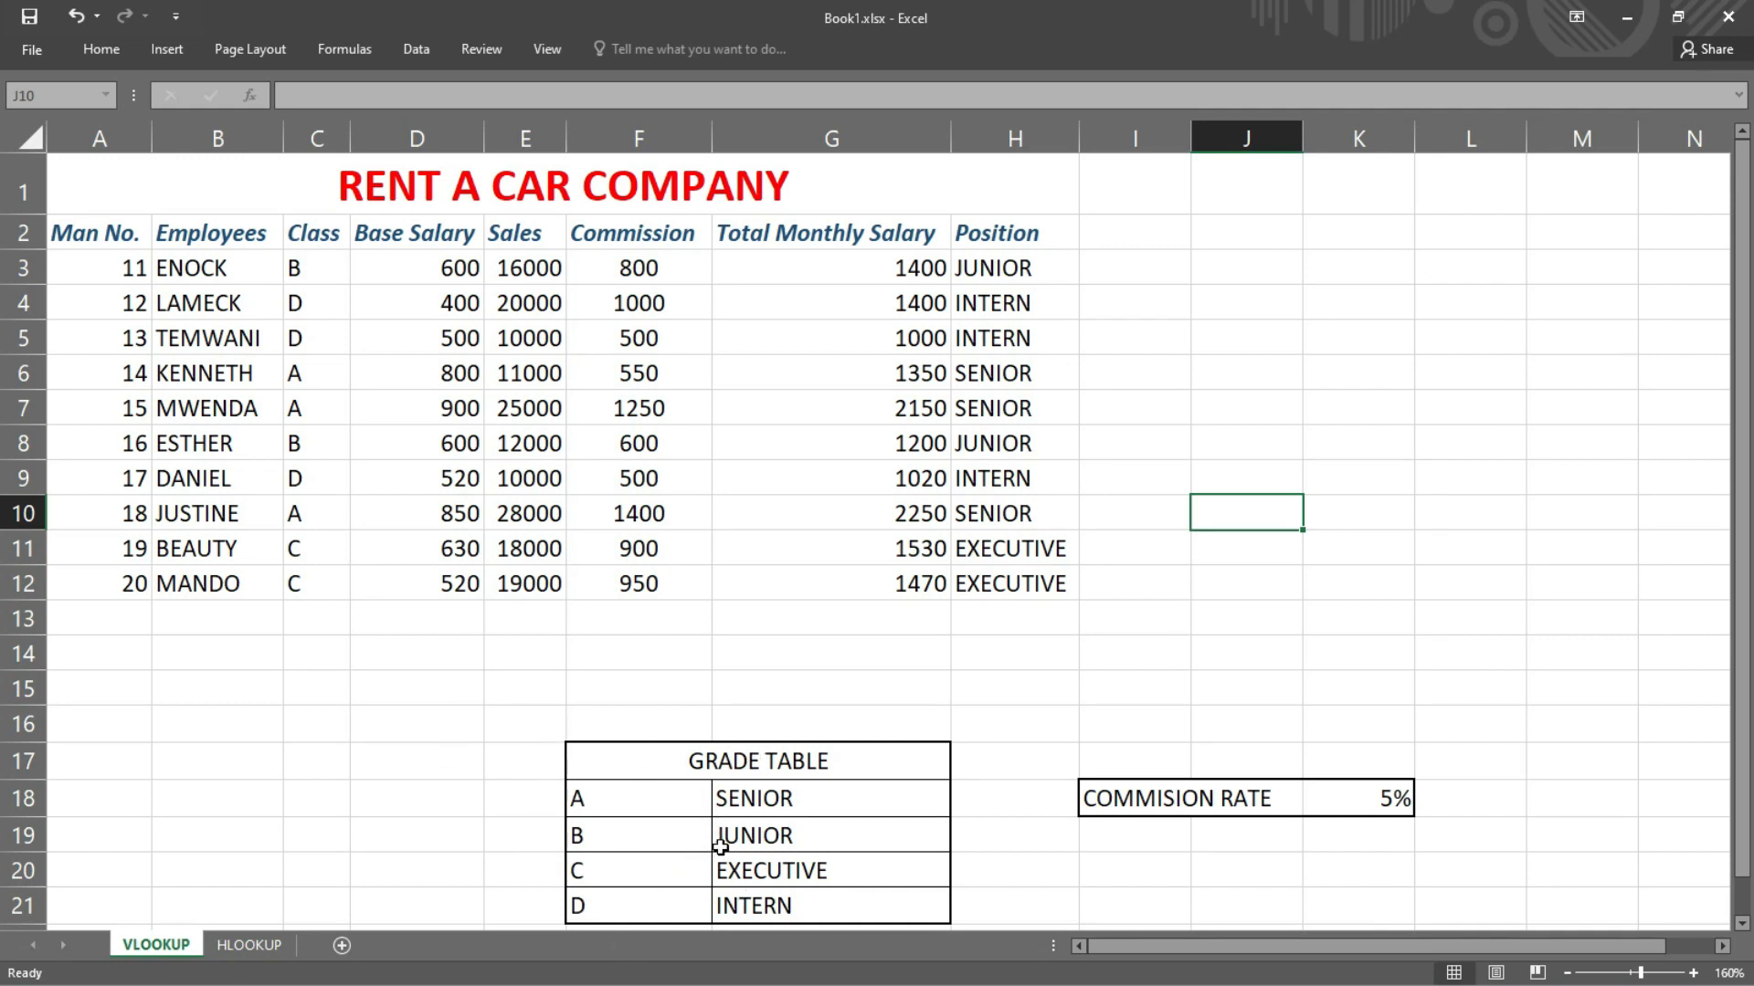
{"action": "left_click", "coordinate": [260, 947]}
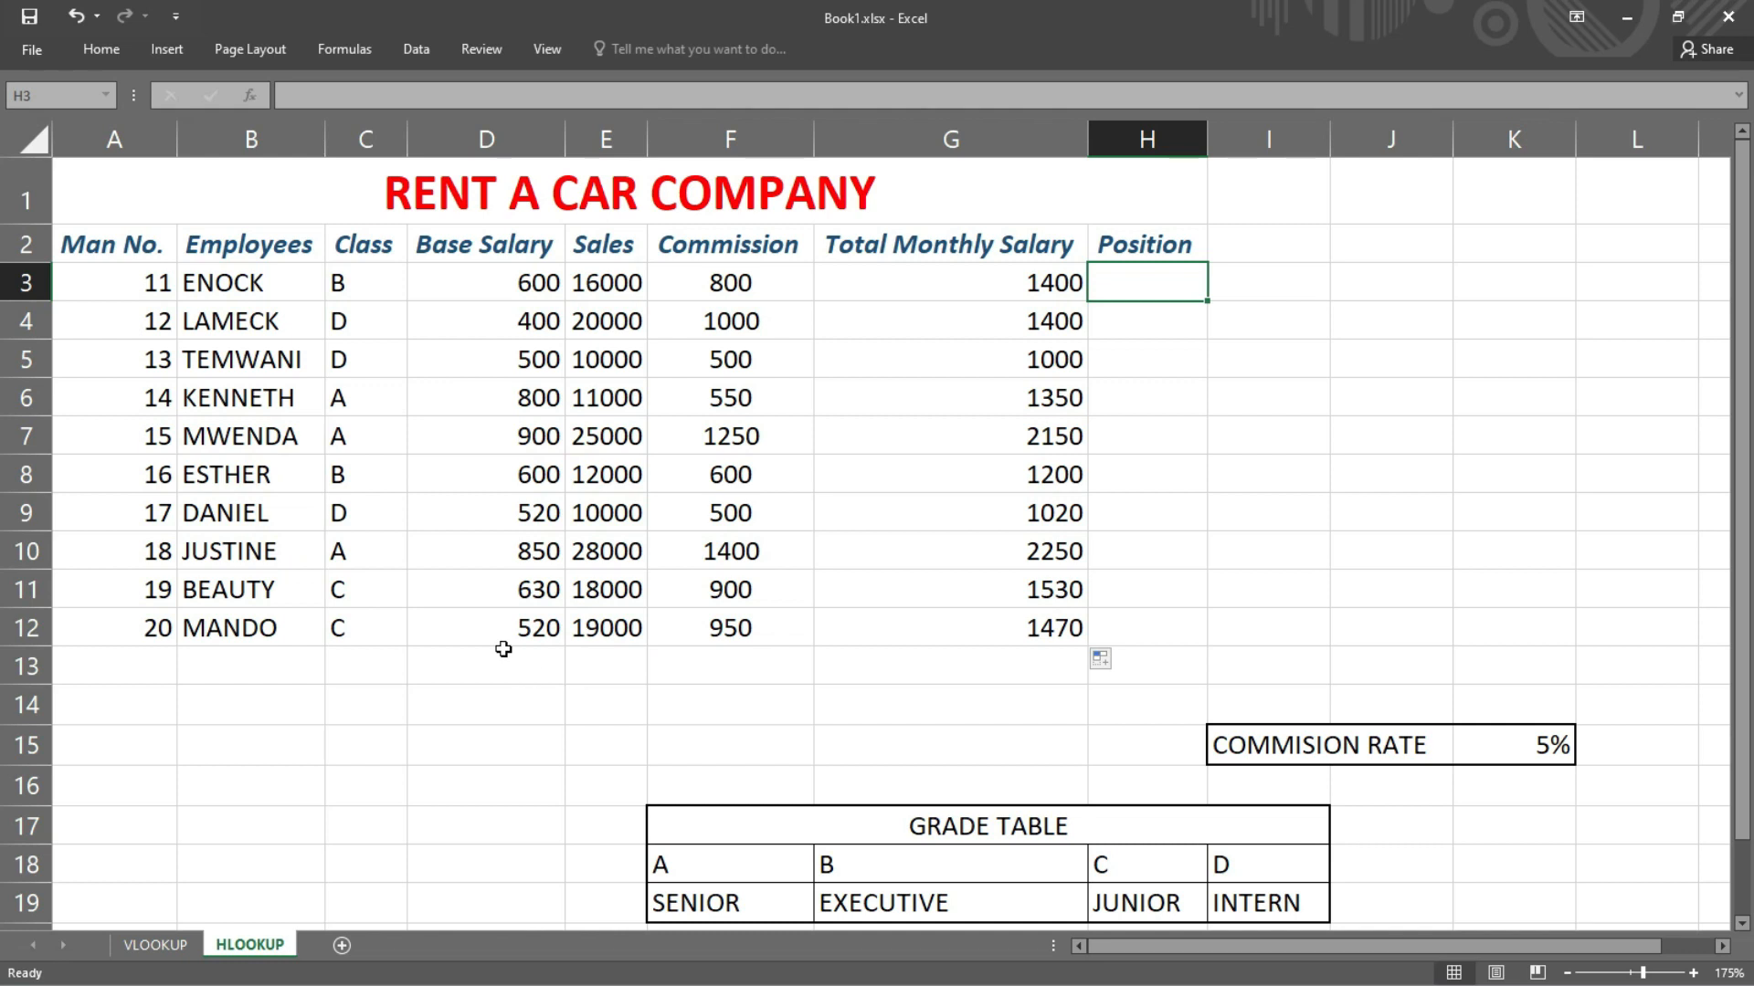
{"action": "type", "text": "="}
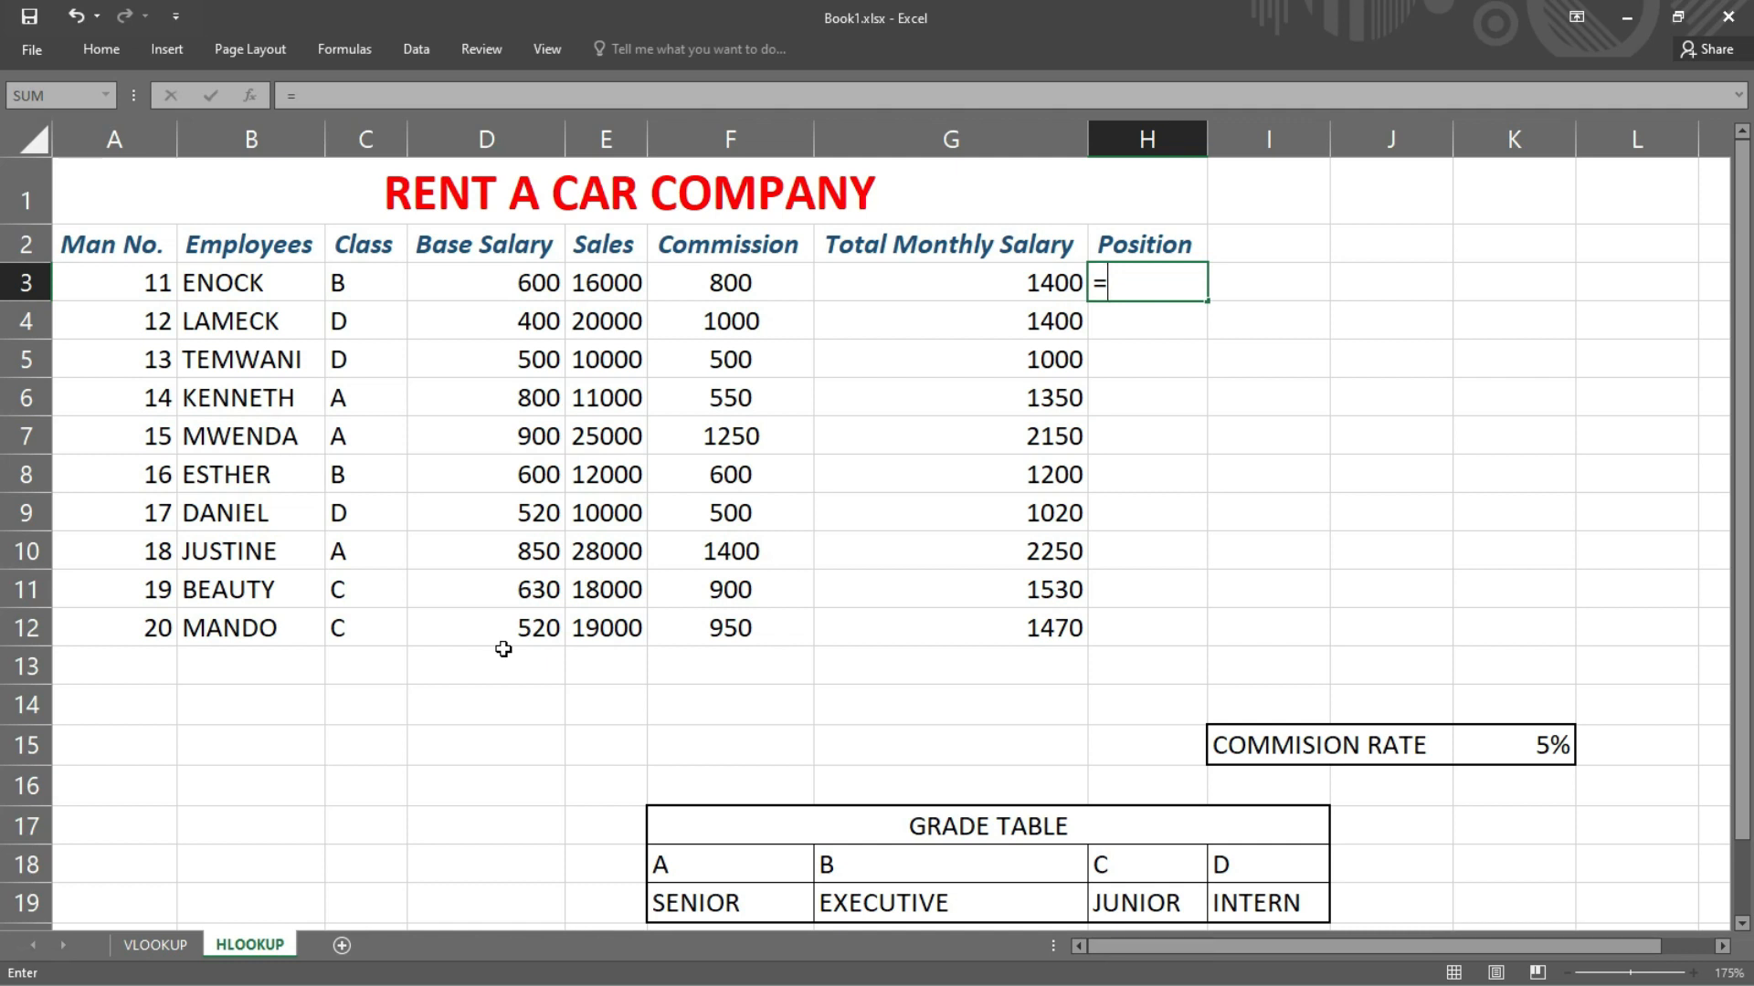
{"action": "type", "text": "HLOO"}
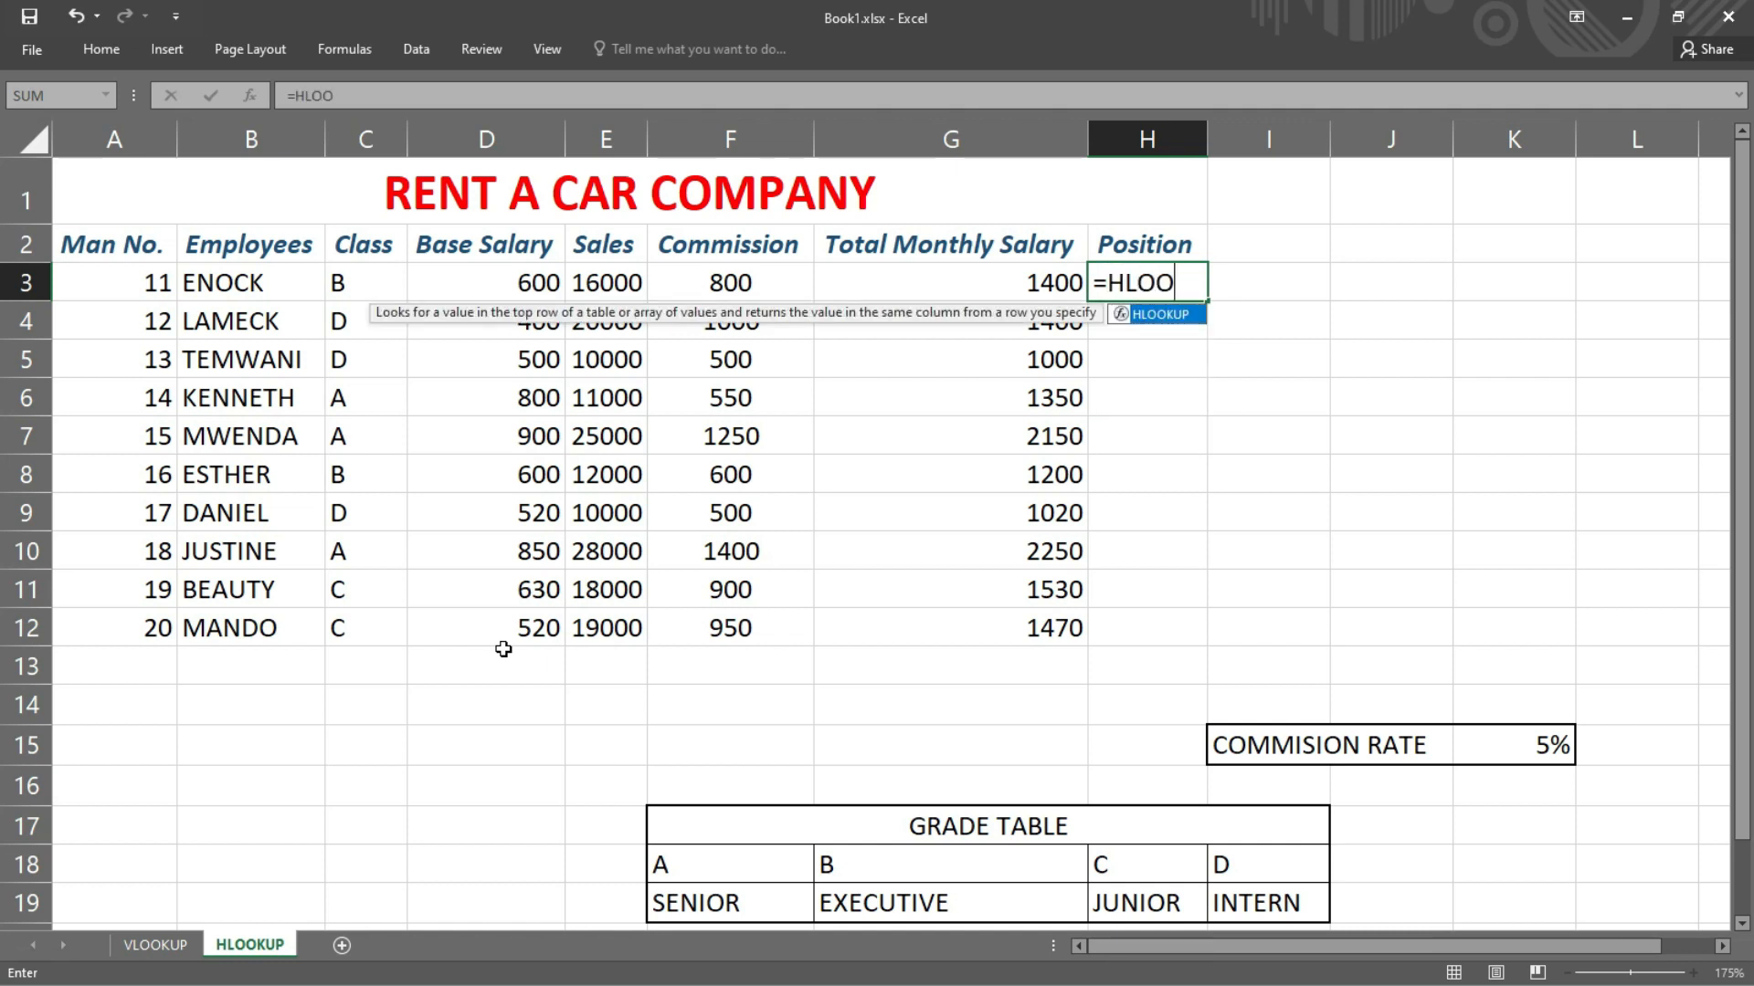
{"action": "double_click", "coordinate": [1159, 315]}
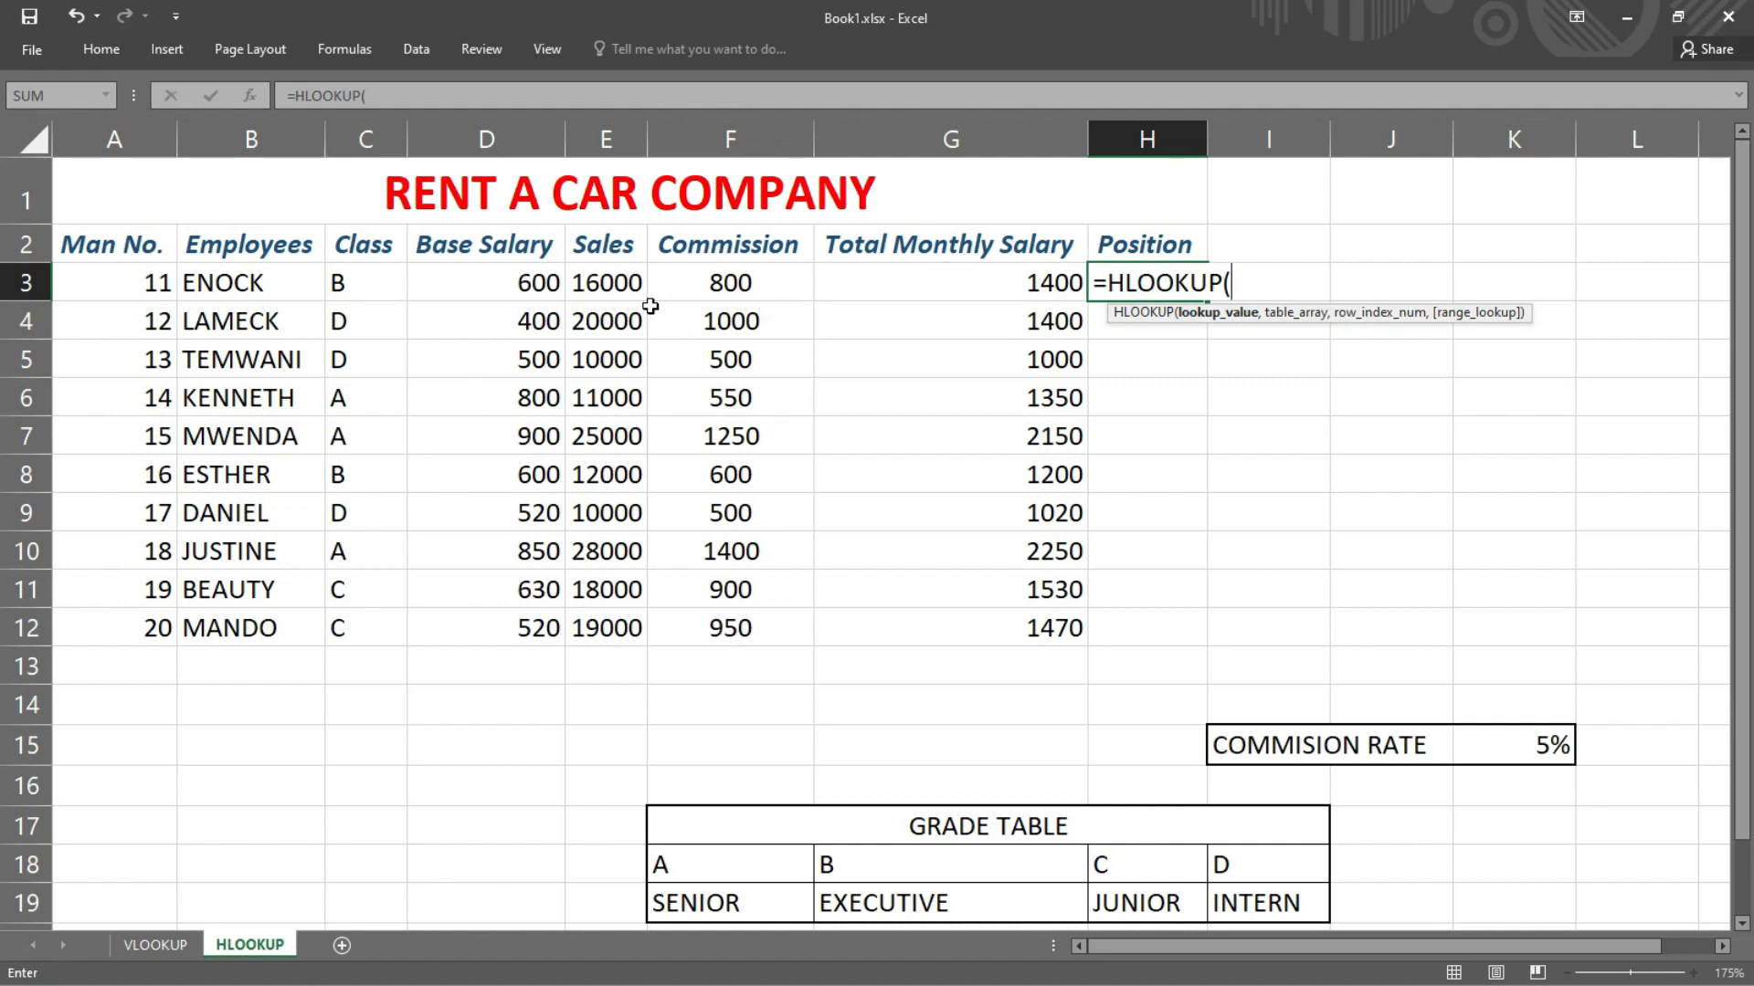
{"action": "left_click", "coordinate": [387, 288]}
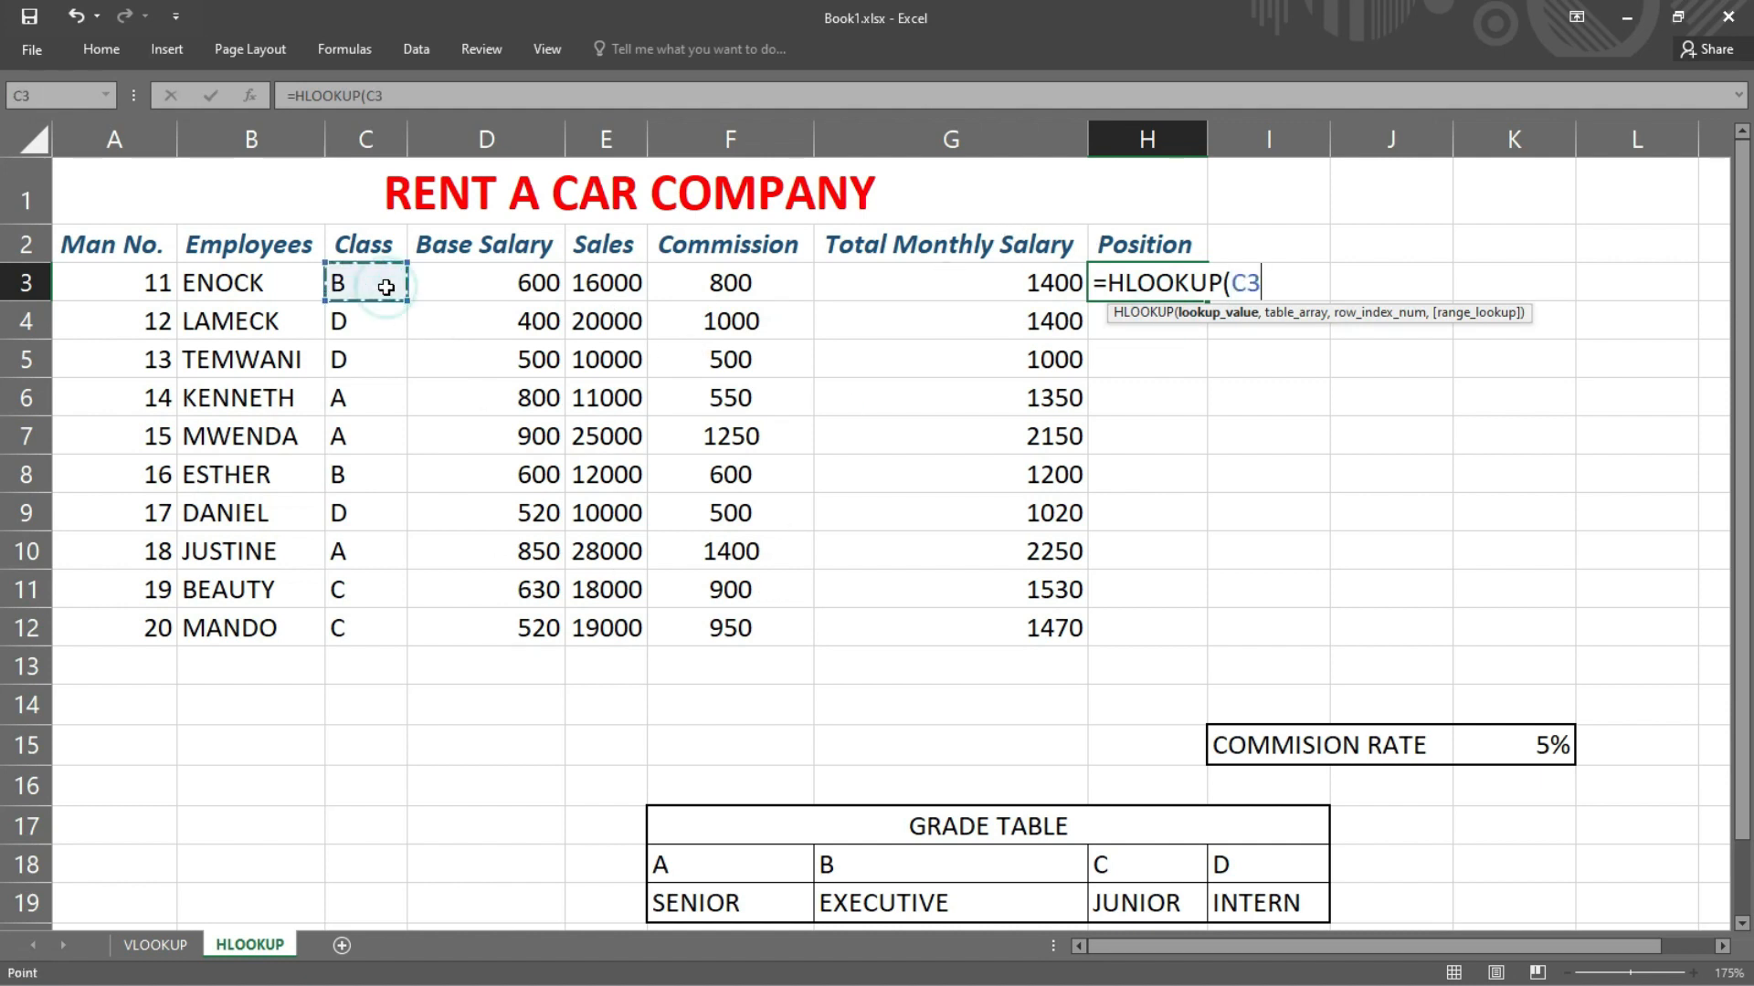
{"action": "type", "text": ","}
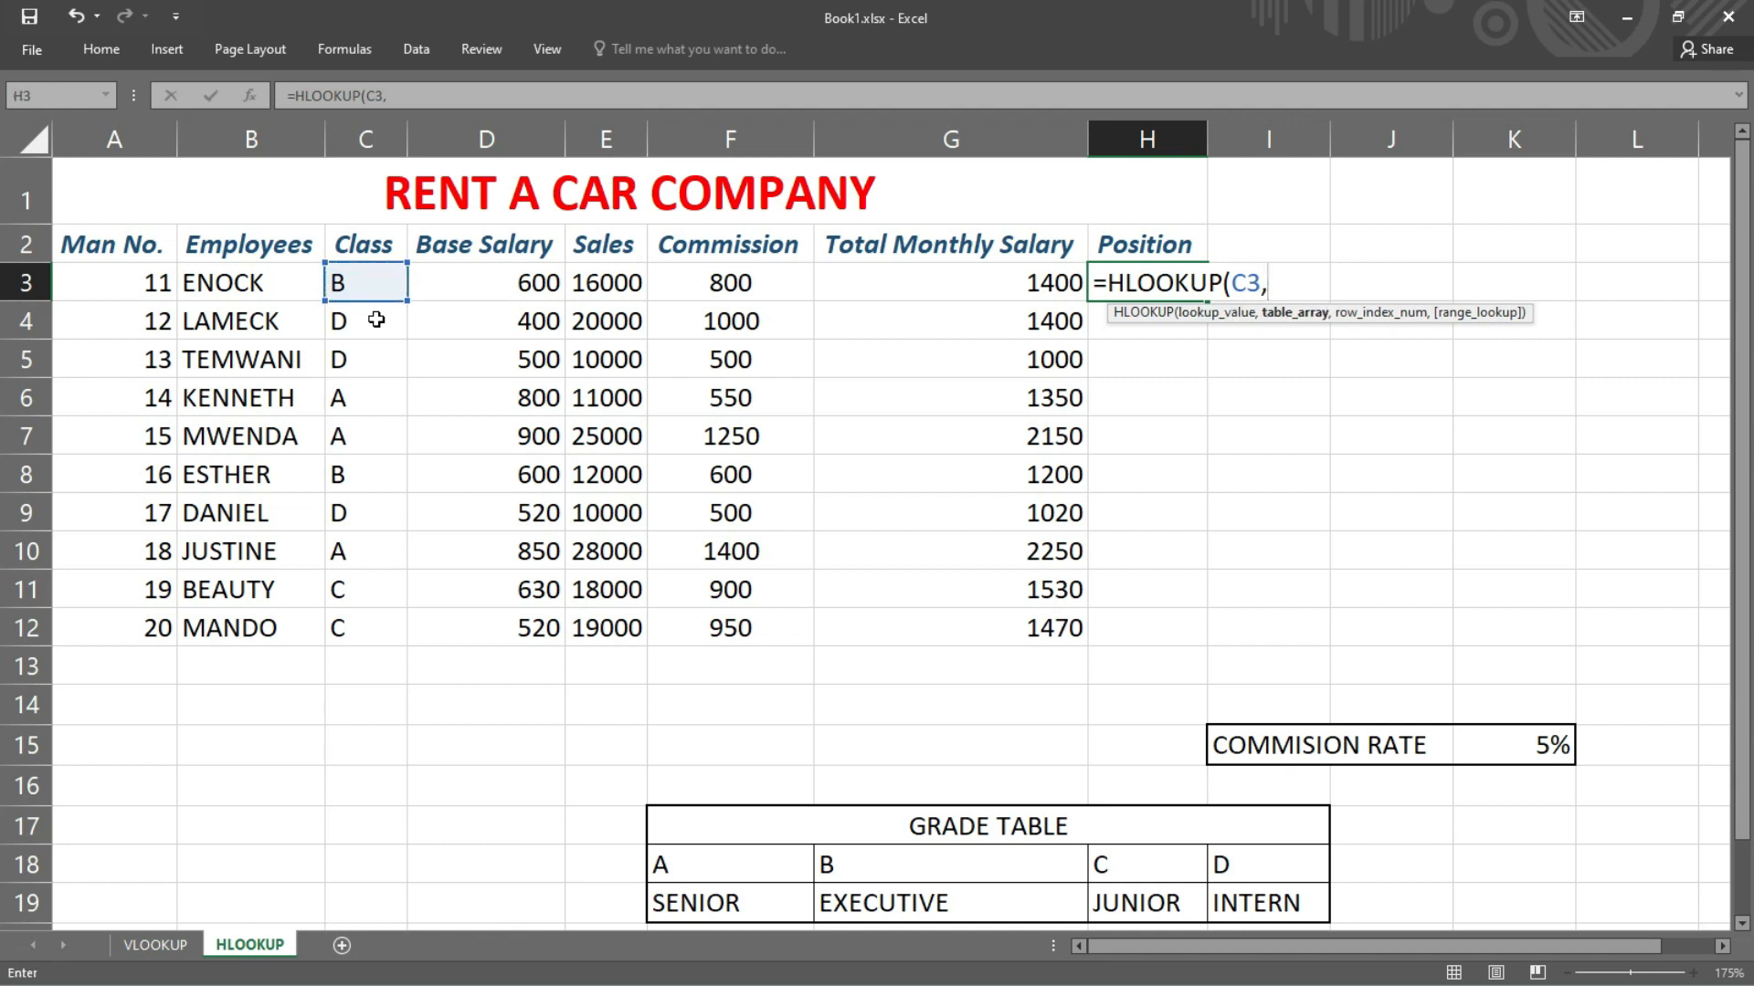
{"action": "left_click", "coordinate": [761, 864]}
{"action": "left_click_drag", "start_coordinate": [802, 890], "coordinate": [1228, 902]}
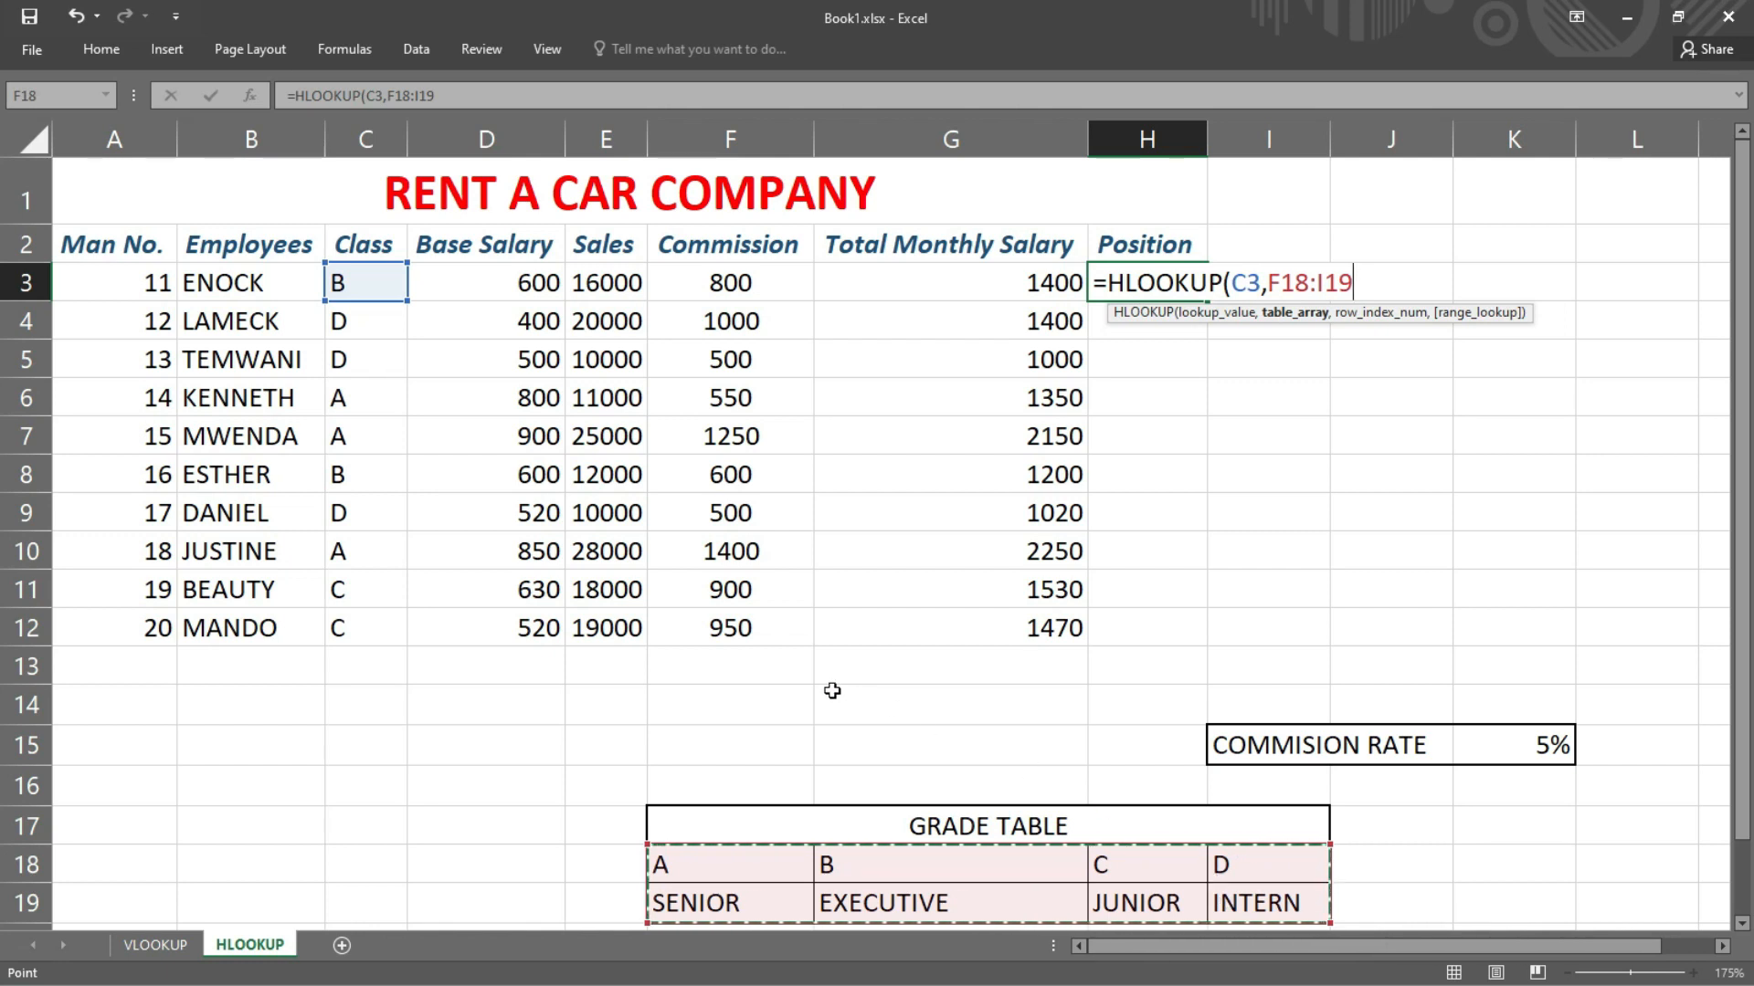
{"action": "key", "text": "F4"}
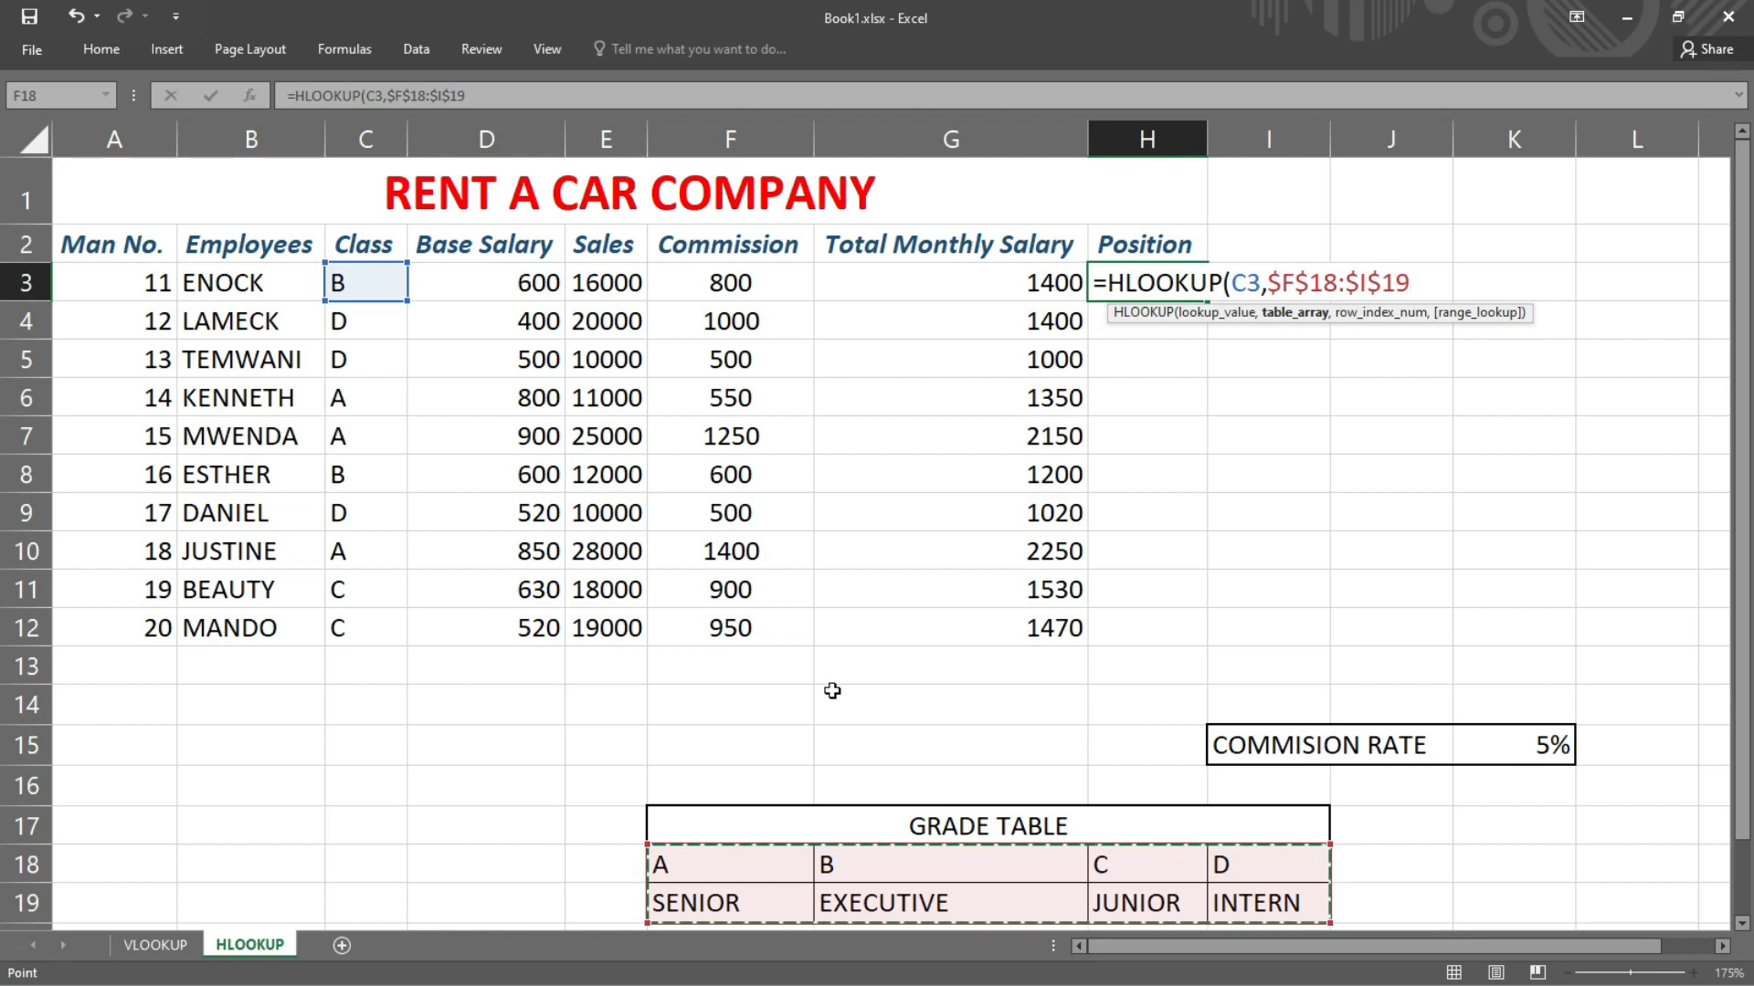
Step: Complete the H3 formula with row index 2 and exact match, giving =HLOOKUP(C3,$F$18:$I$19,2,FALSE)
{"action": "type", "text": ",2"}
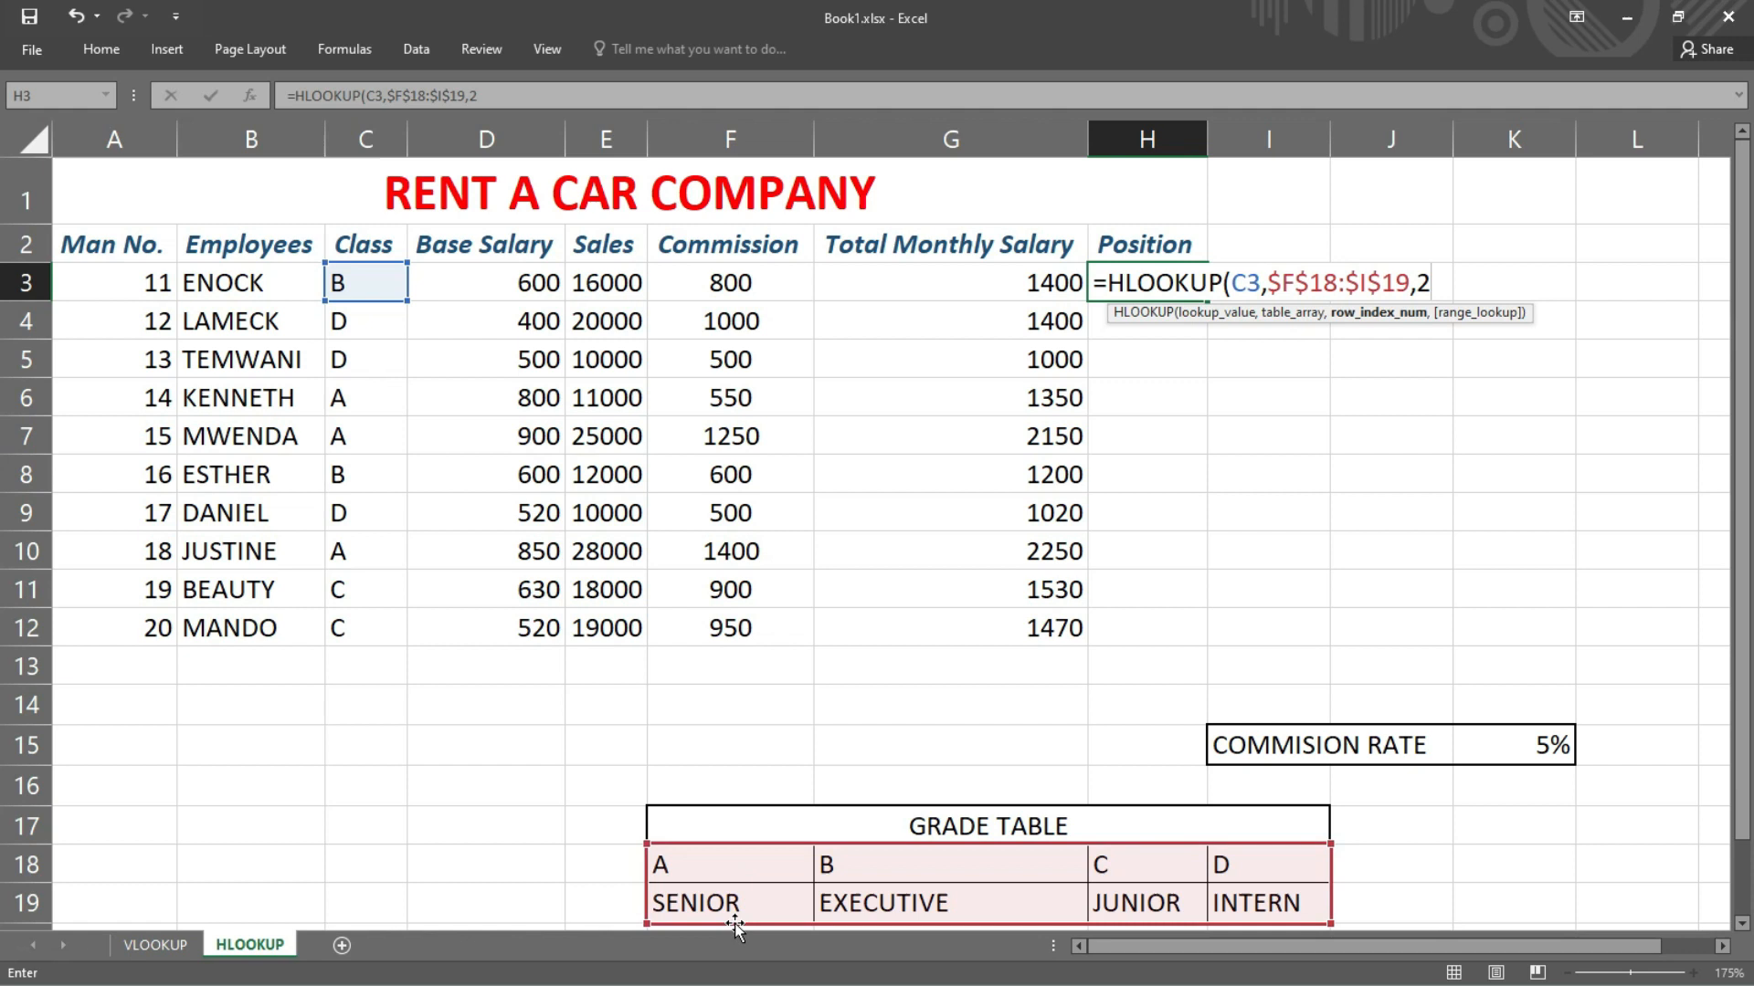
{"action": "scroll", "coordinate": [736, 908], "scroll_direction": "down", "scroll_amount": 1}
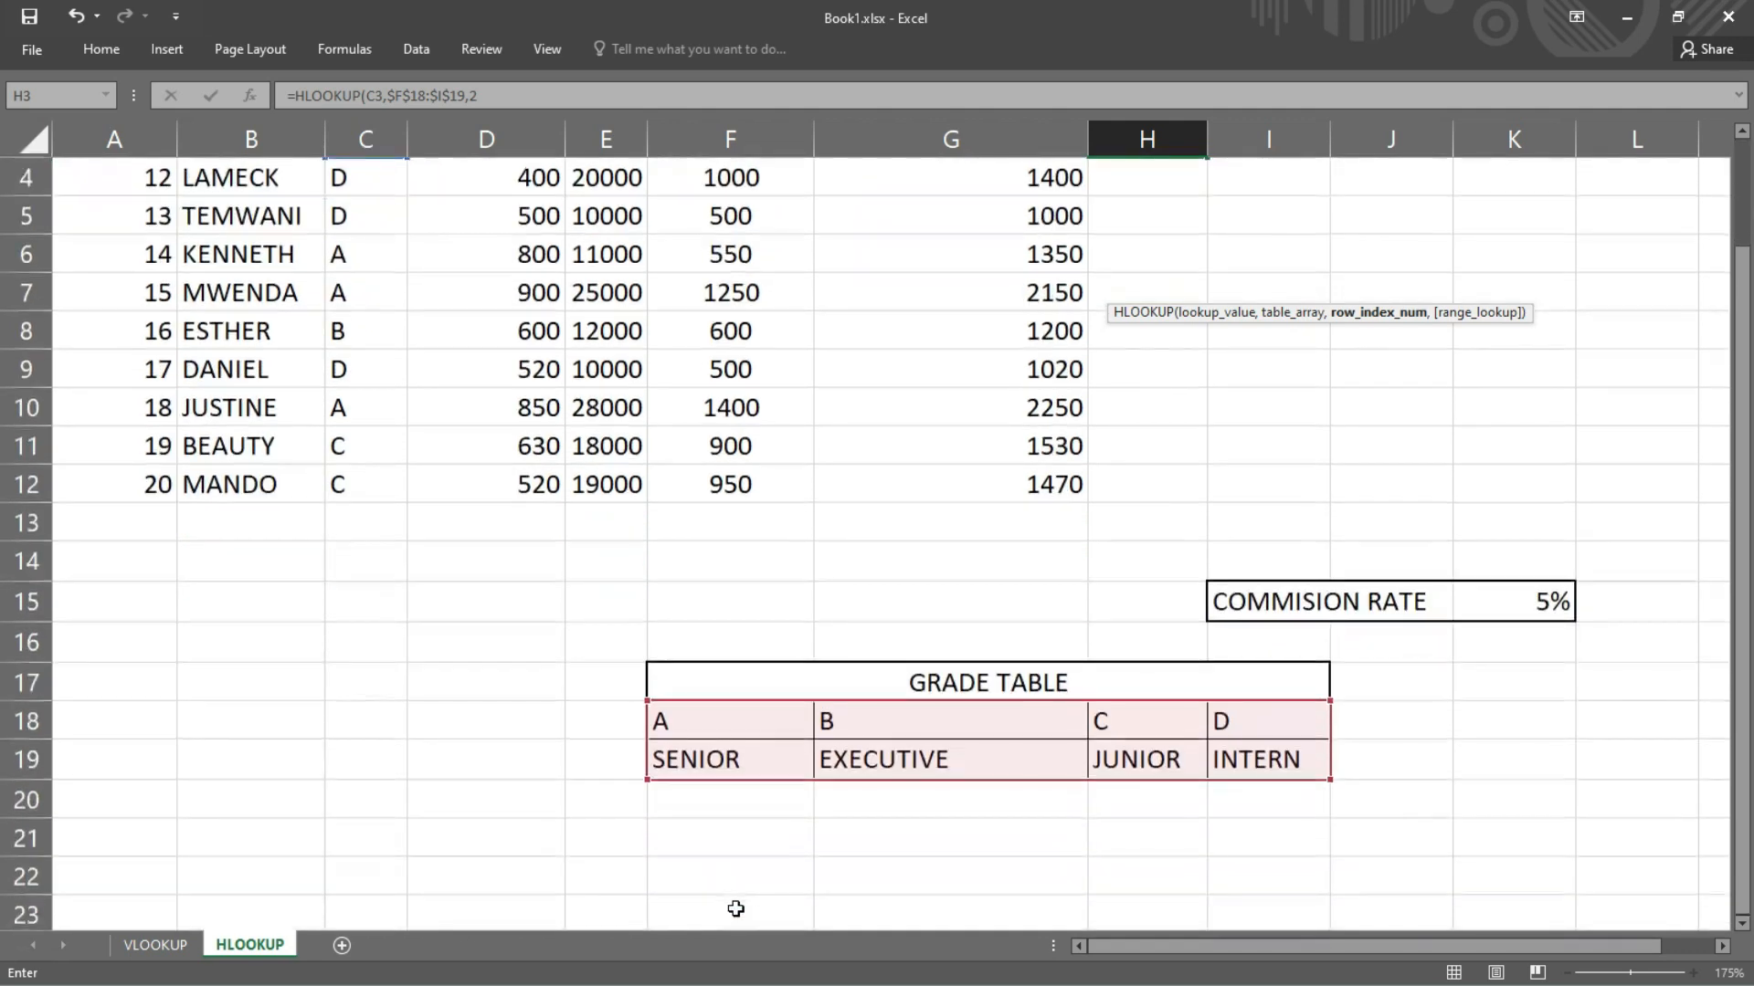
{"action": "scroll", "coordinate": [735, 909], "scroll_direction": "up", "scroll_amount": 1}
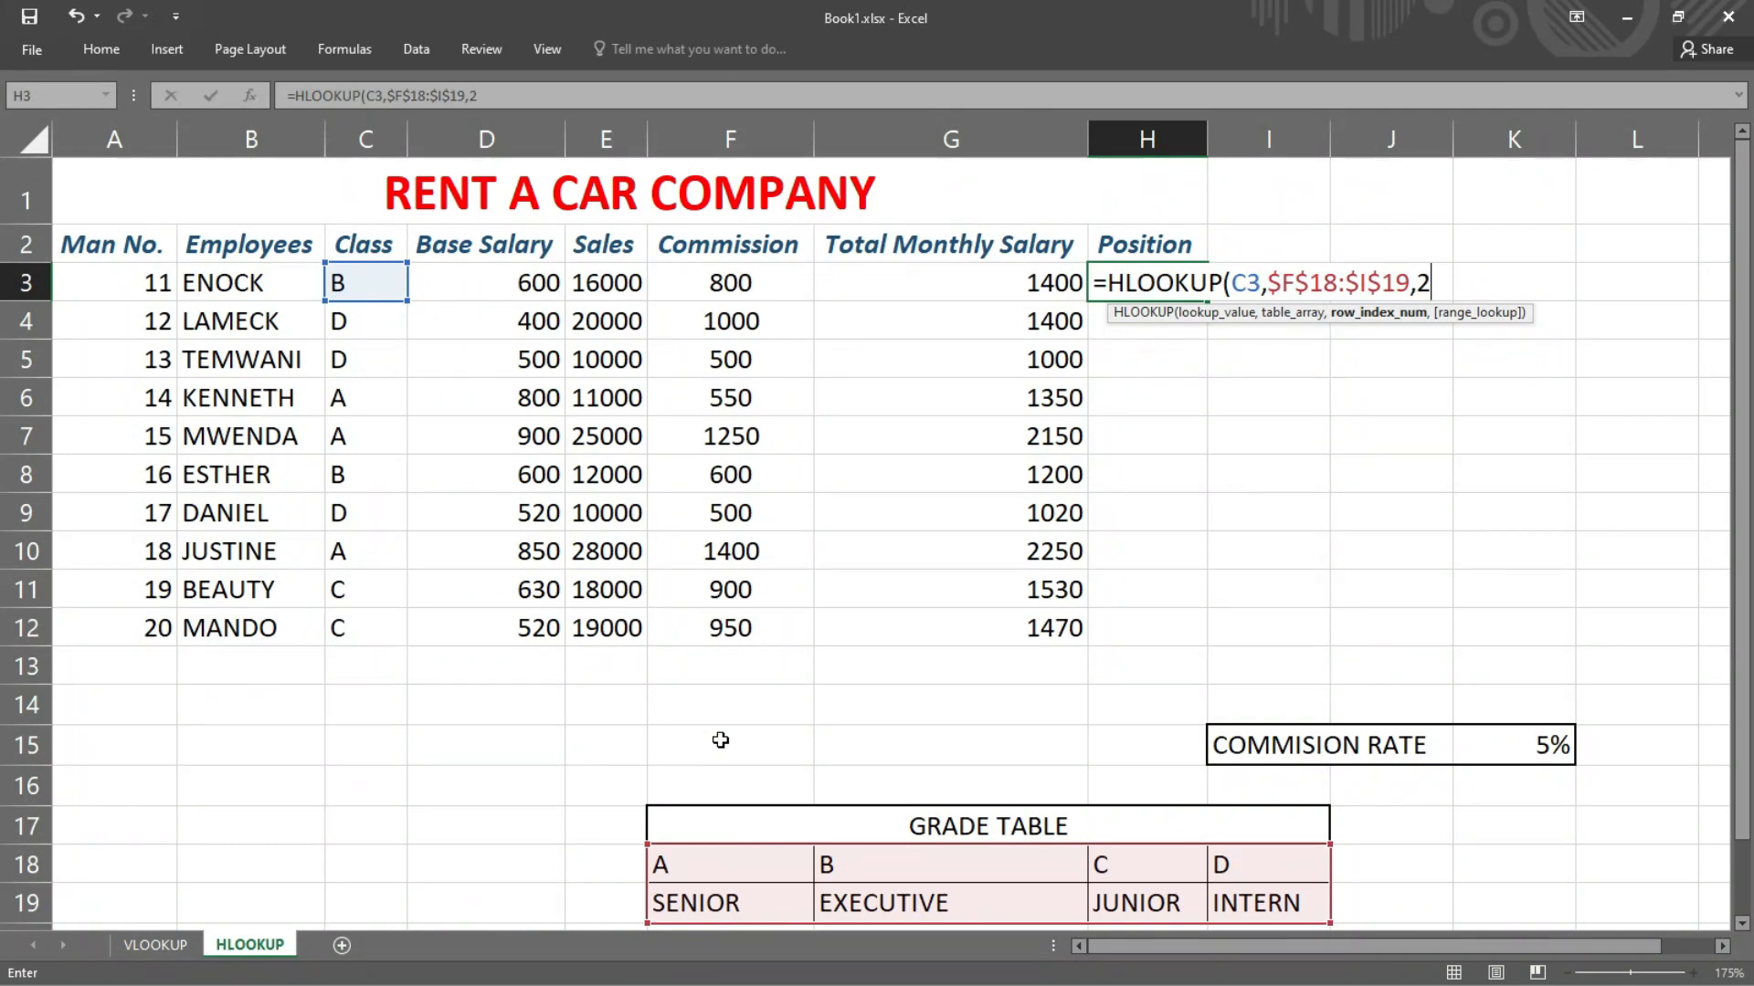
{"action": "type", "text": ","}
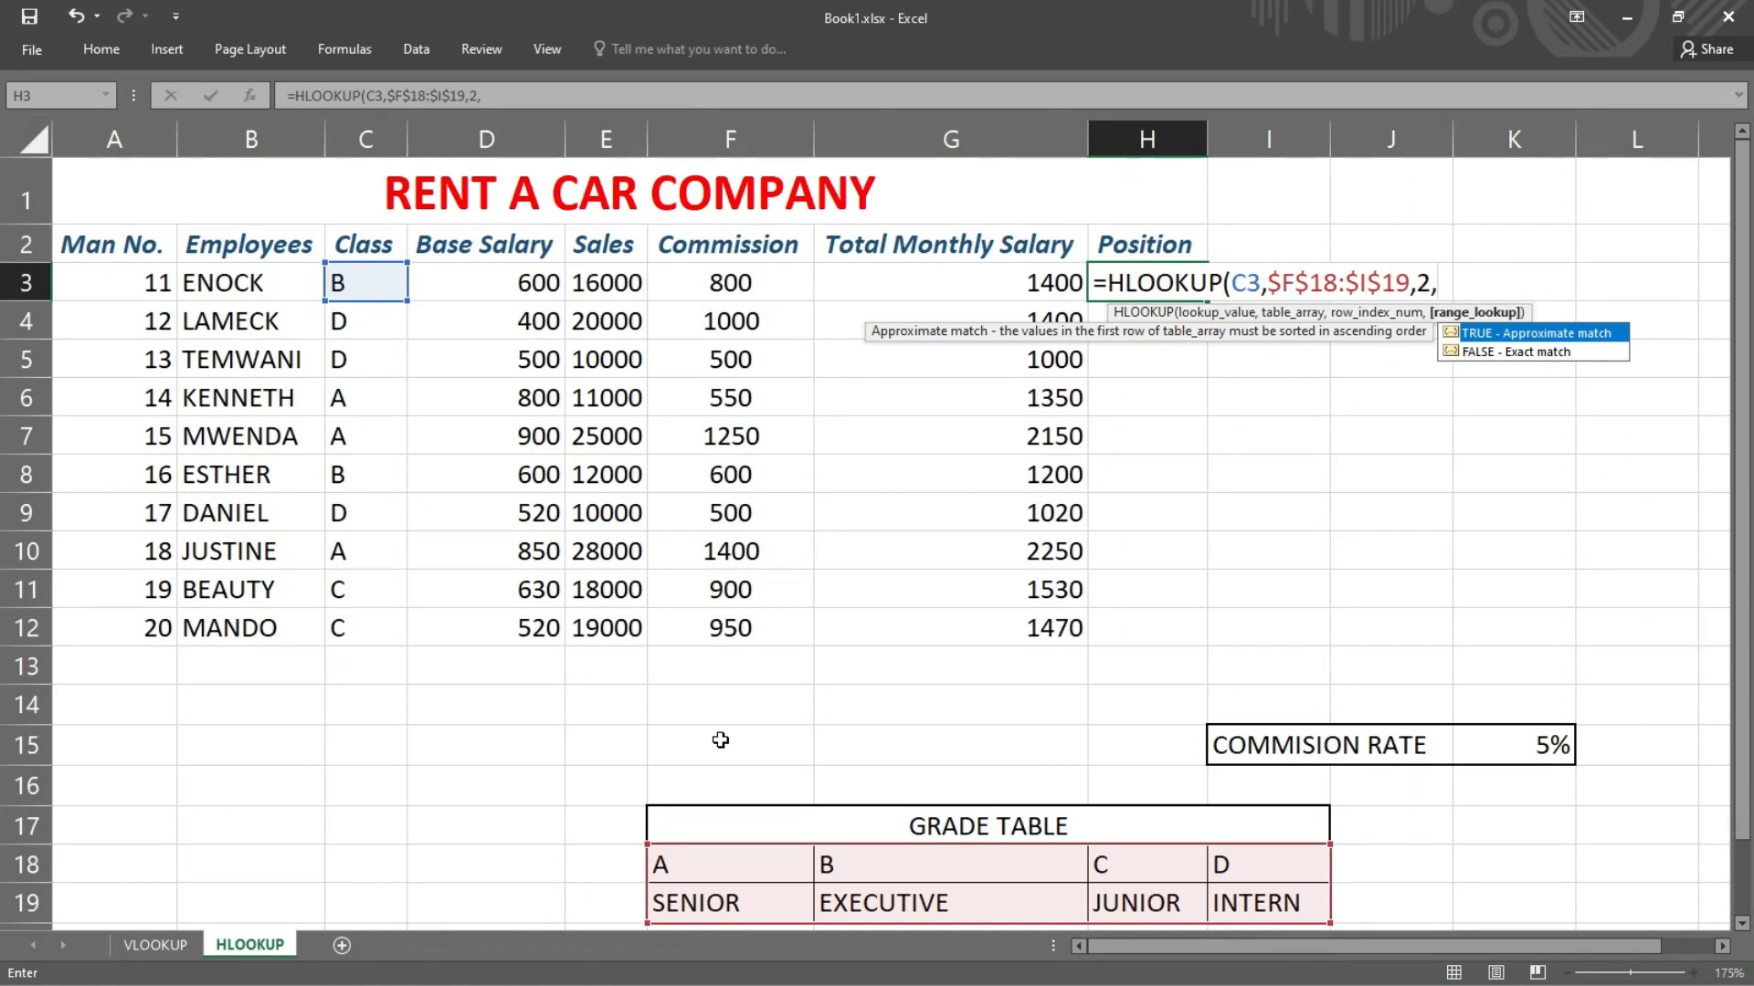
{"action": "type", "text": "FALSE)"}
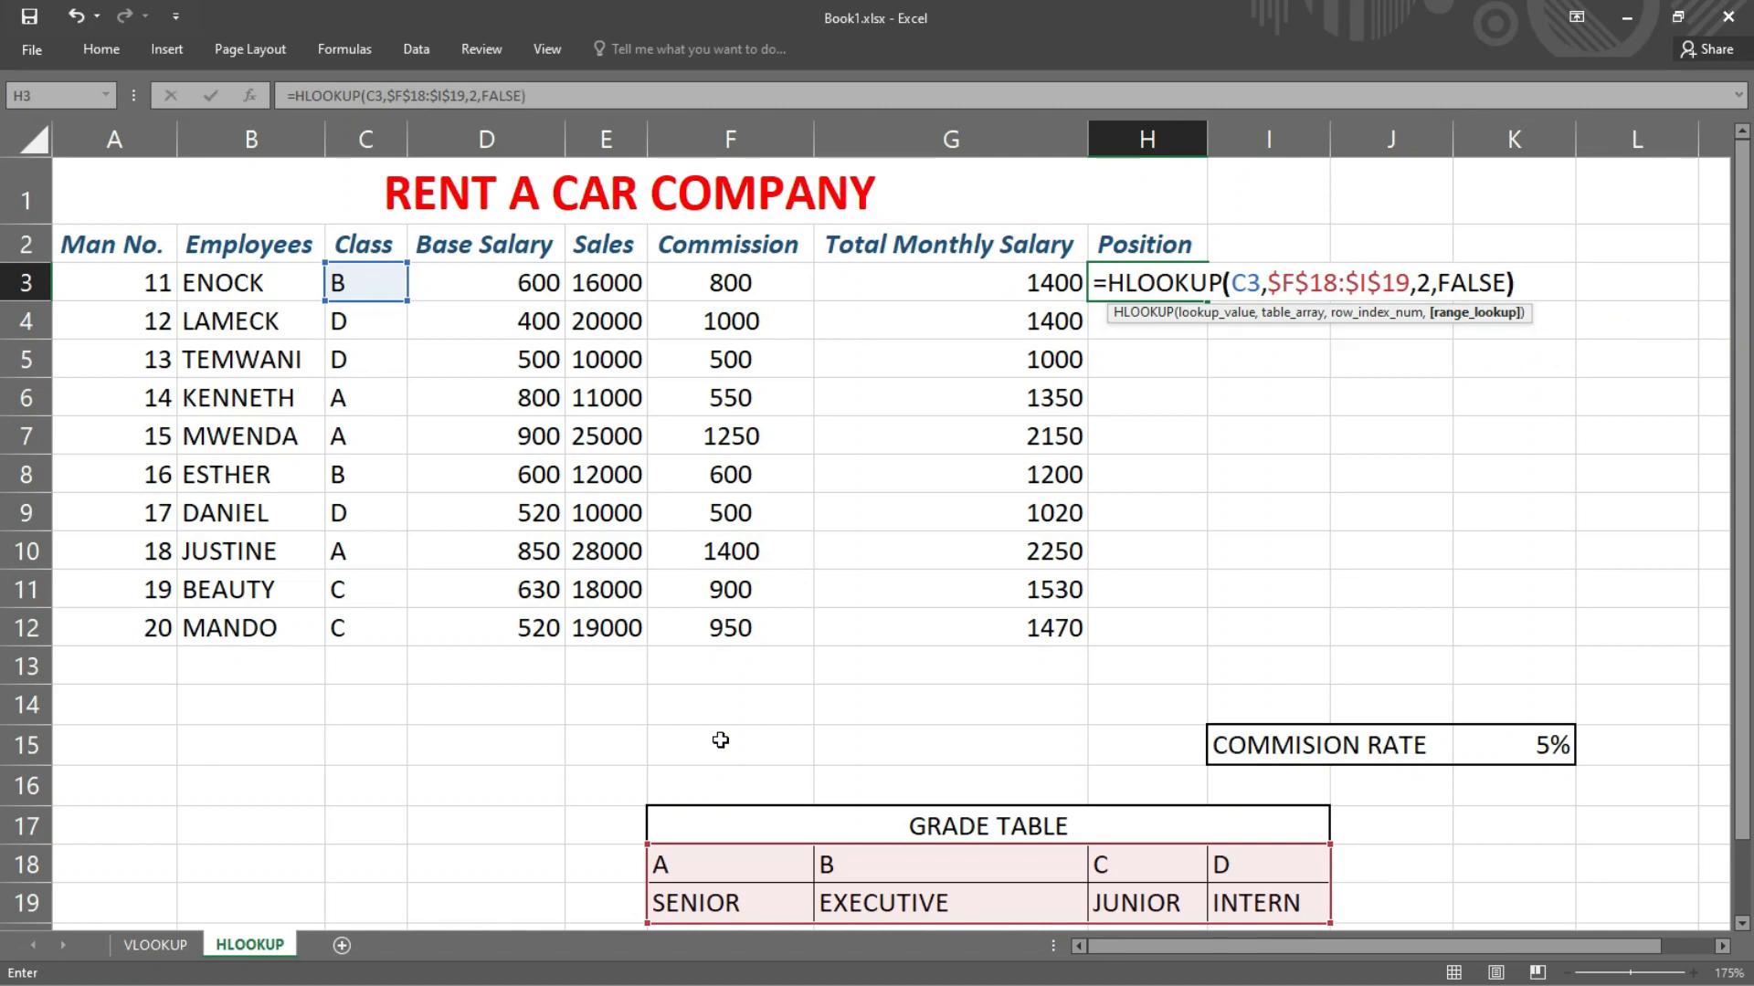
{"action": "key", "text": "Return"}
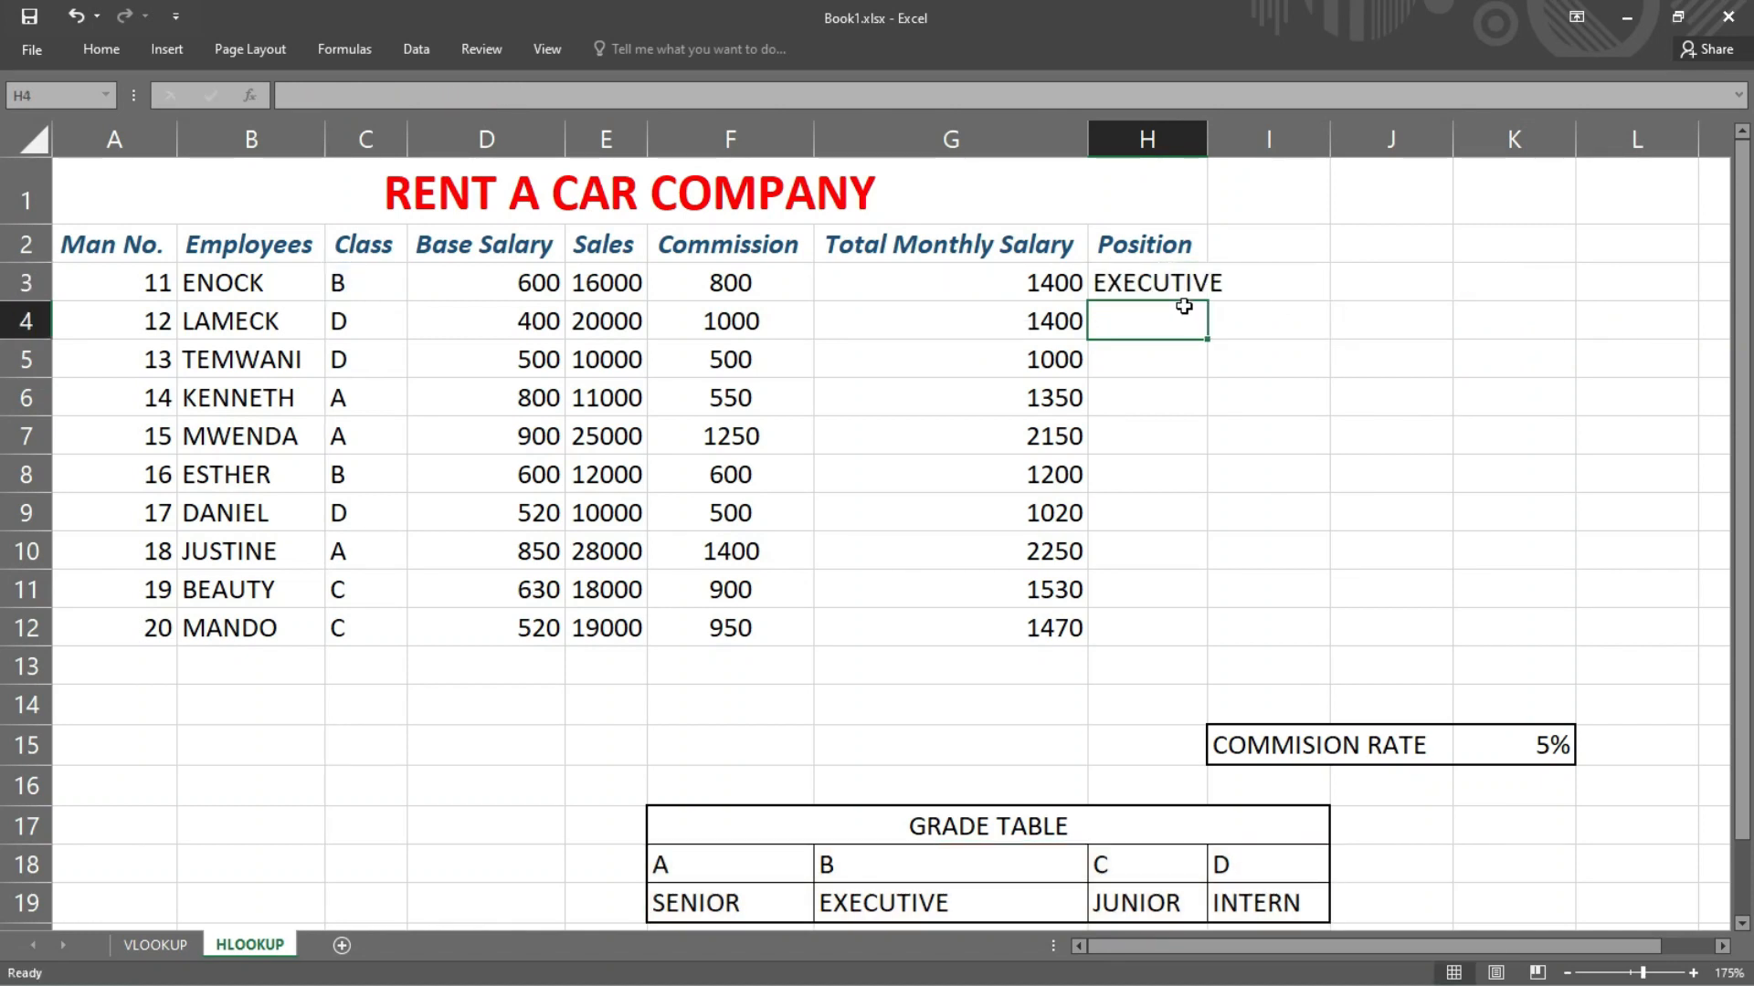
Step: Fill the HLOOKUP formula from H3 down to H12 and auto-fit the width of column H
{"action": "left_click", "coordinate": [1187, 283]}
{"action": "double_click", "coordinate": [1206, 300]}
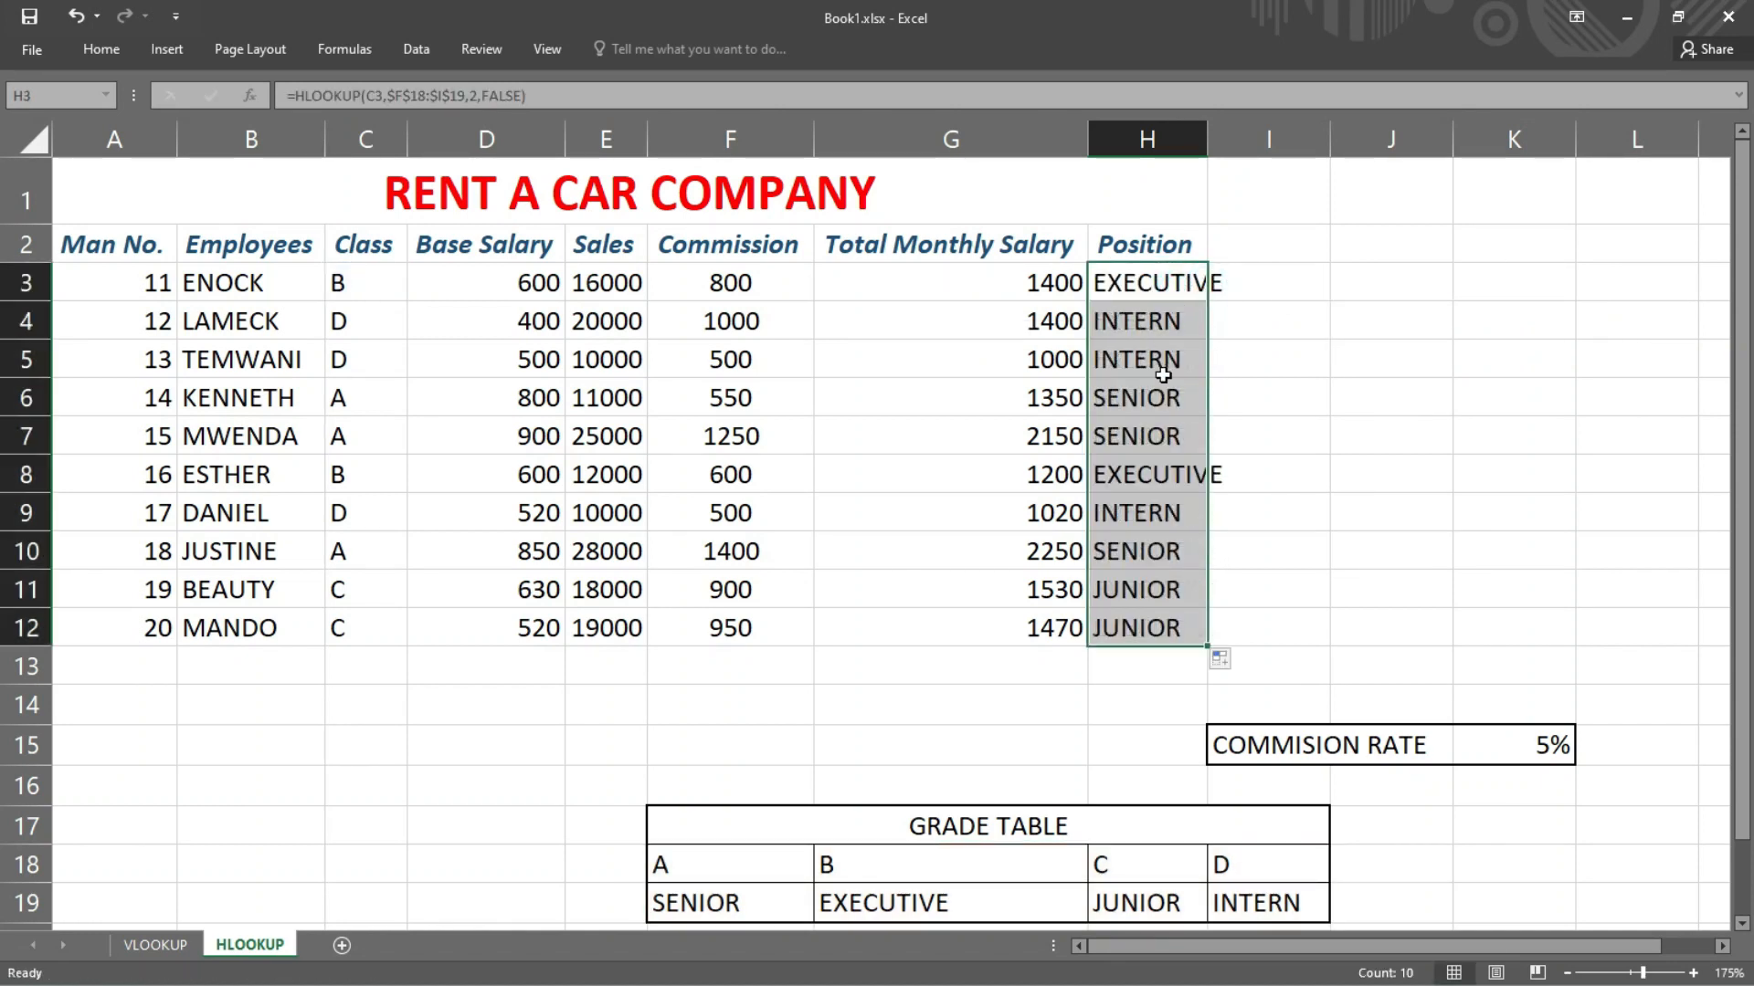
{"action": "double_click", "coordinate": [1208, 128]}
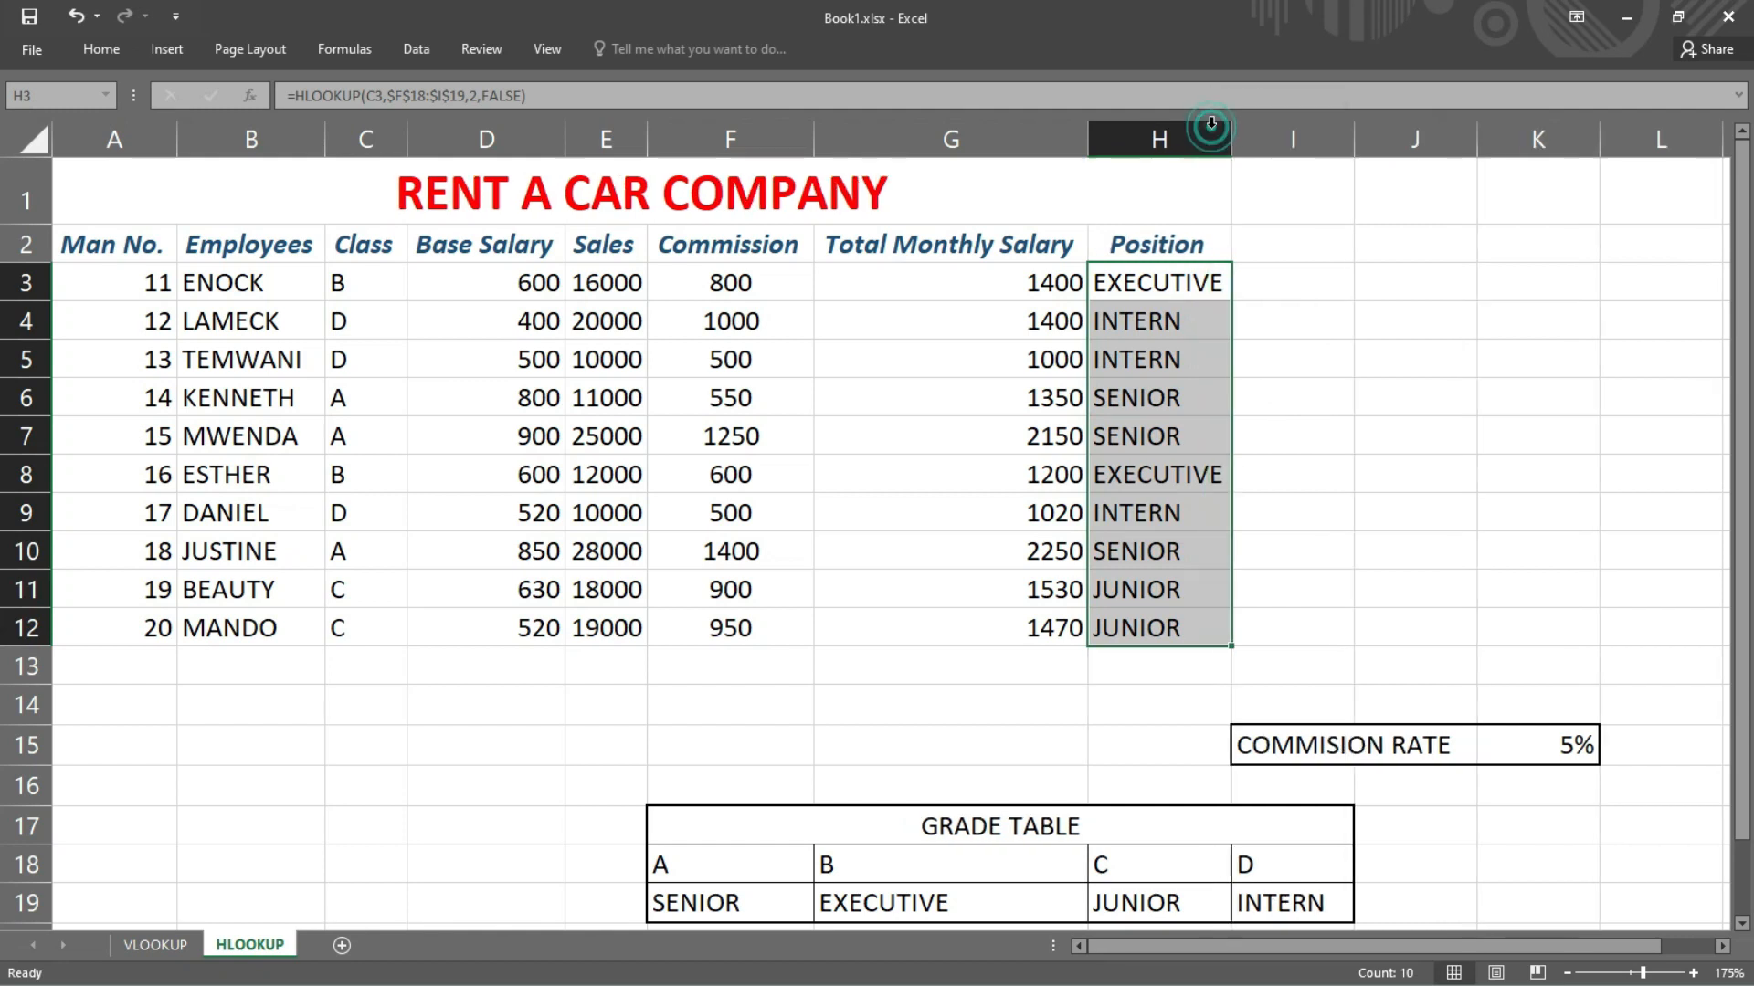
{"action": "left_click", "coordinate": [1345, 431]}
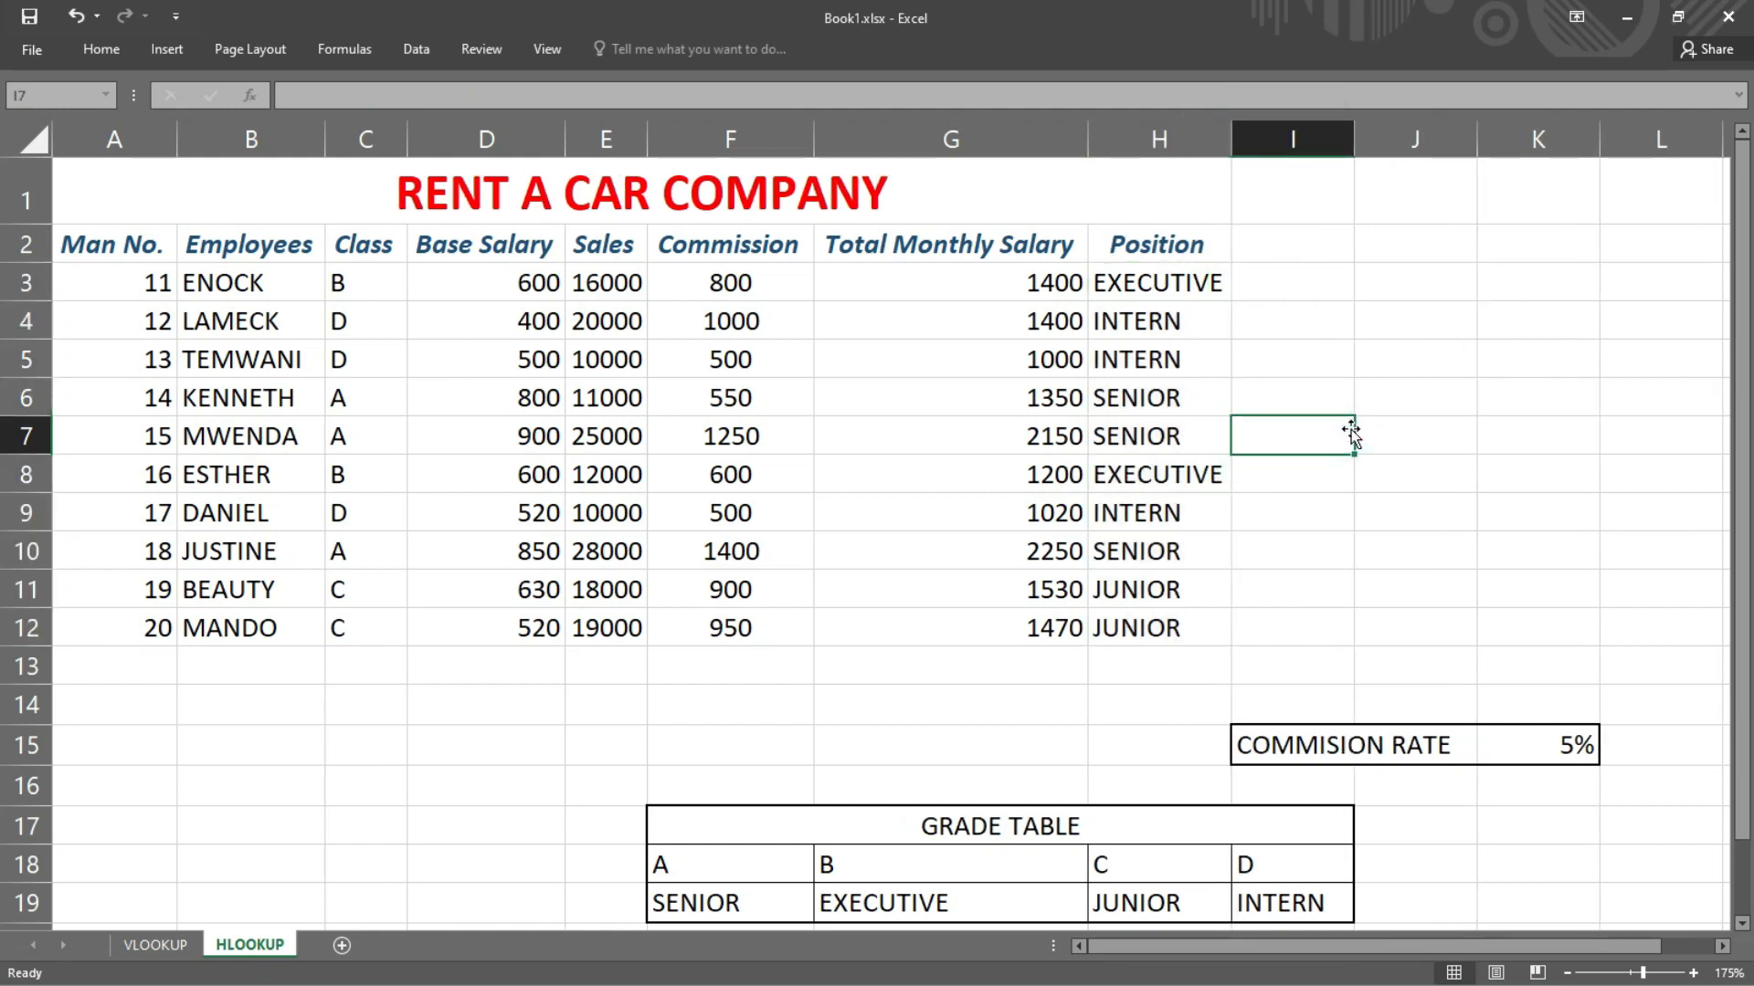